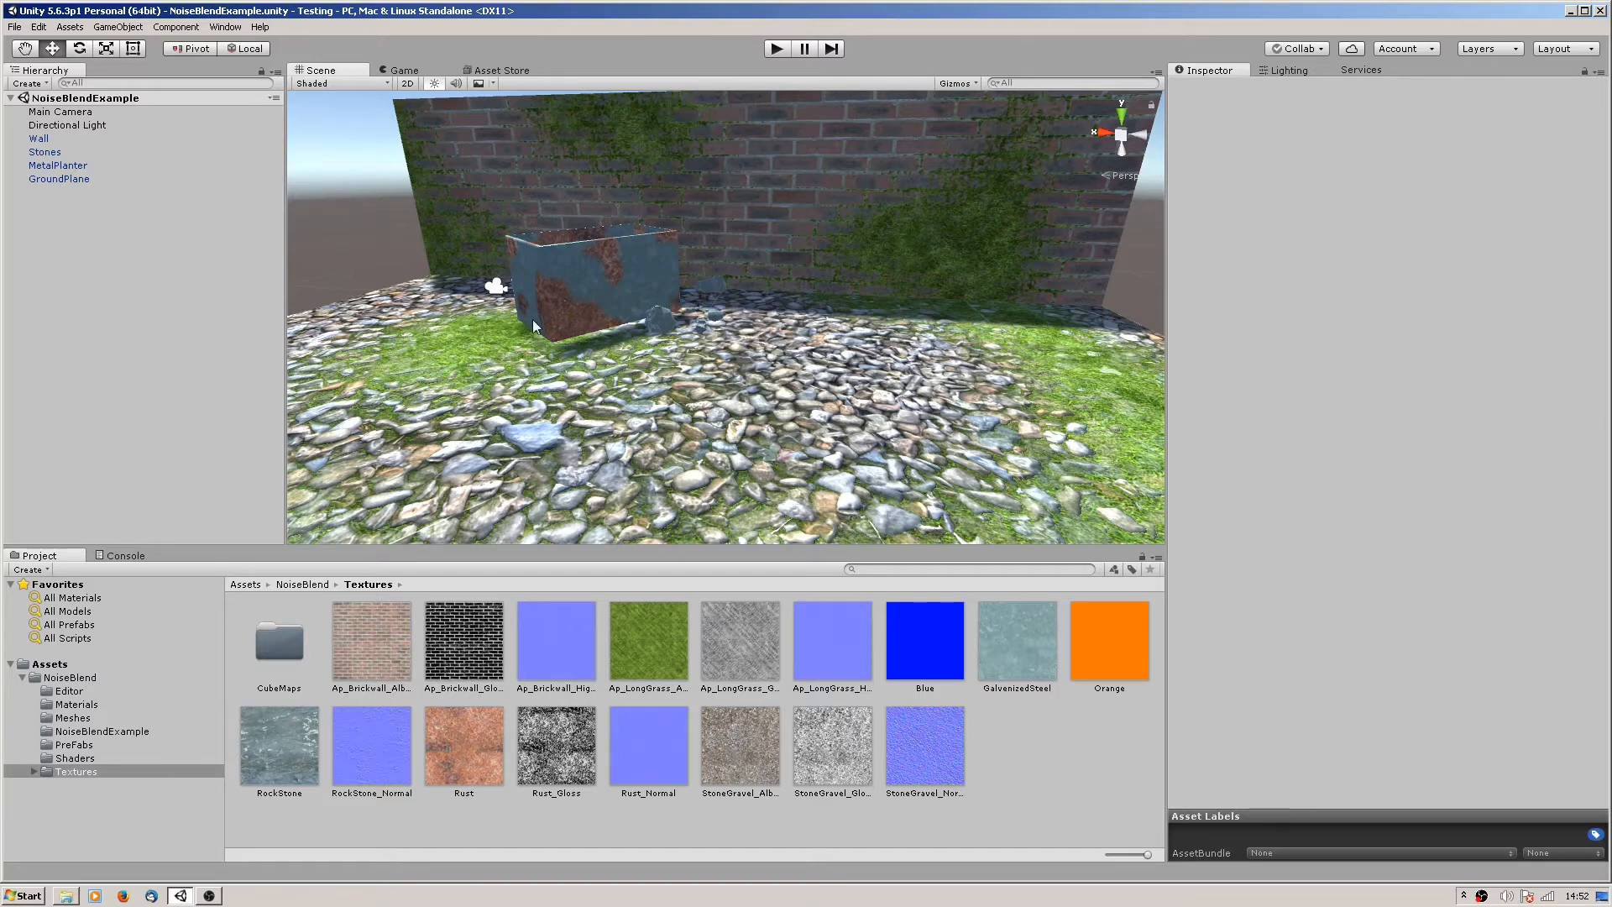
right_click_drag(575, 320, 776, 403)
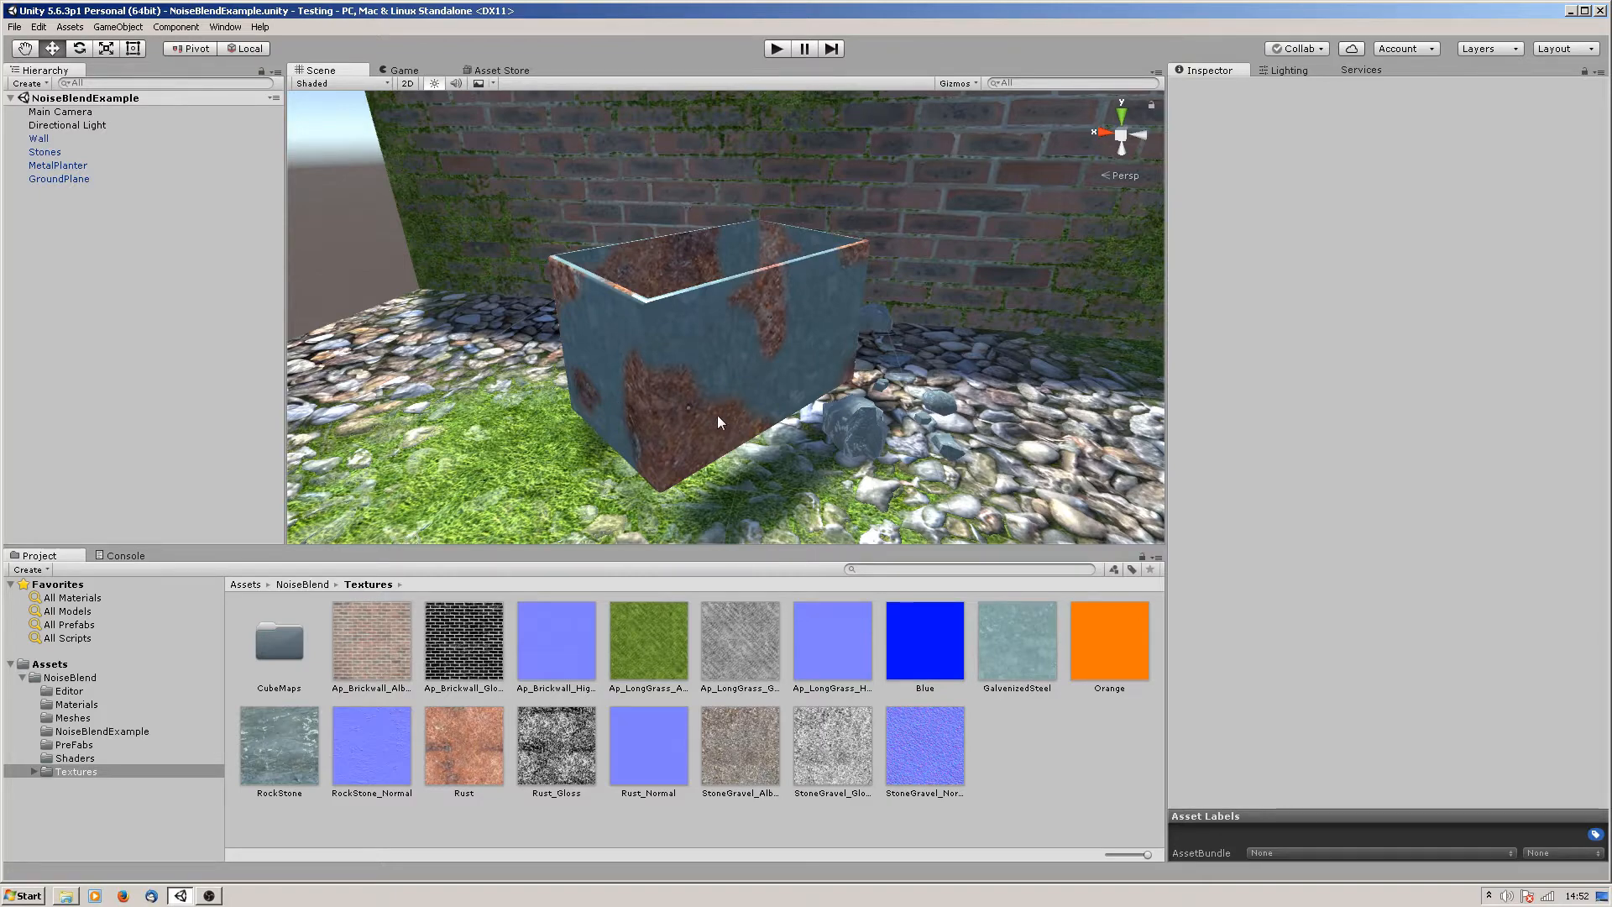
scroll(663, 352, "down", 5)
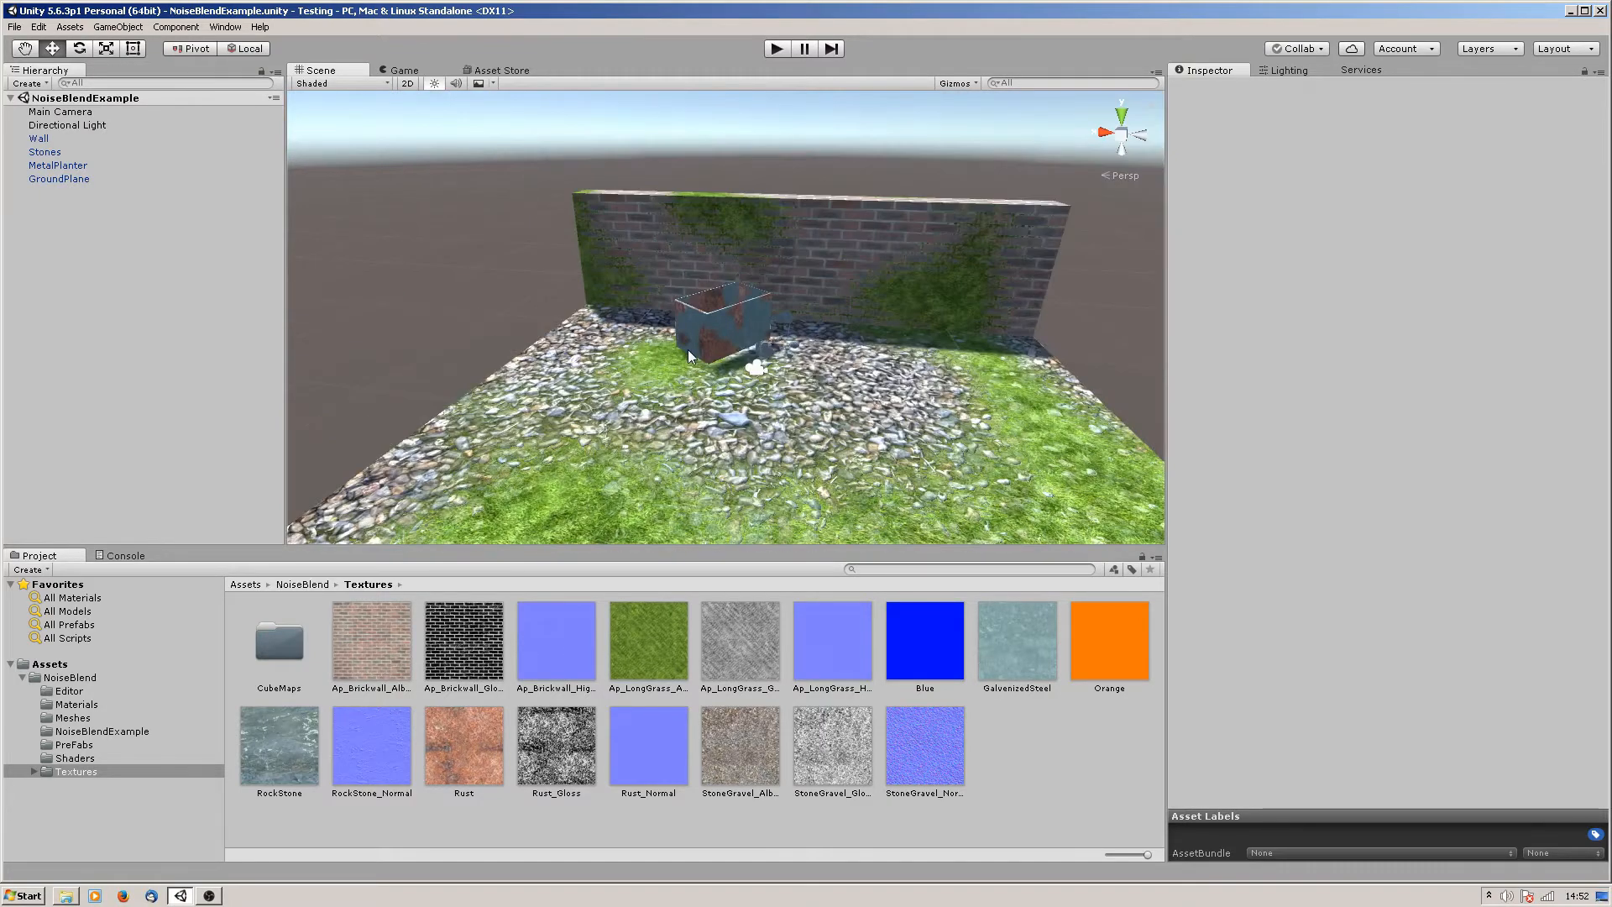
scroll(688, 349, "up", 3)
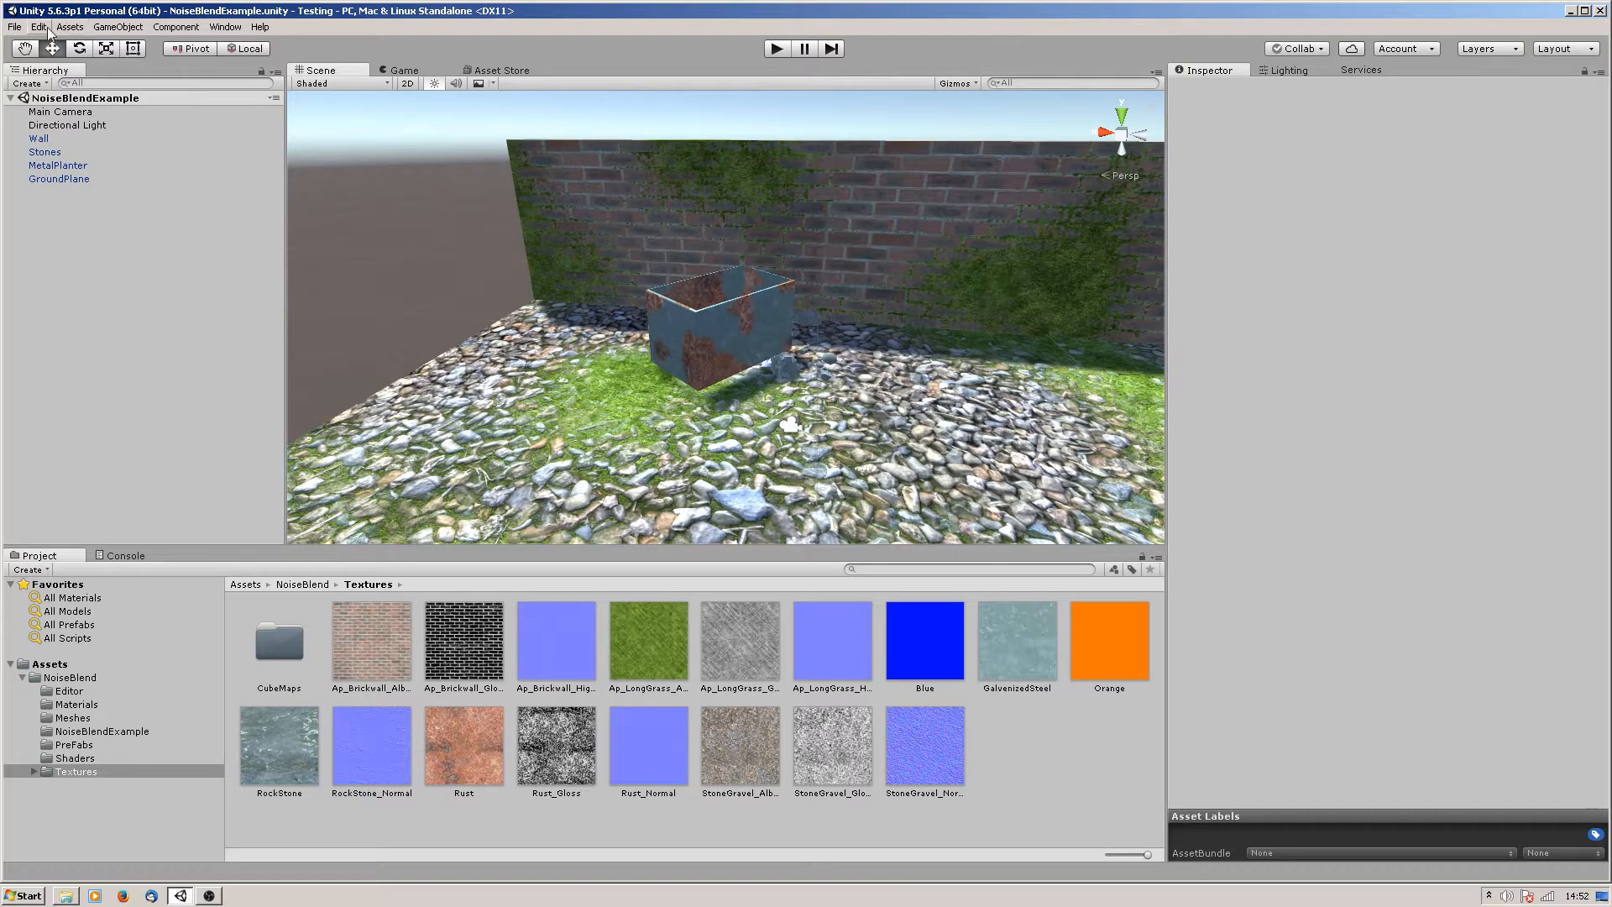
Step: Start a new scene and add a Plane object to it
left_click(15, 28)
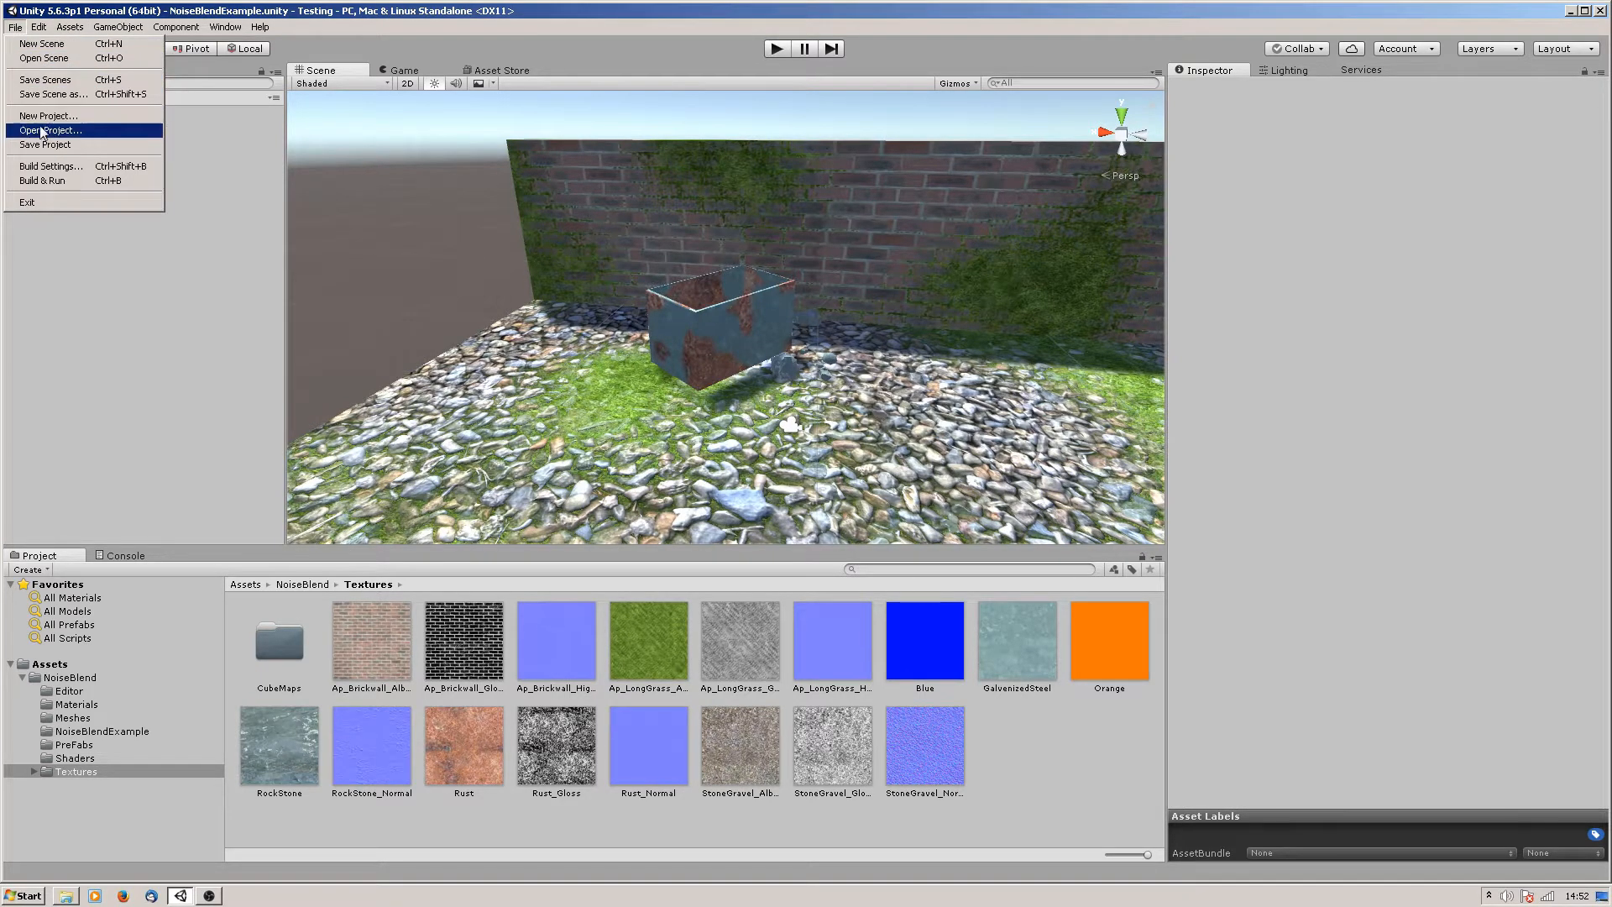
left_click(37, 44)
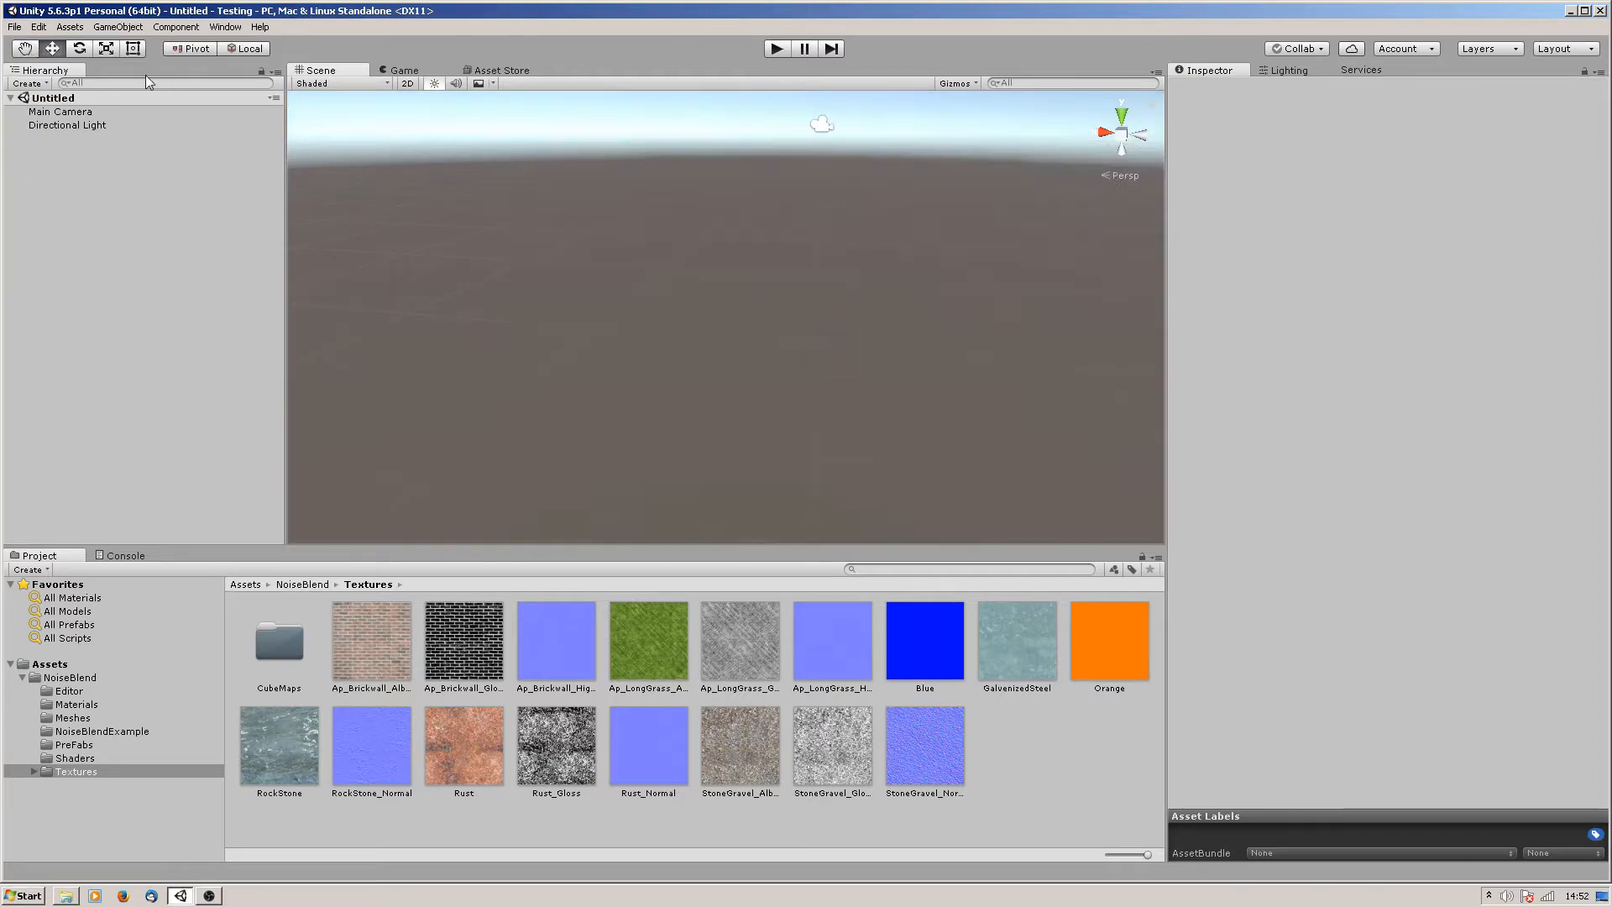
left_click(118, 27)
mouse_move(146, 74)
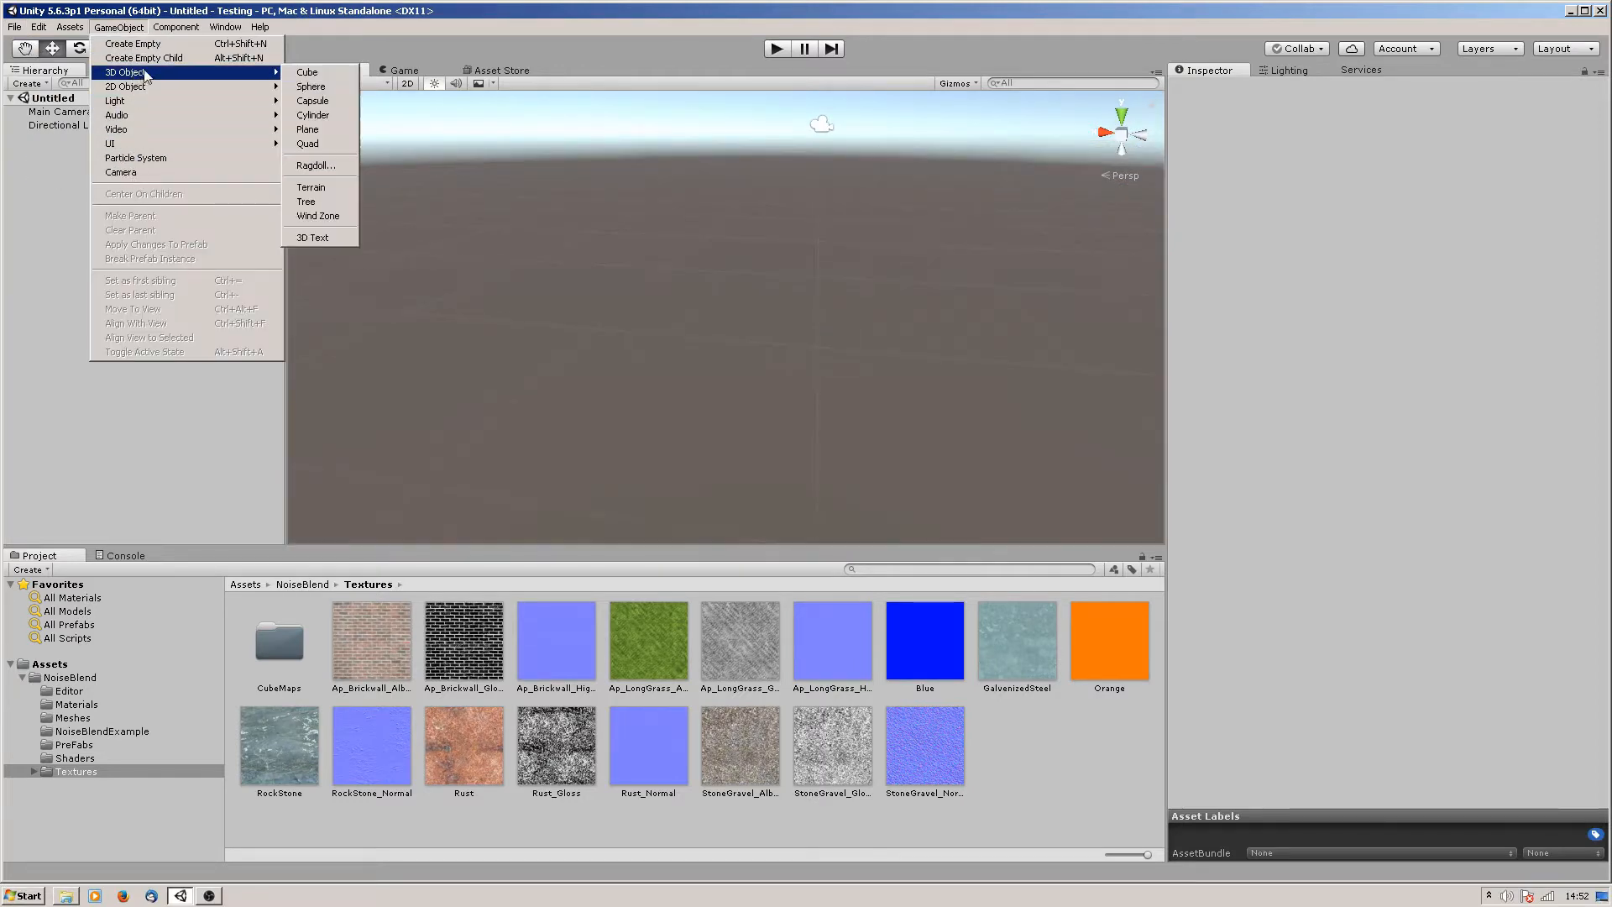
left_click(309, 129)
left_click_drag(729, 336, 666, 370, "alt")
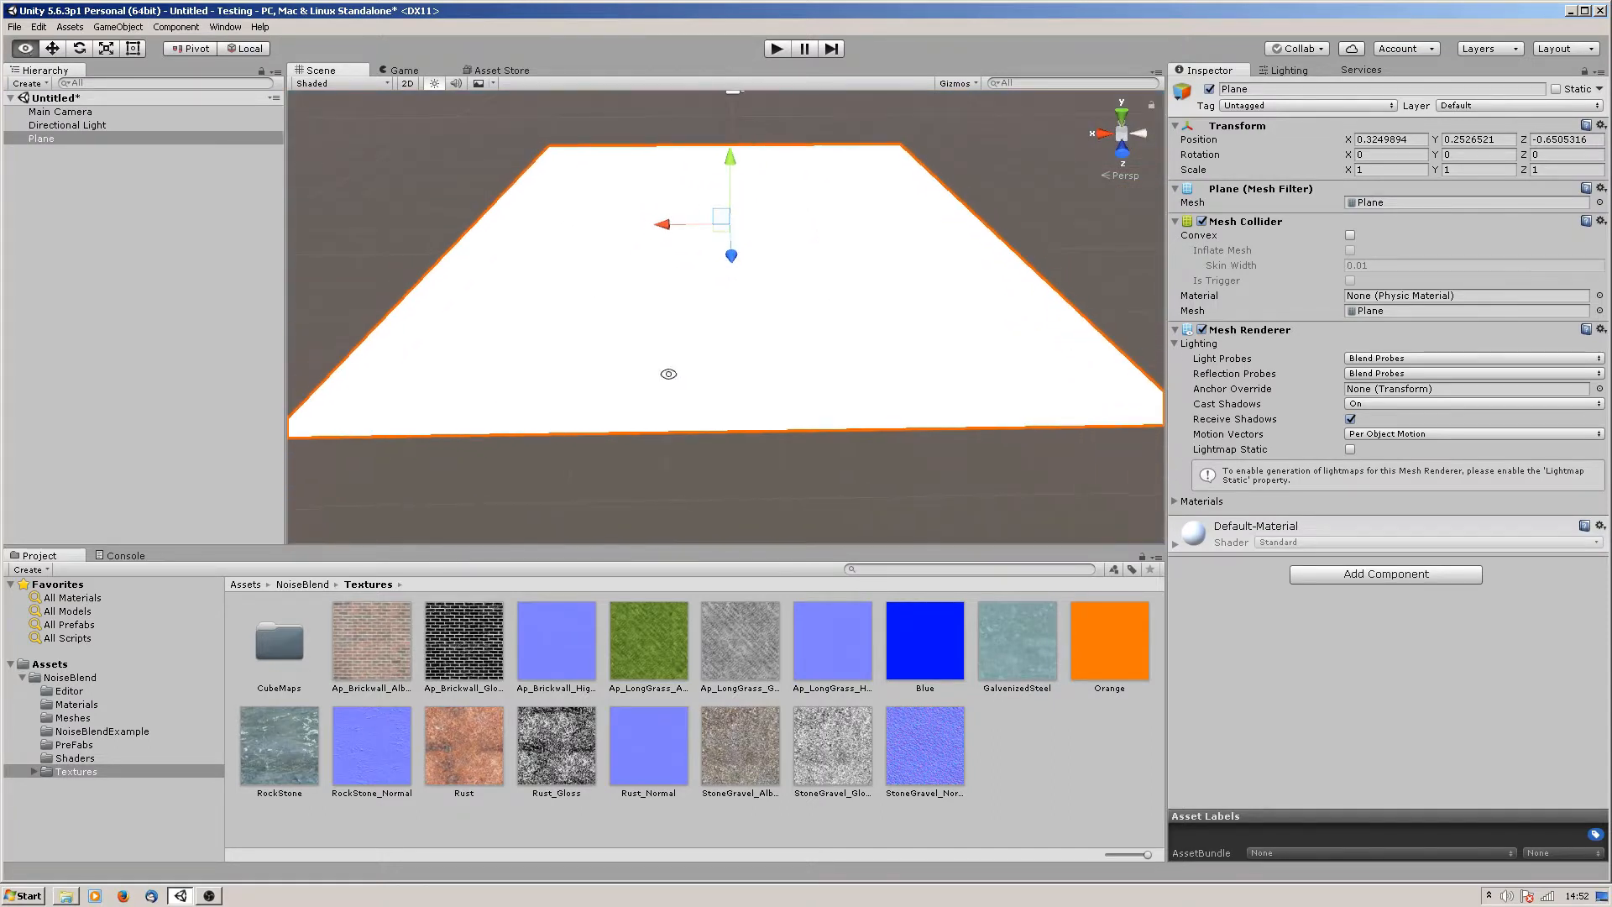
Step: Create a new material named Test in the NoiseBlend Materials folder
left_click(76, 703)
right_click(748, 659)
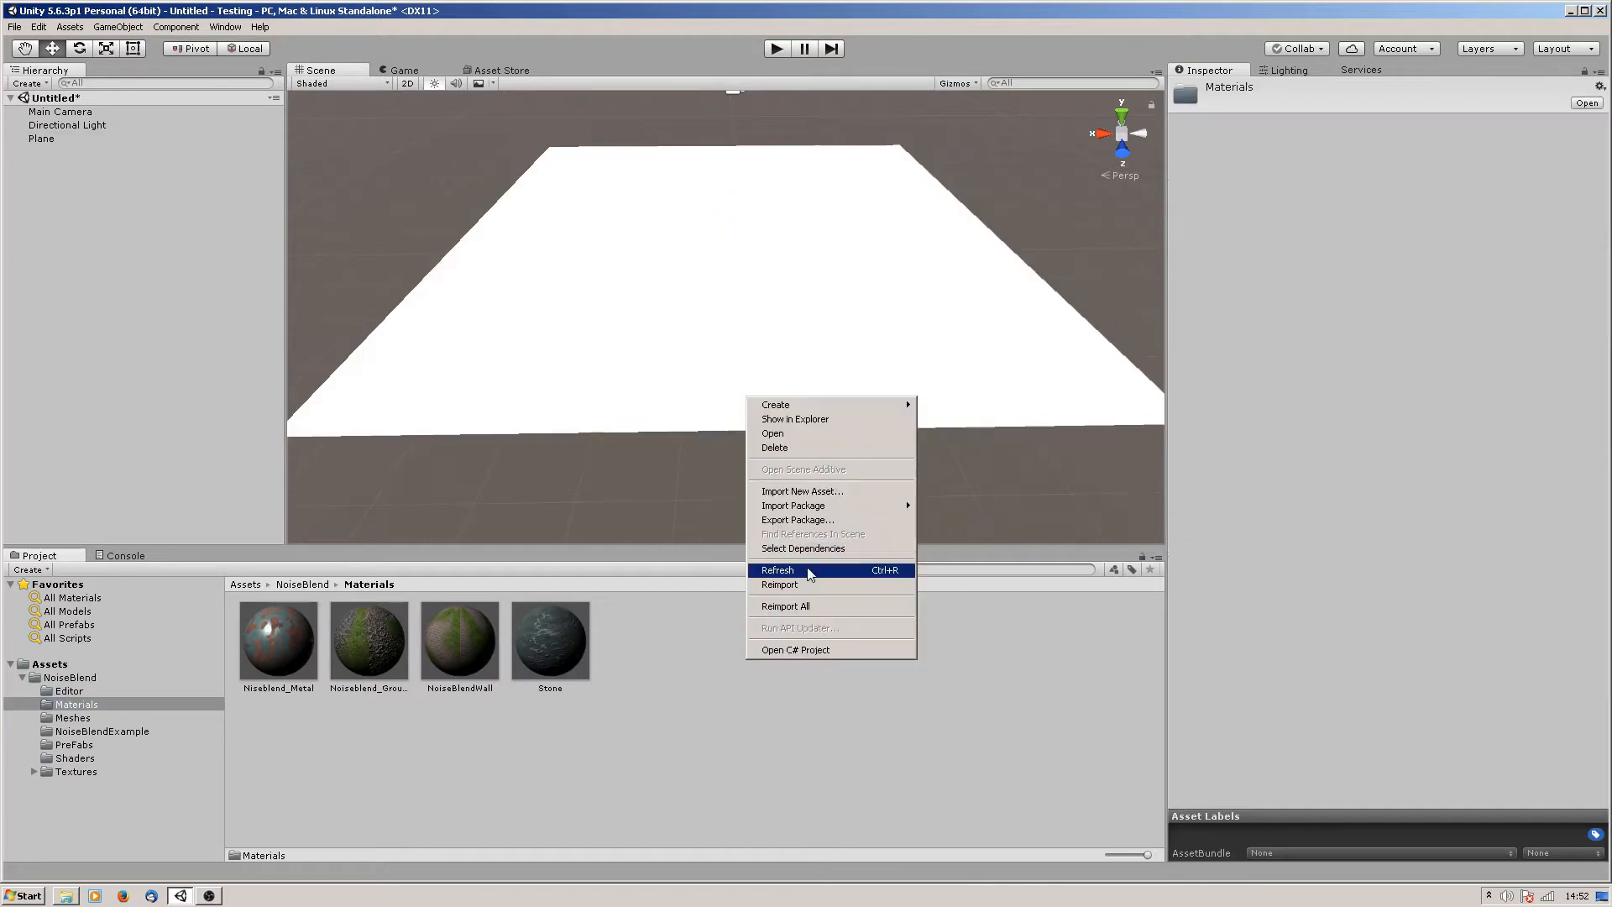
mouse_move(809, 412)
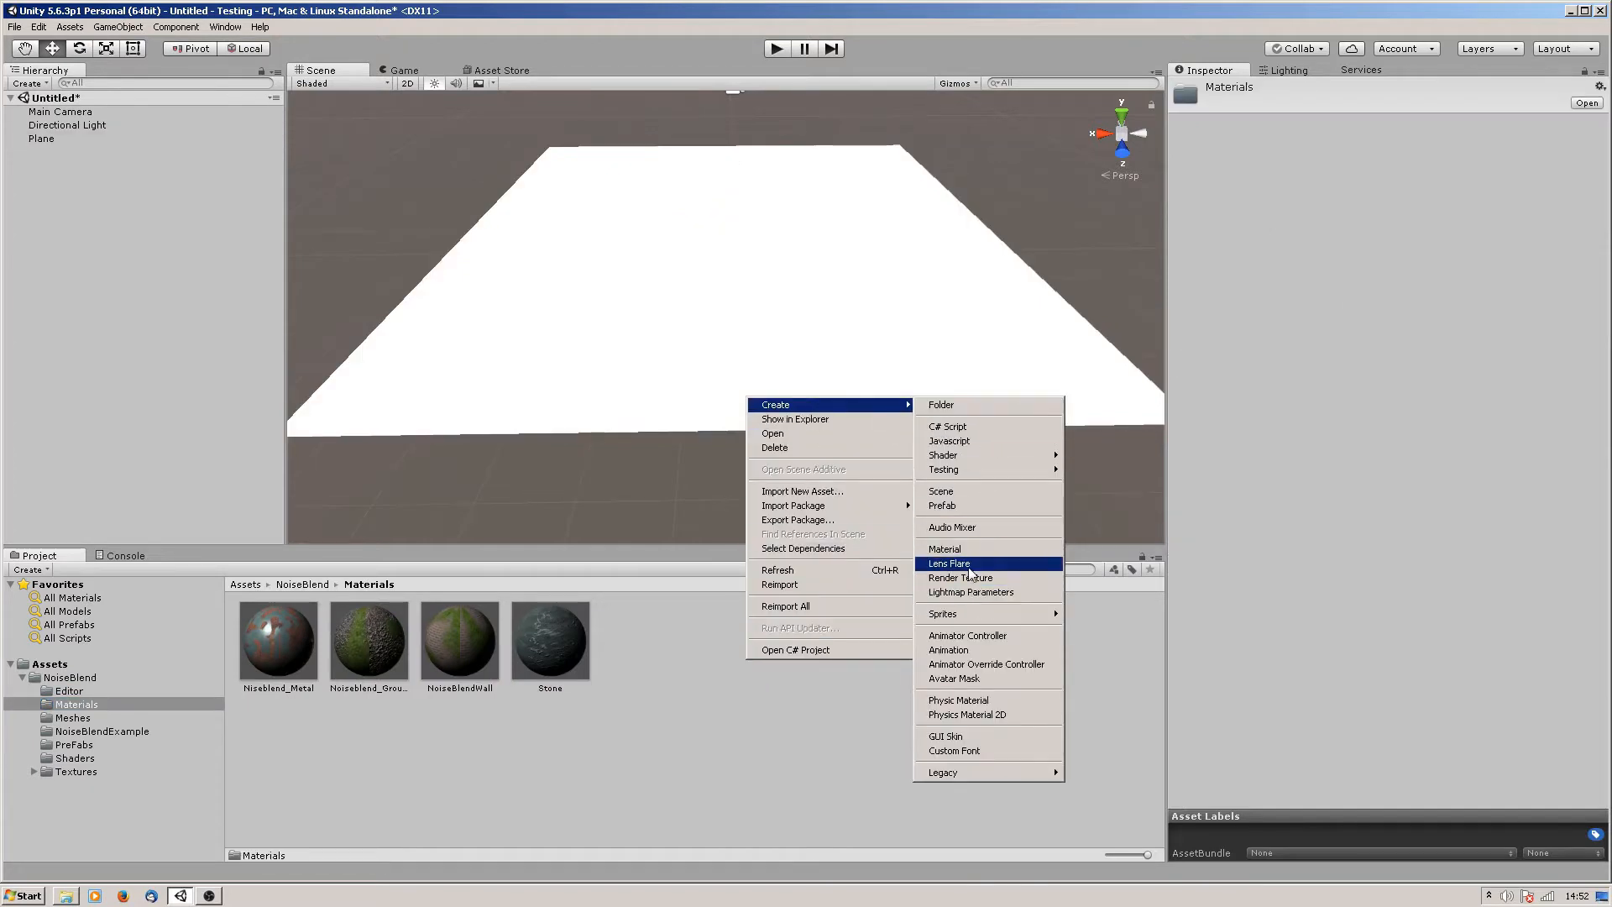
left_click(953, 549)
type("Test")
key("Return")
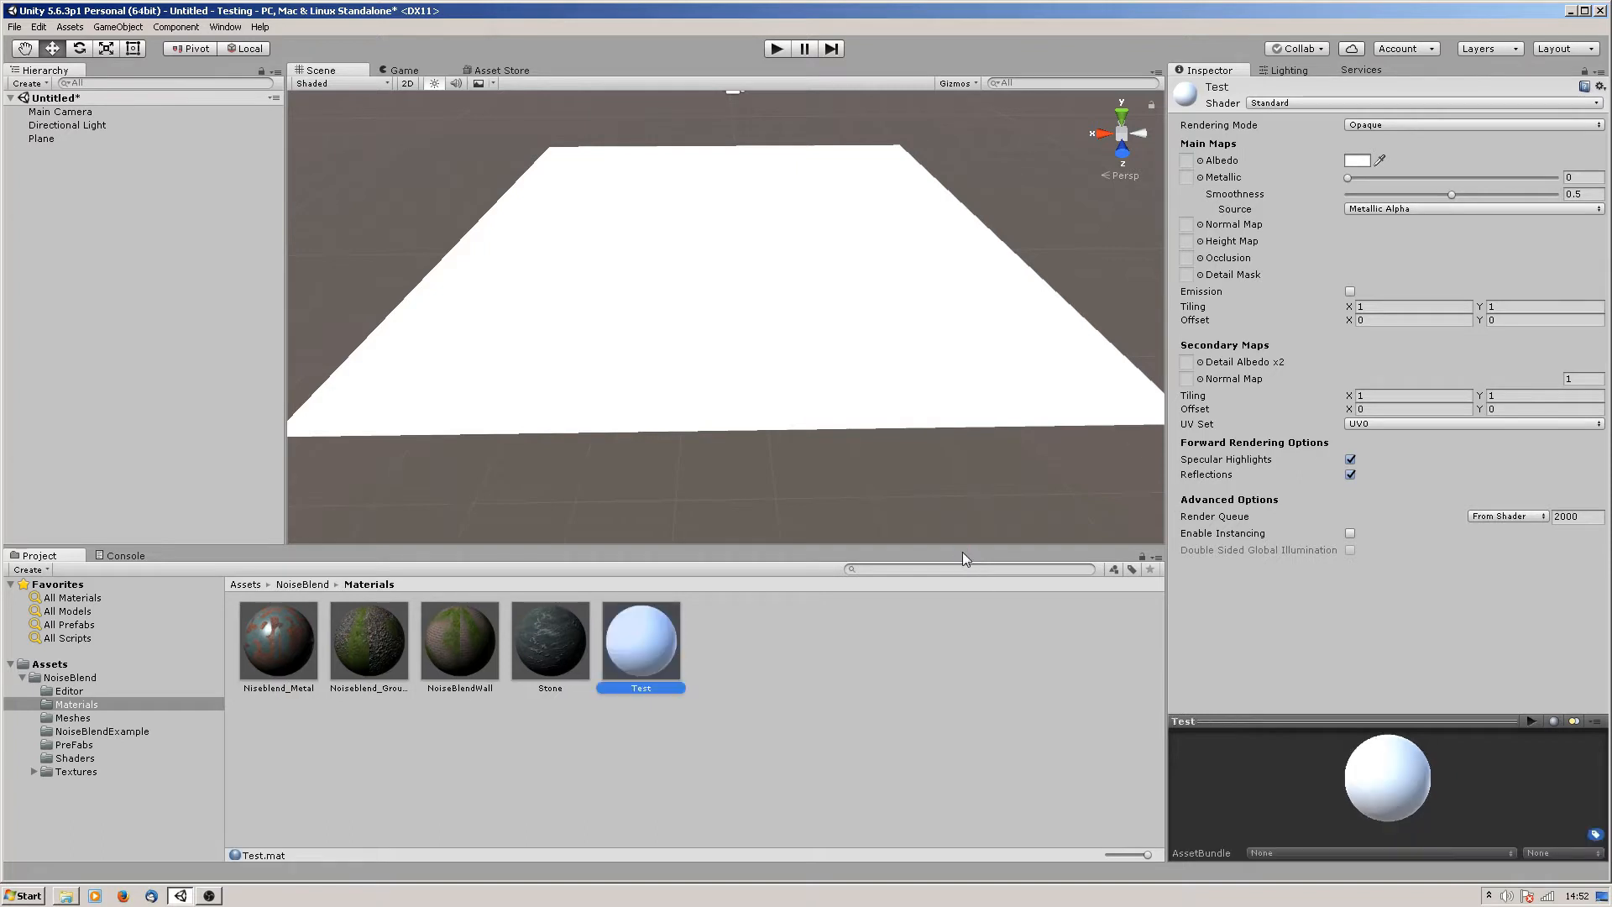
Step: Apply the Test material to the plane and switch its shader to NoiseBlend_Opaque
left_click_drag(645, 654, 691, 311)
left_click(1288, 103)
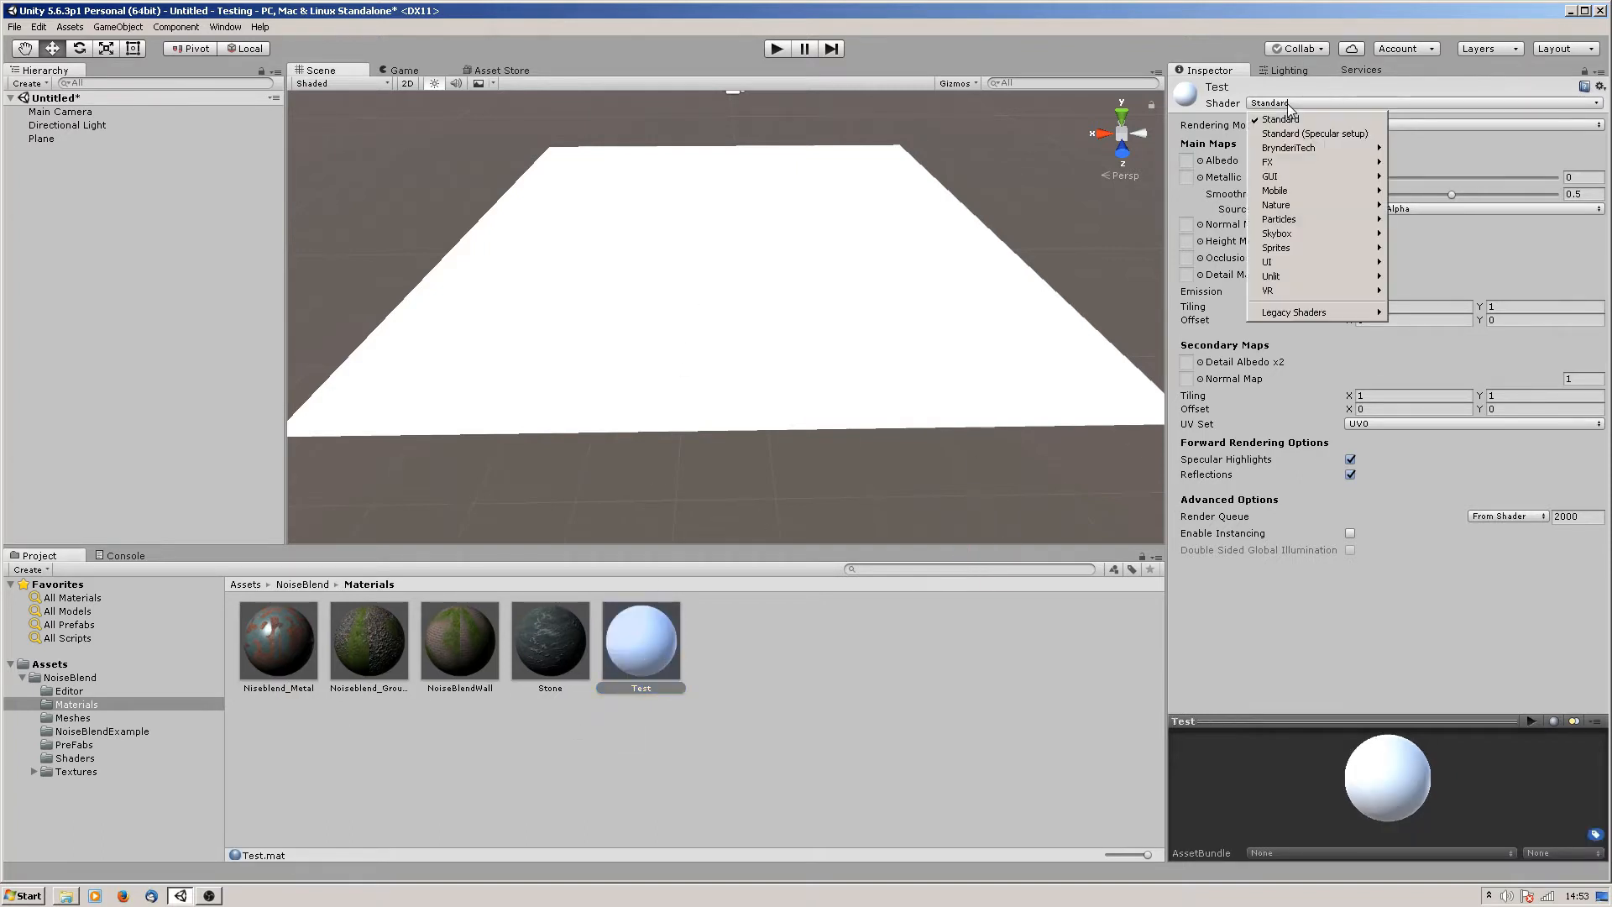
mouse_move(1361, 152)
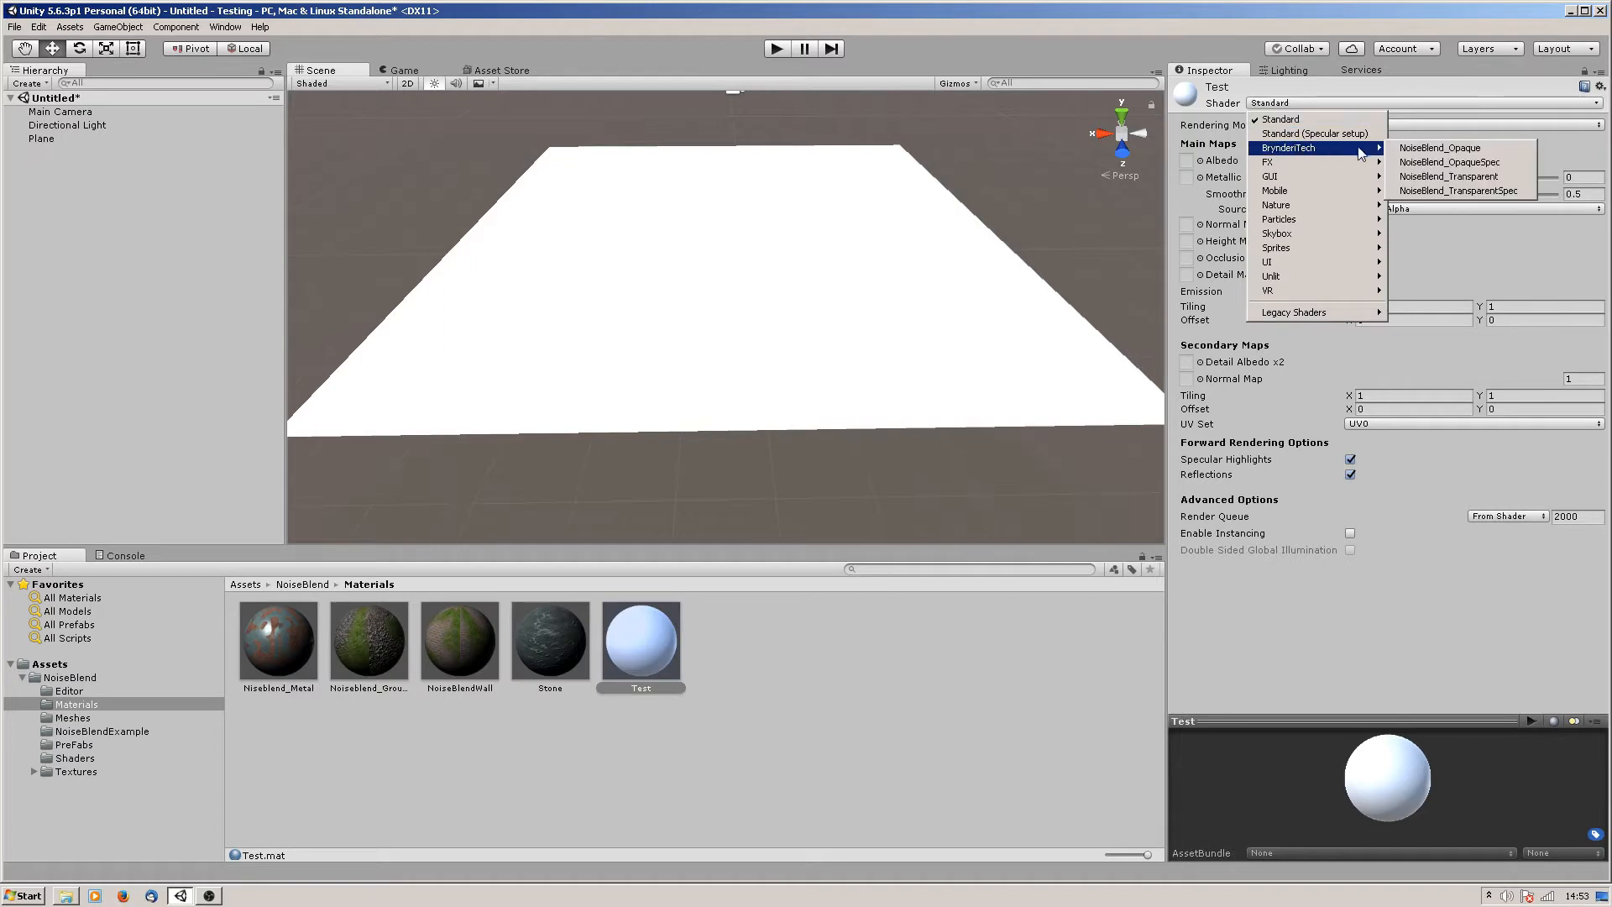
left_click(1433, 148)
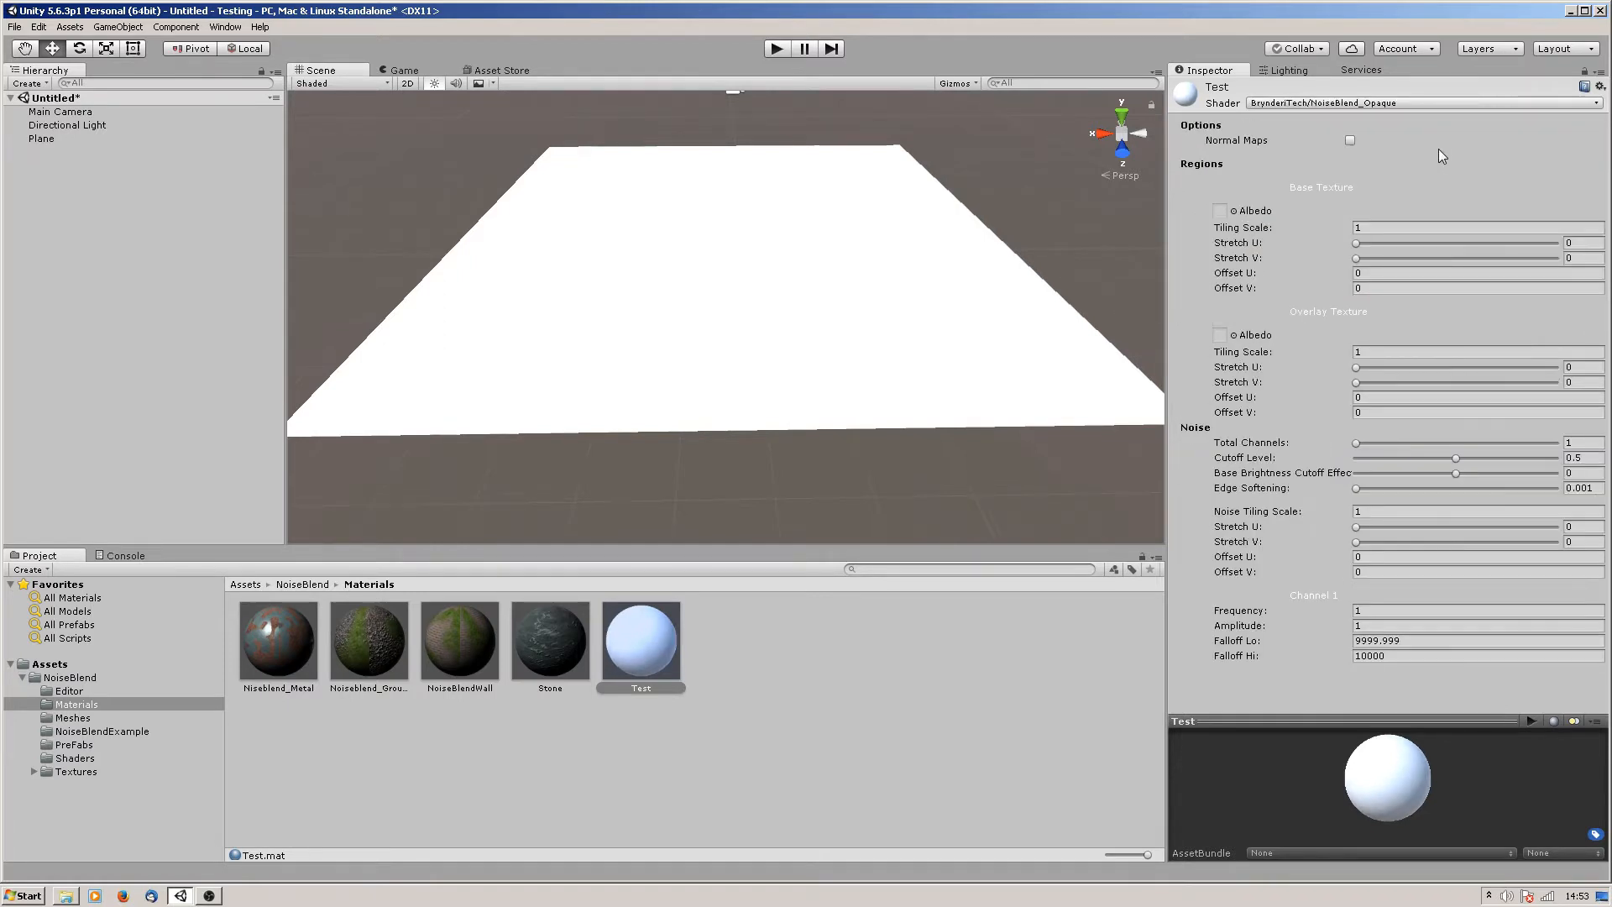
Step: Assign the Blue texture as the base albedo and the Orange texture as the overlay albedo
left_click(1235, 212)
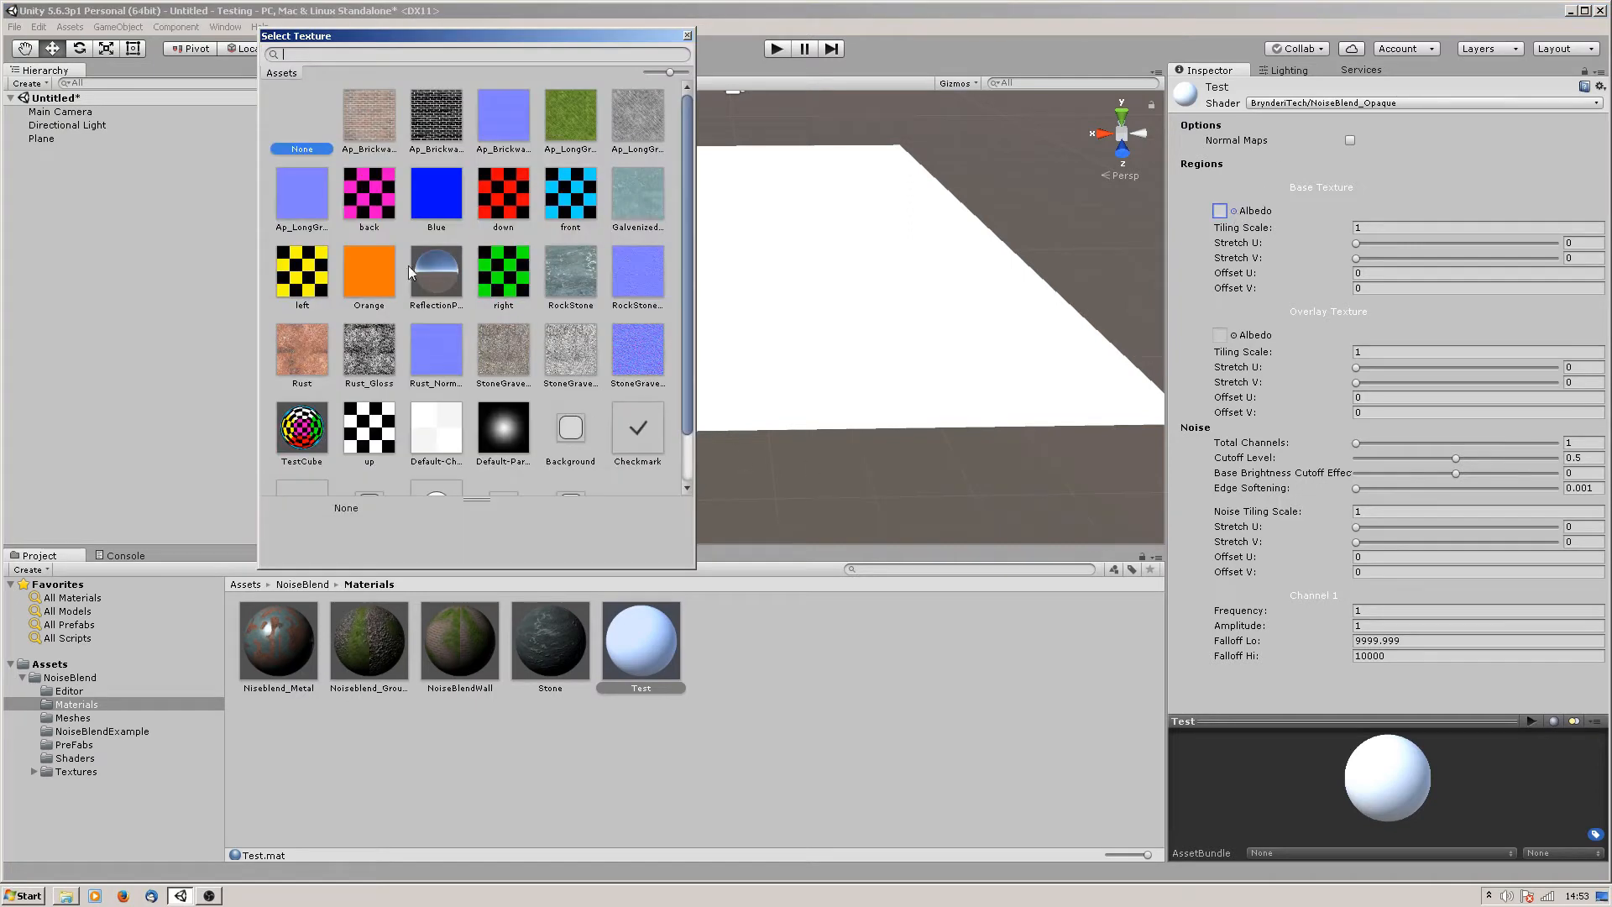
double_click(431, 191)
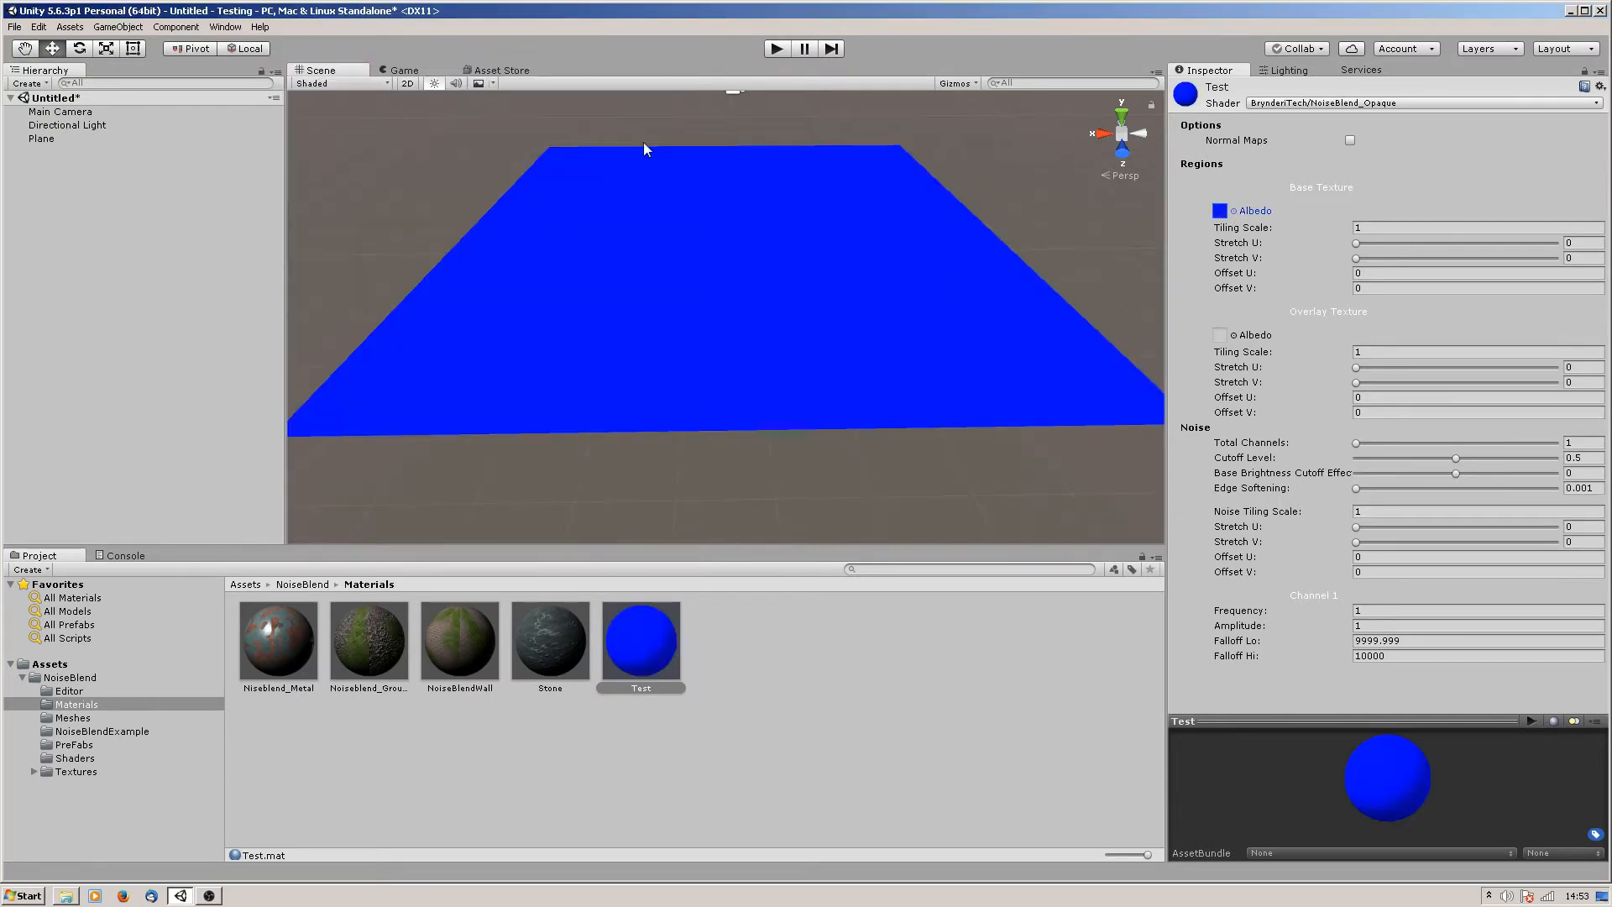
left_click(1235, 335)
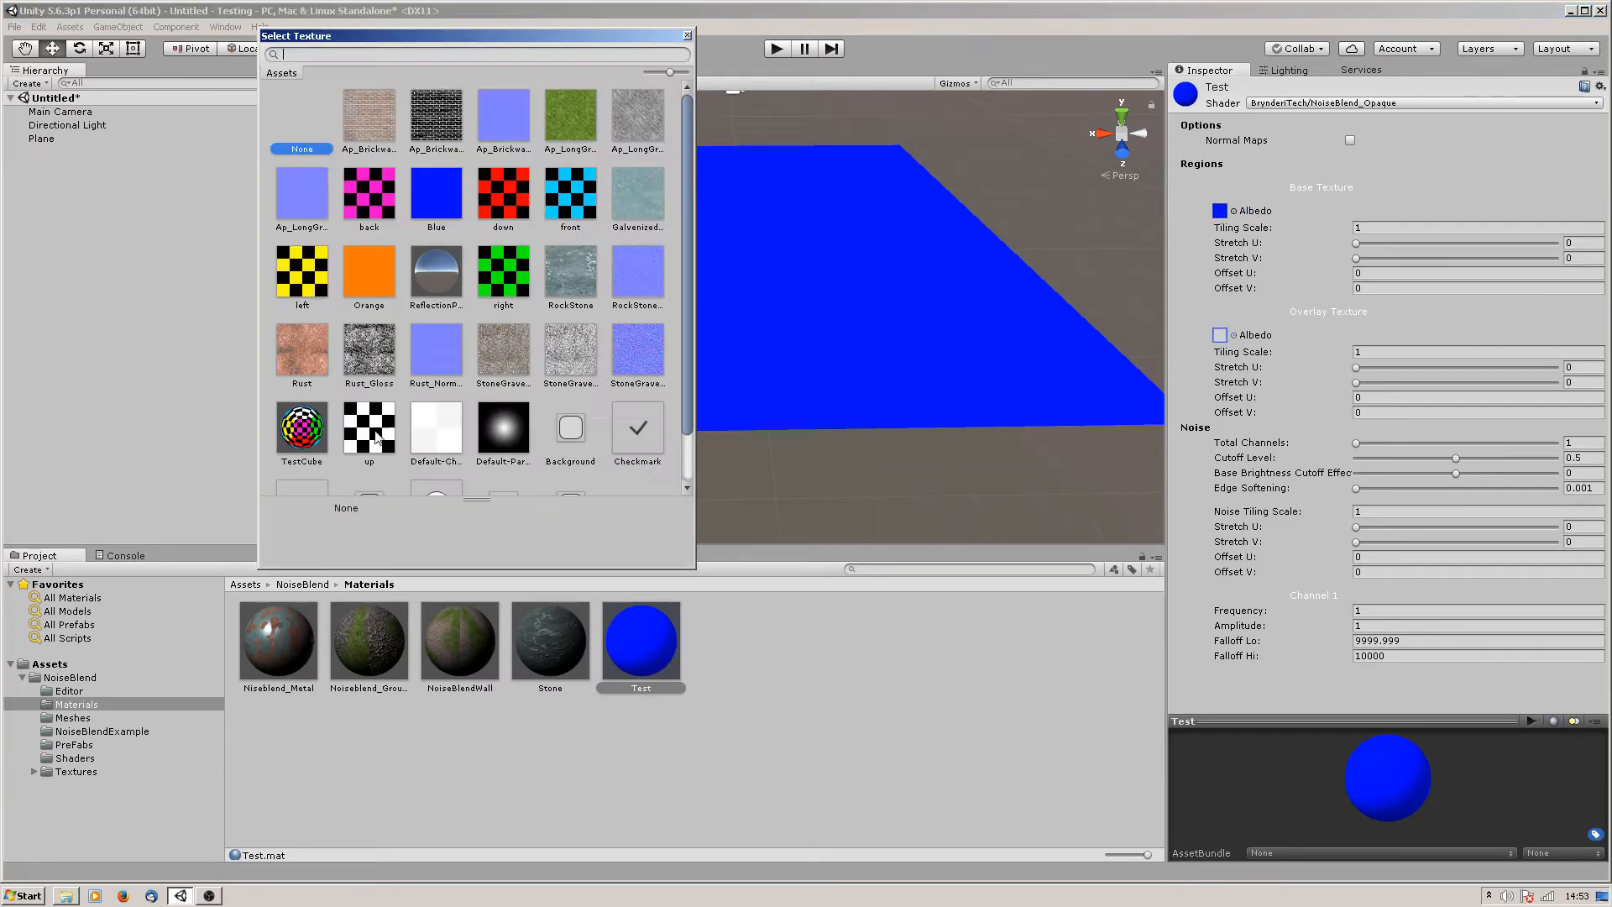
double_click(369, 270)
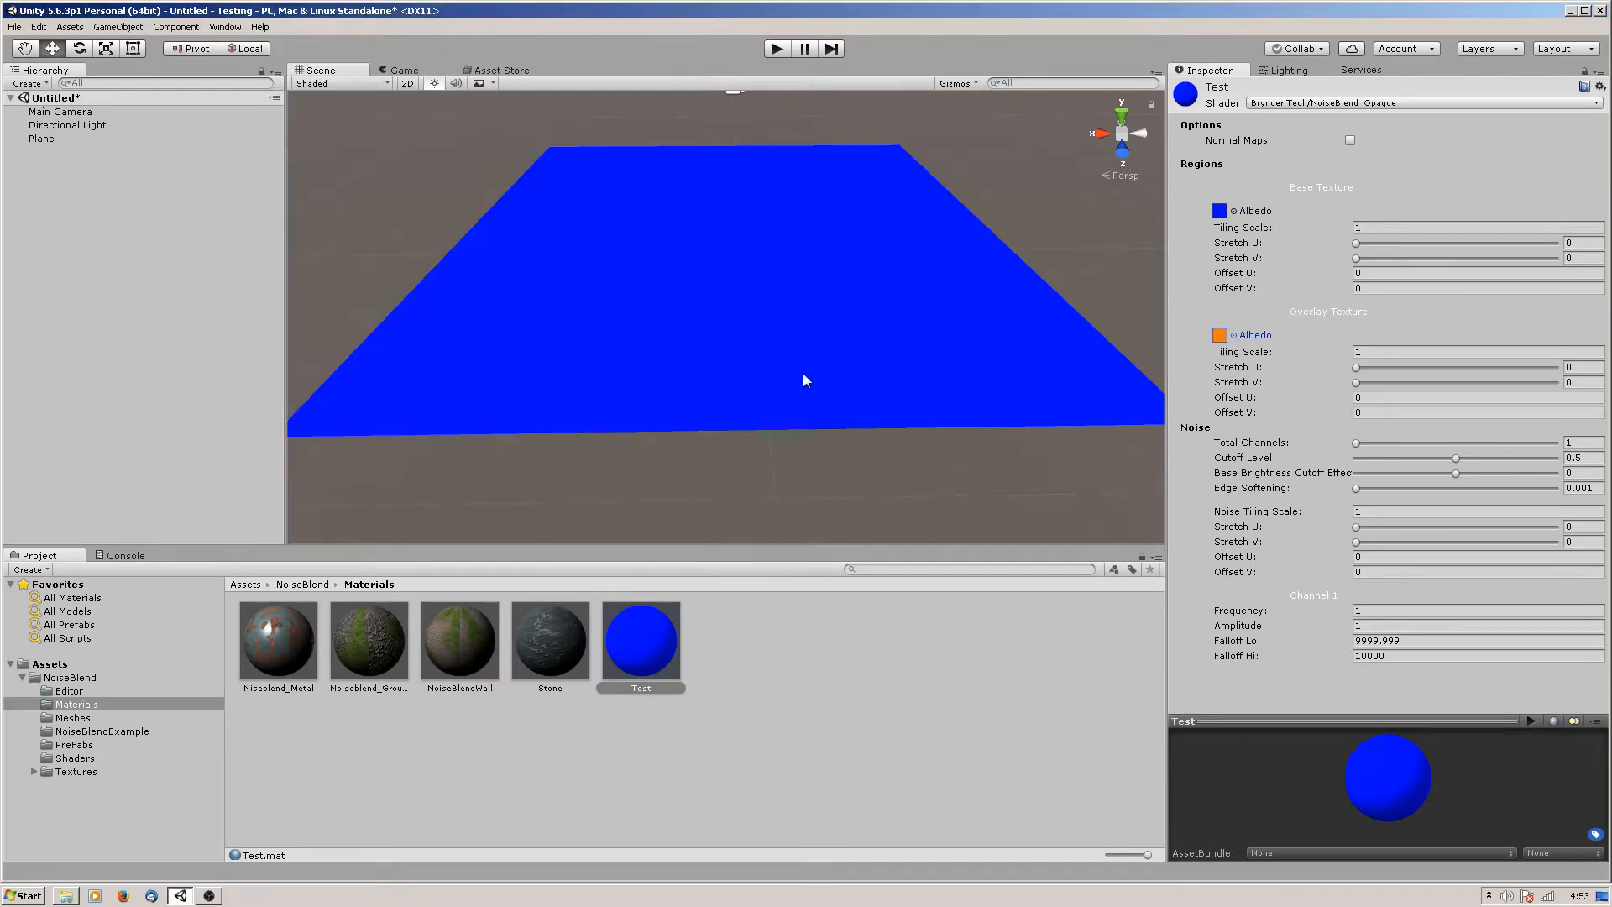
Step: Set the noise Cutoff Level to 0.714 and the Channel 1 frequency to 5.7
right_click_drag(803, 373, 788, 317, "alt")
left_click_drag(746, 348, 705, 382, "alt")
left_click_drag(1456, 459, 1499, 458)
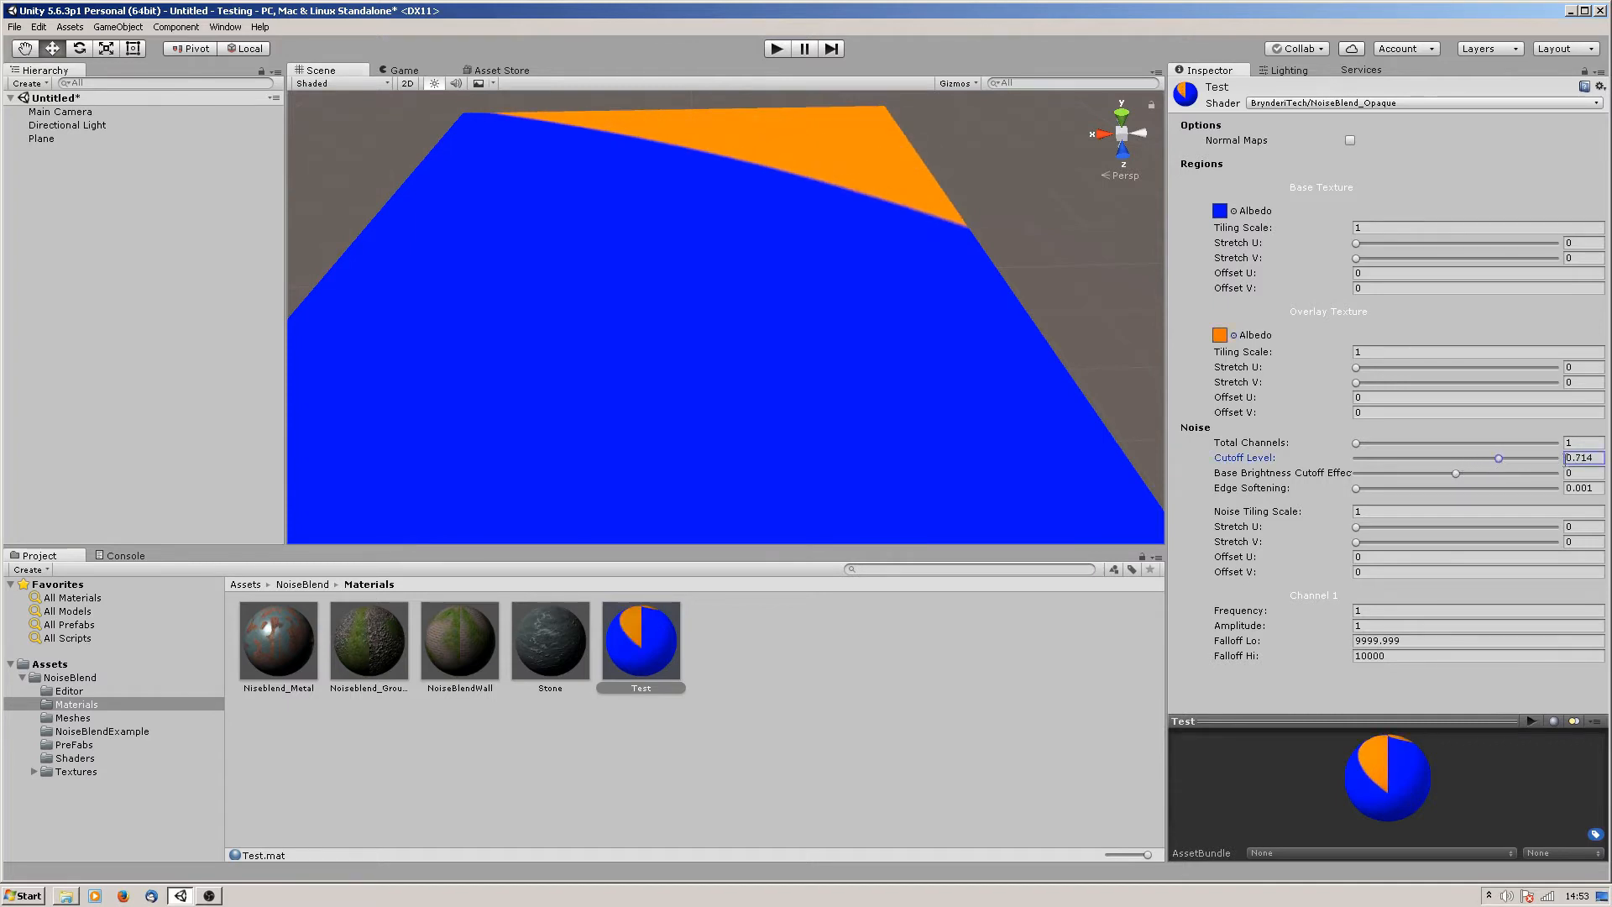
scroll(869, 290, "down", 5)
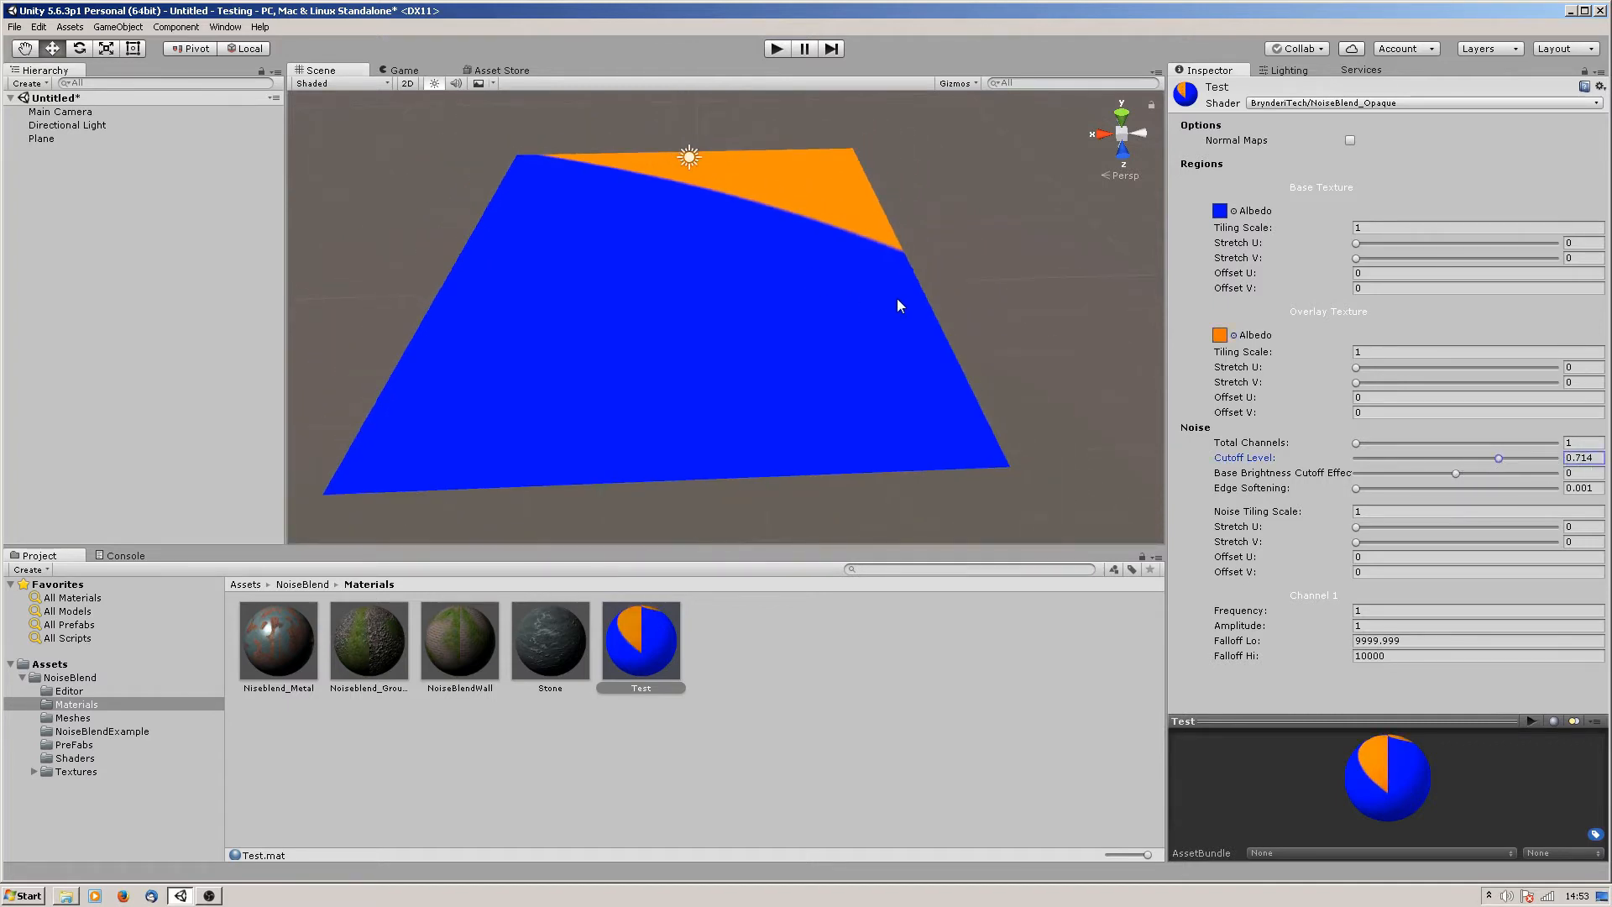
left_click(1235, 615)
left_click_drag(1236, 614, 1256, 609)
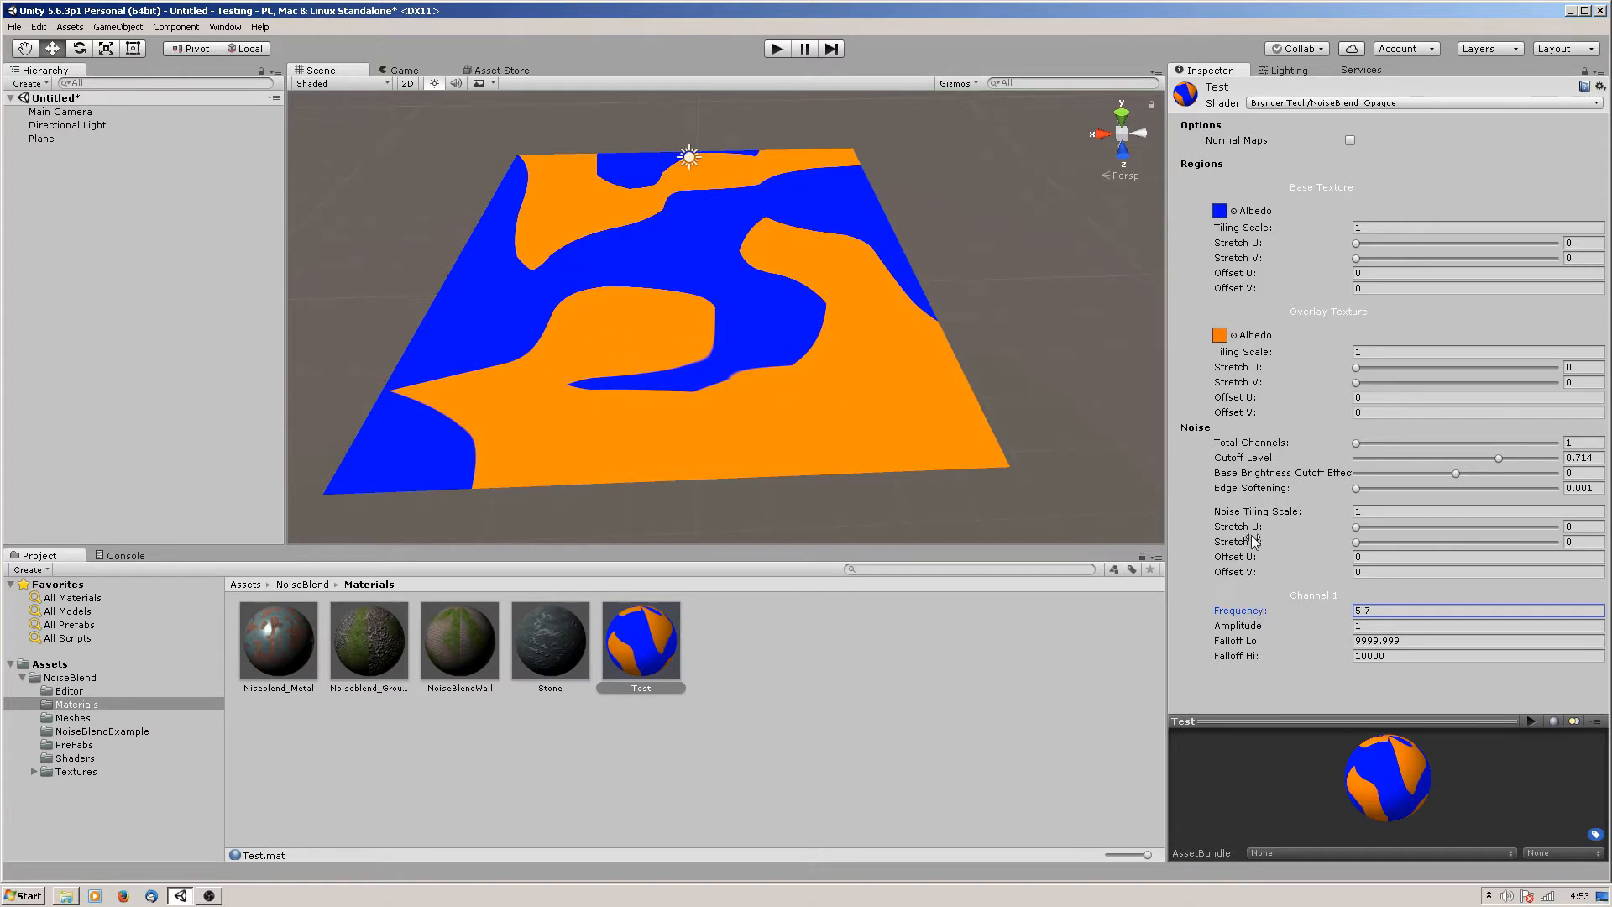
Step: Try a Noise Tiling Scale of 2.73 and return it to 1
left_click_drag(1237, 516, 1279, 516)
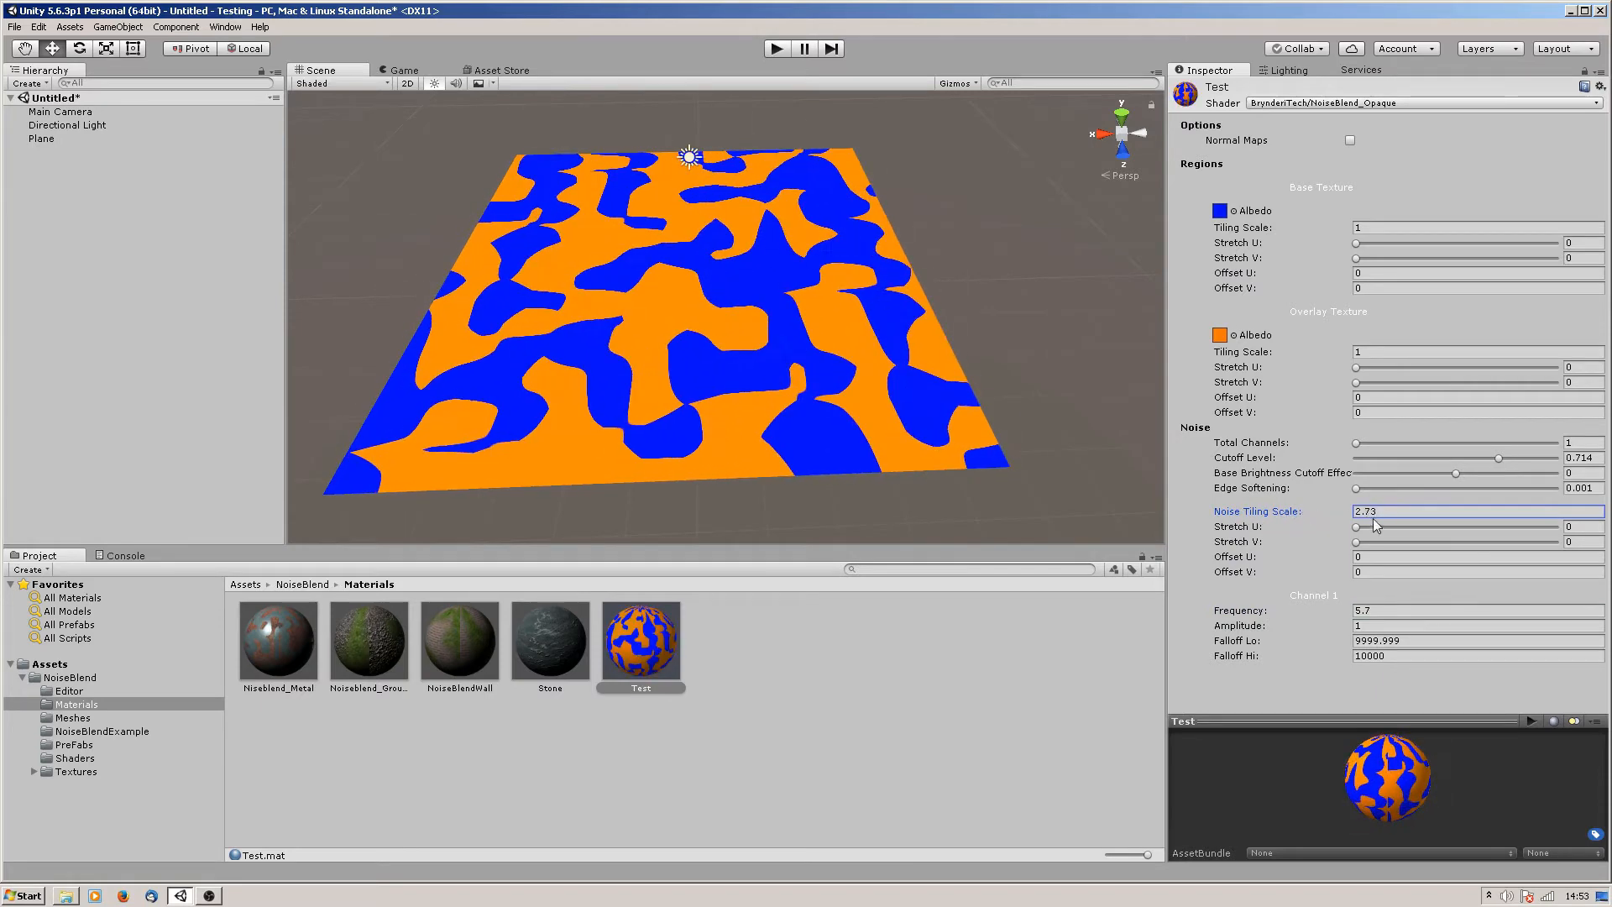
left_click(1378, 512)
type("1")
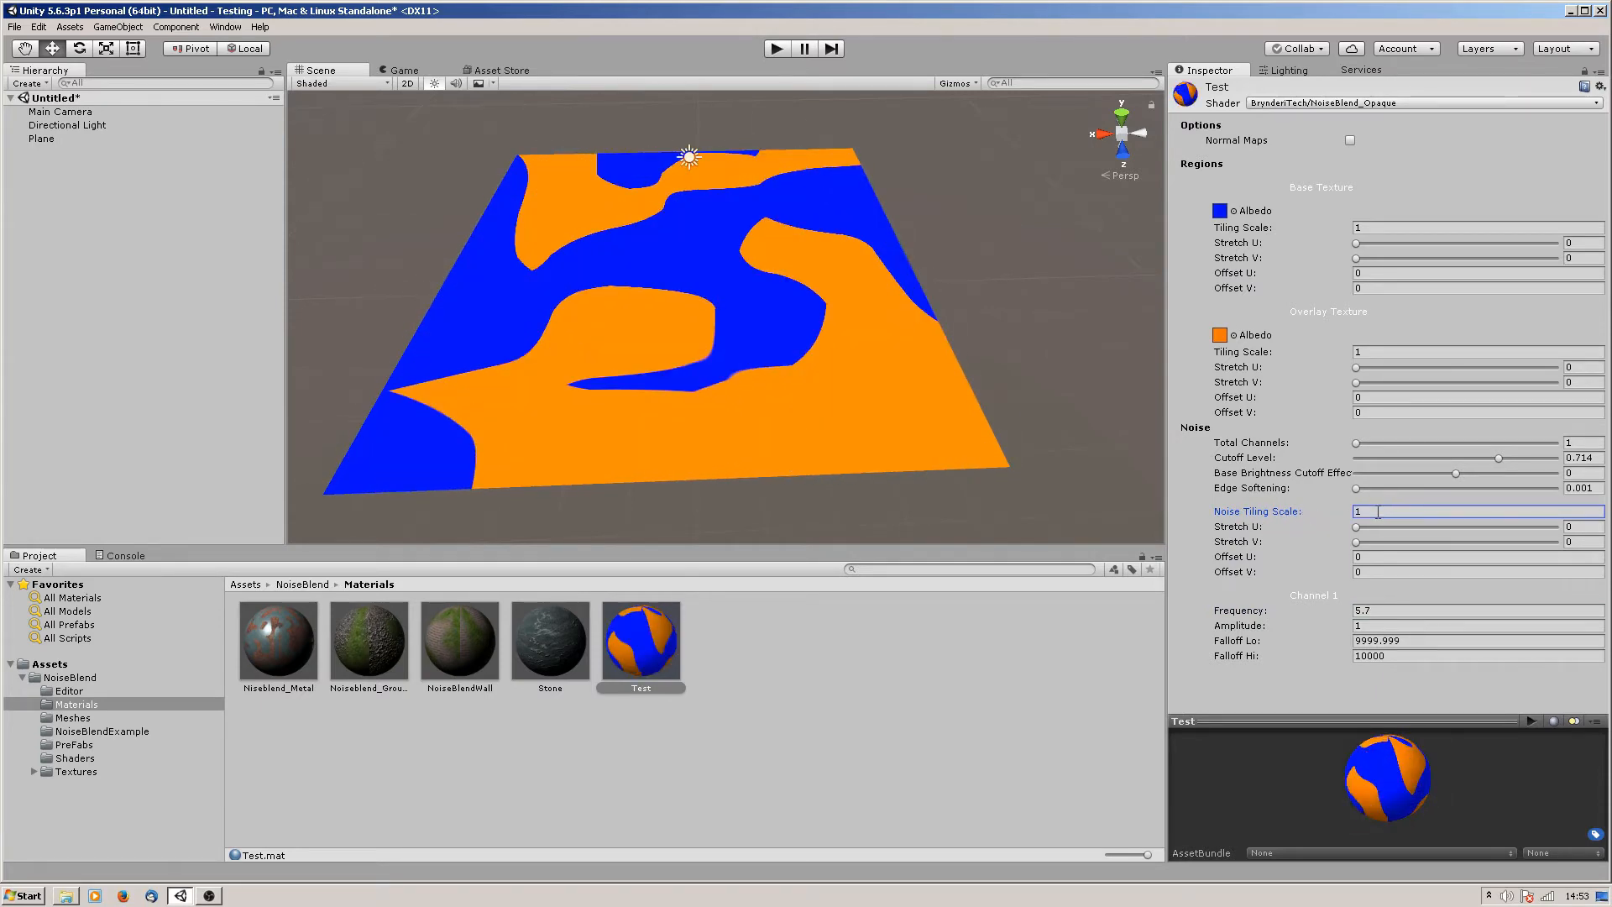
Step: Set the noise Stretch U to 0.03 and undo the trial change to the noise Offset U
left_click_drag(1239, 531, 1266, 556)
key("ctrl+z")
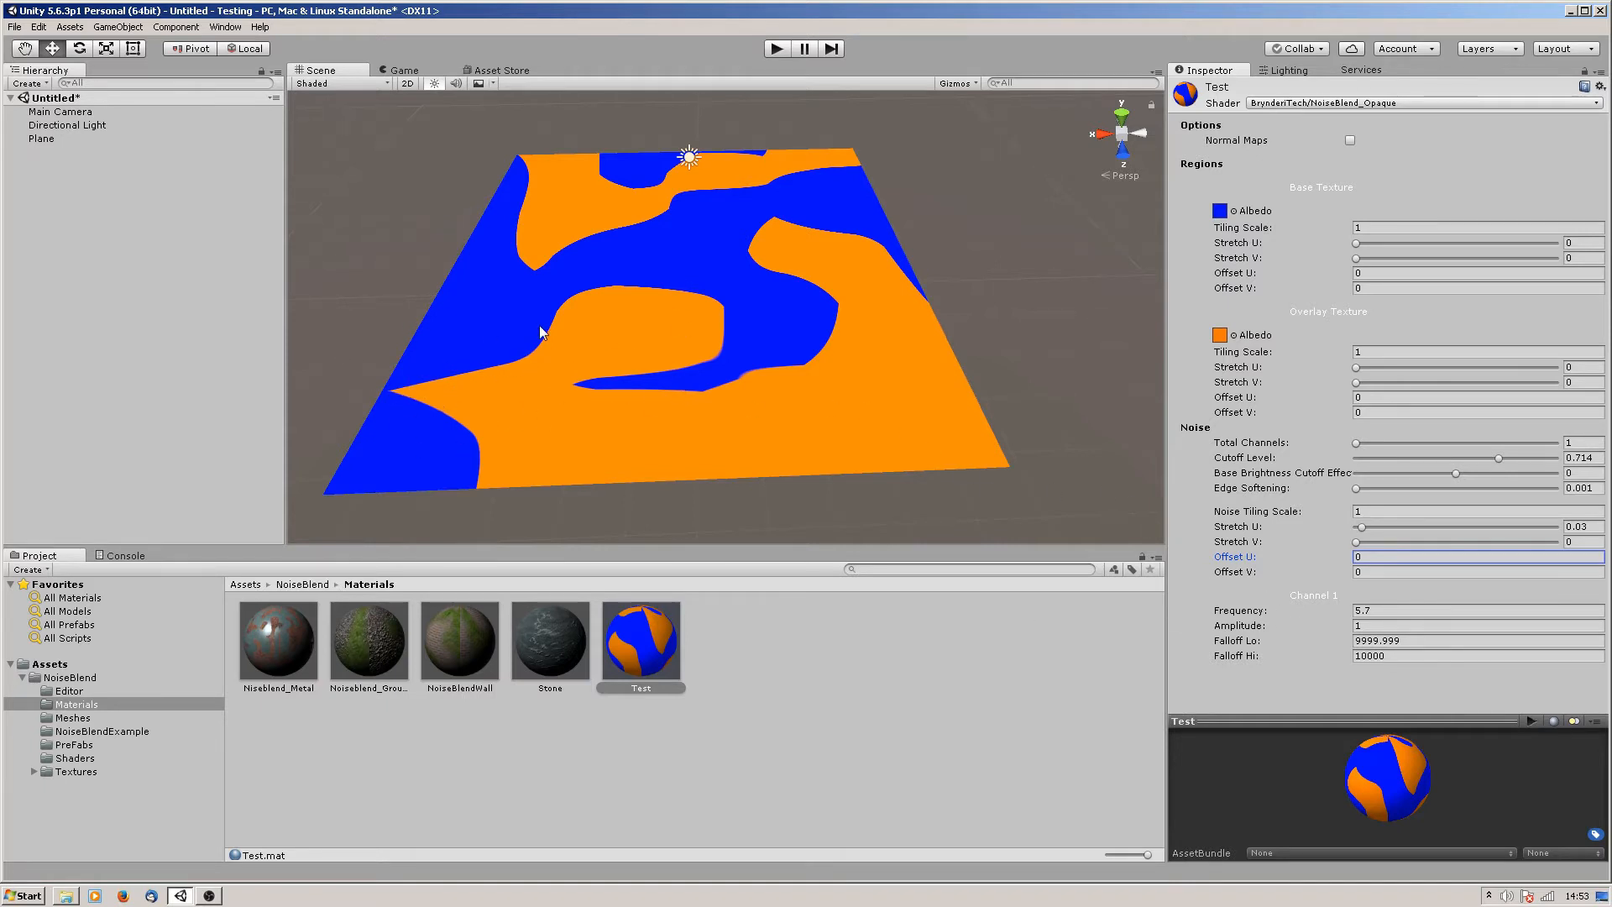
scroll(673, 336, "up", 3)
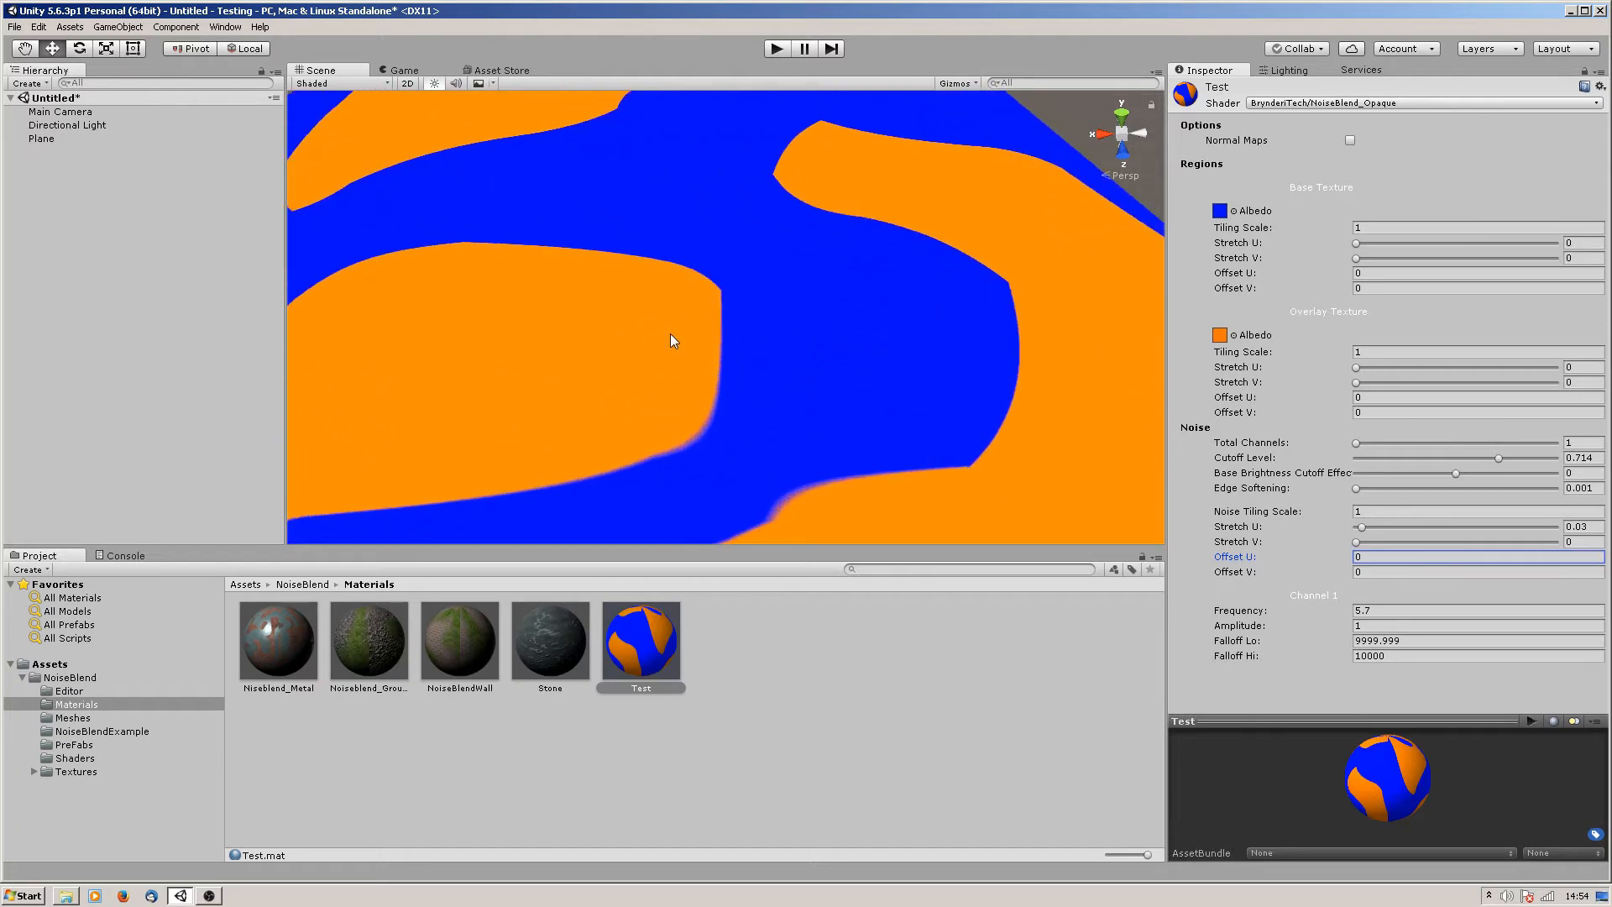
scroll(669, 334, "down", 1)
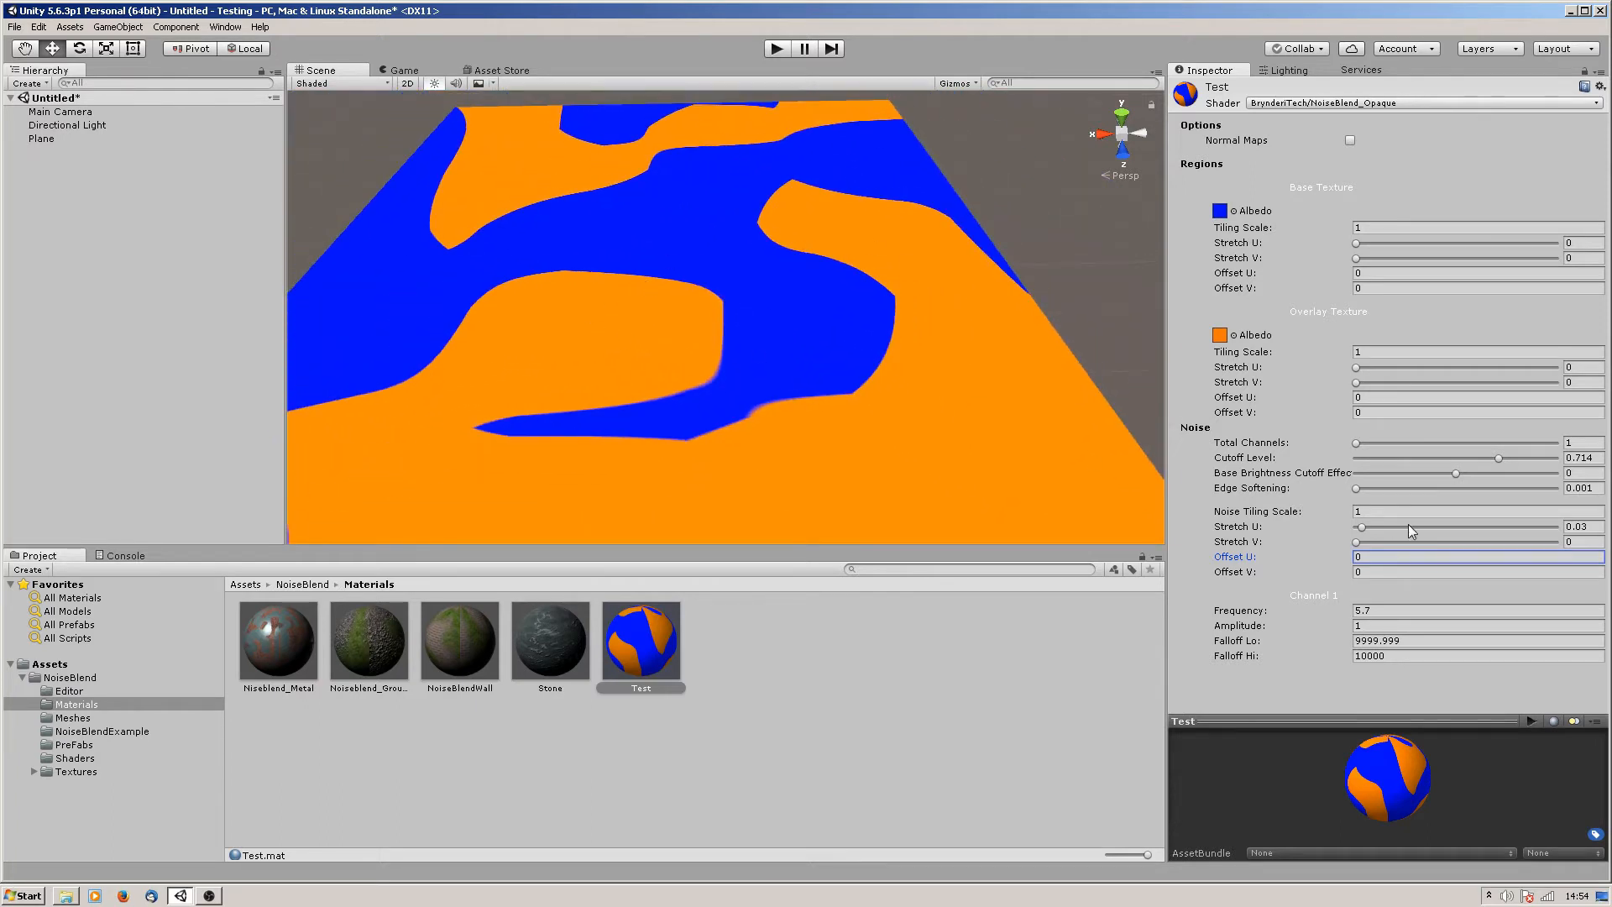
Step: Raise Total Channels to 2 and give Channel 2 a frequency of 23.01 and an amplitude of 1.8
left_click_drag(1360, 445, 1412, 453)
scroll(1276, 441, "down", 1)
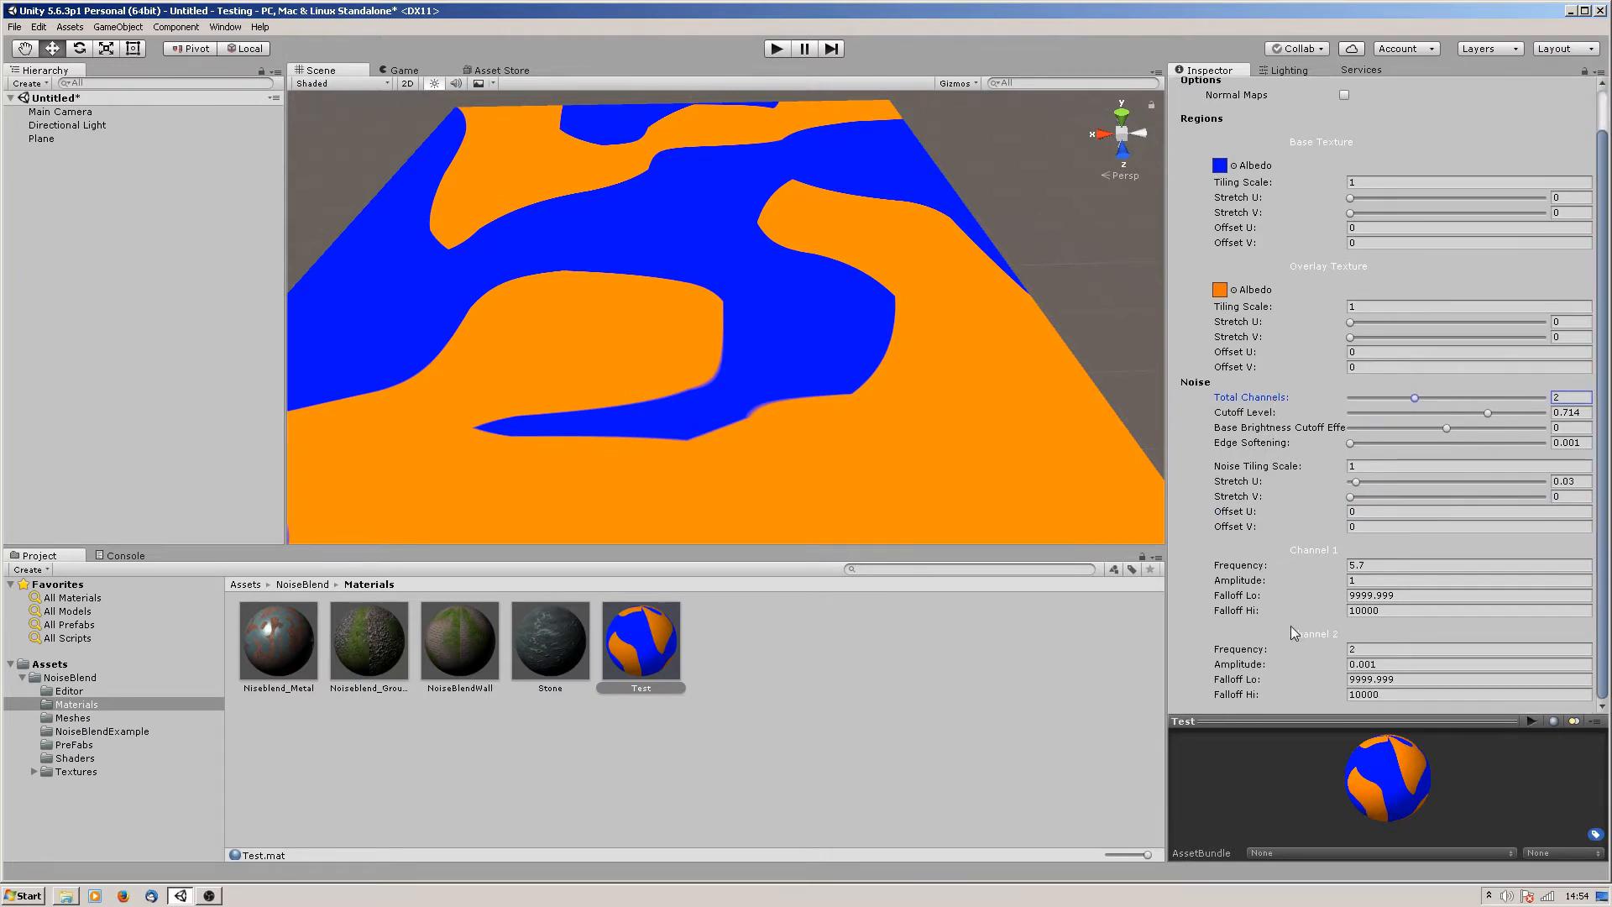
left_click_drag(1243, 653, 1351, 651)
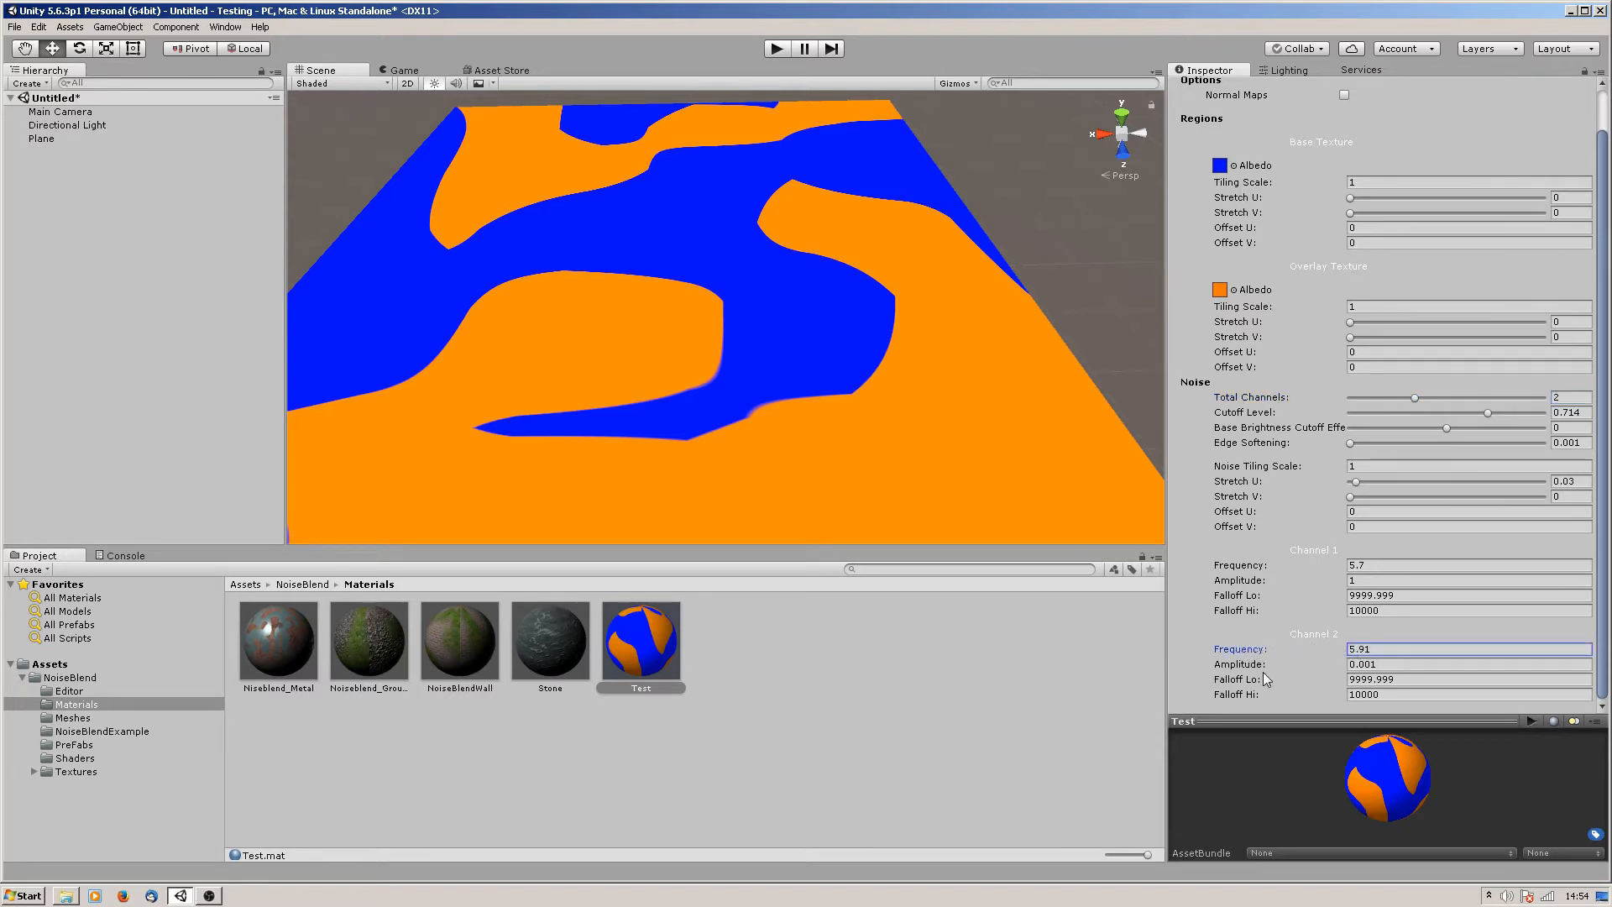
left_click_drag(1234, 665, 1554, 662)
left_click_drag(1266, 661, 1325, 664)
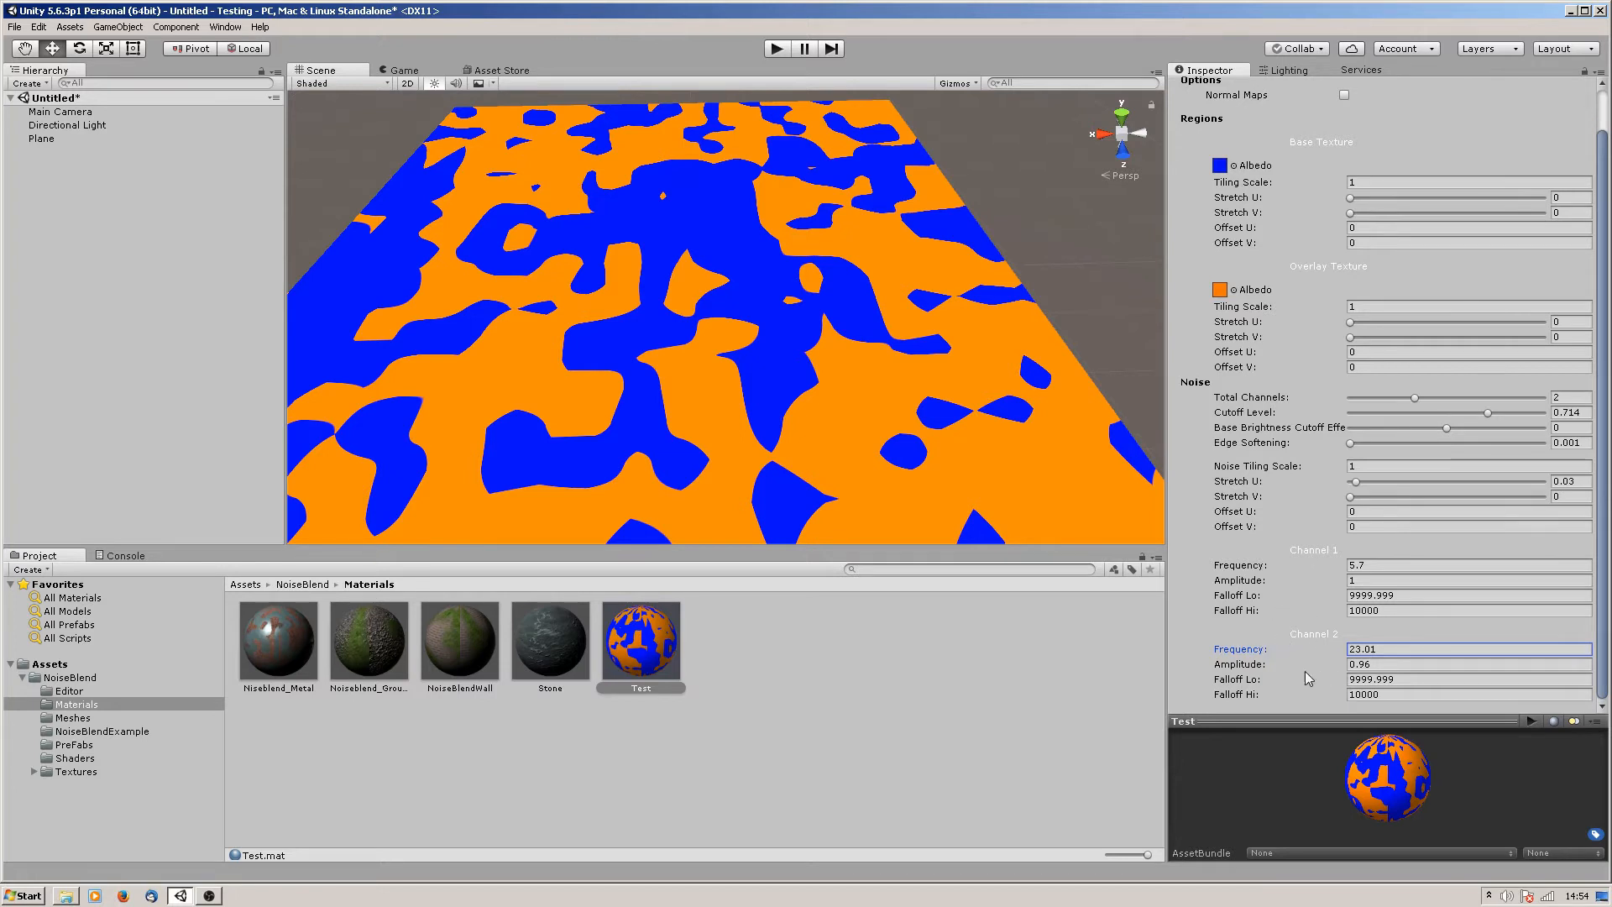
left_click_drag(1247, 671, 1268, 669)
Step: Set Channel 1 to frequency 4.59 and amplitude 19.75, and Channel 2 to frequency 26.34 and amplitude 4
left_click_drag(1225, 586, 1497, 589)
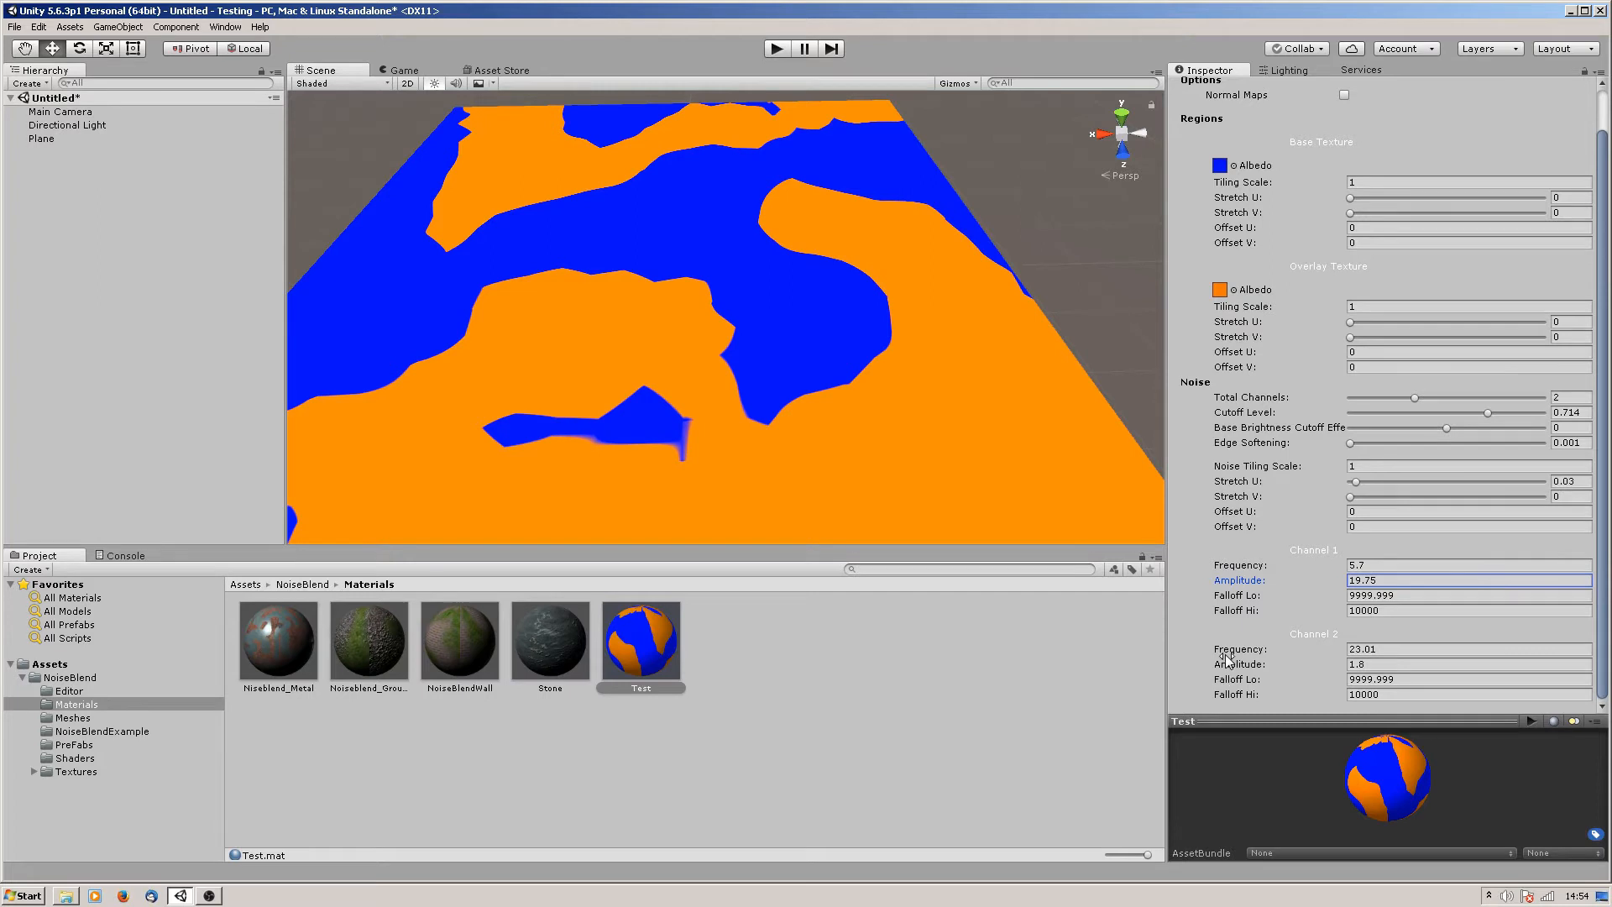
left_click_drag(1227, 651, 1270, 667)
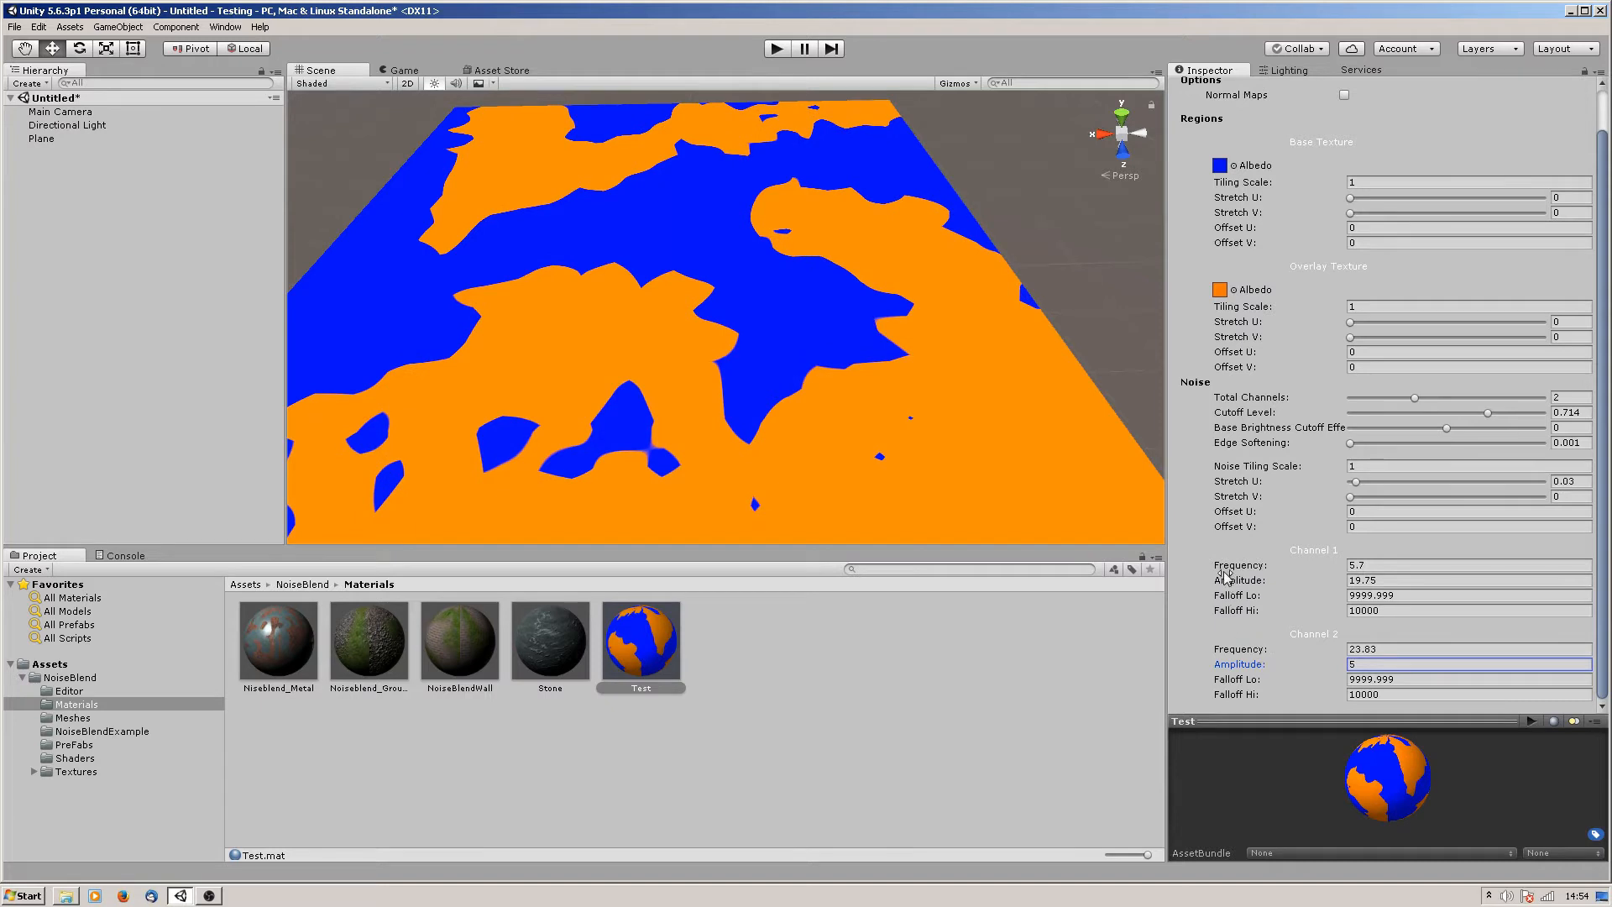
mouse_move(1230, 651)
left_mouse_down()
mouse_move(1276, 638)
mouse_move(1243, 666)
mouse_move(1260, 665)
mouse_move(1230, 665)
left_mouse_up()
left_click_drag(1228, 569, 1220, 575)
mouse_move(1232, 667)
left_mouse_down()
mouse_move(1297, 661)
mouse_move(1237, 656)
left_mouse_up()
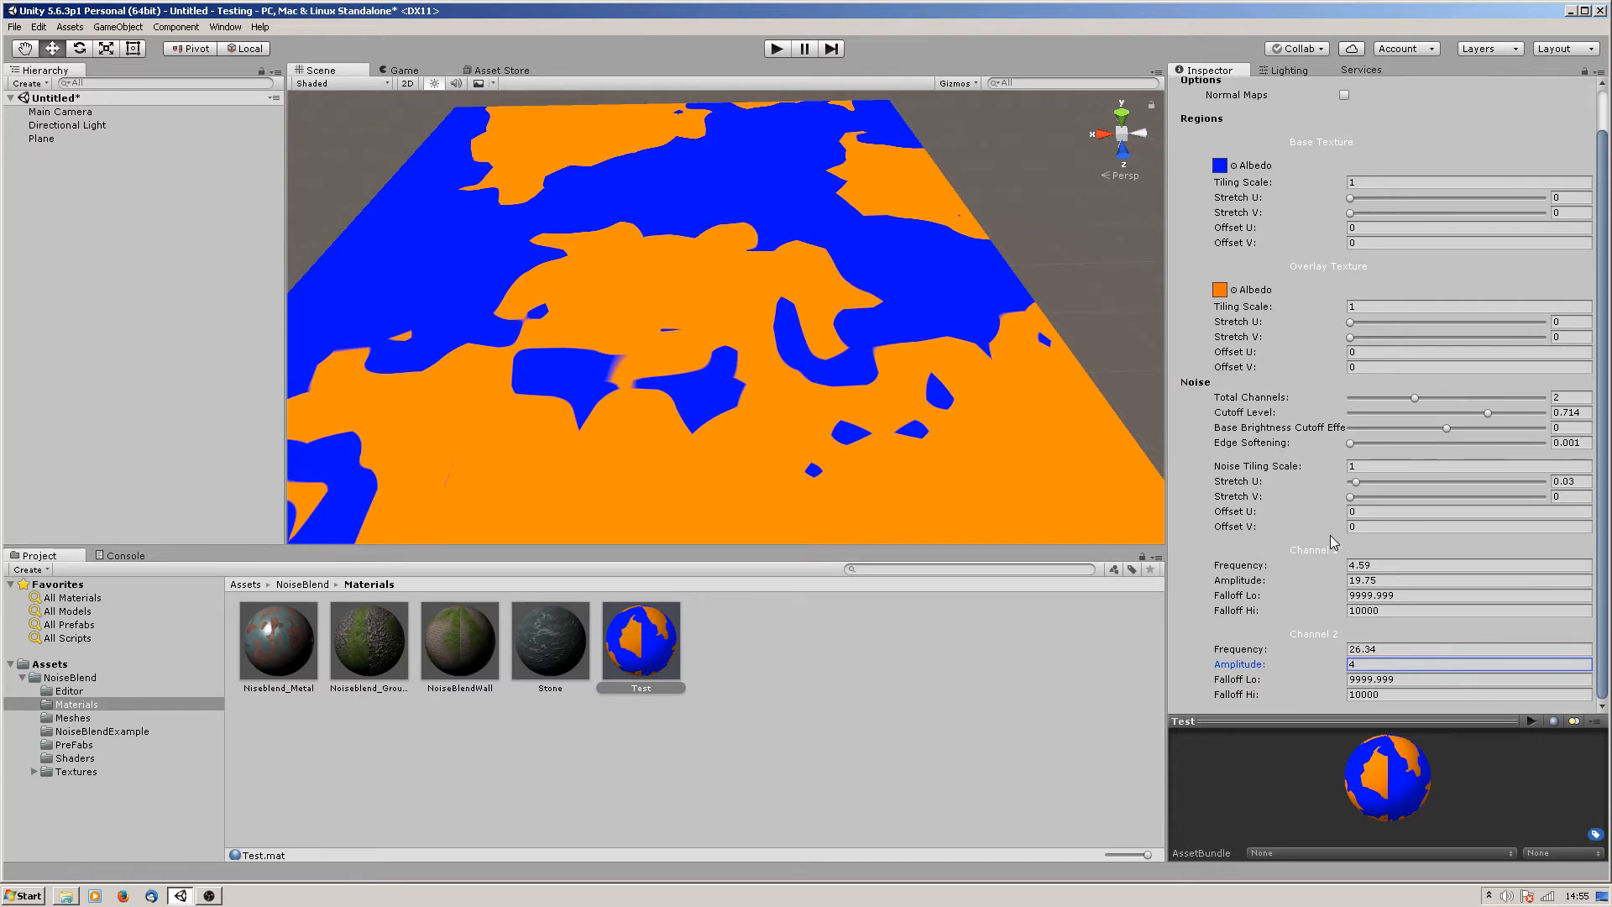
Step: Raise Total Channels to 3 and give Channel 3 a frequency of 200 and an amplitude of 2.93
left_click(1466, 398)
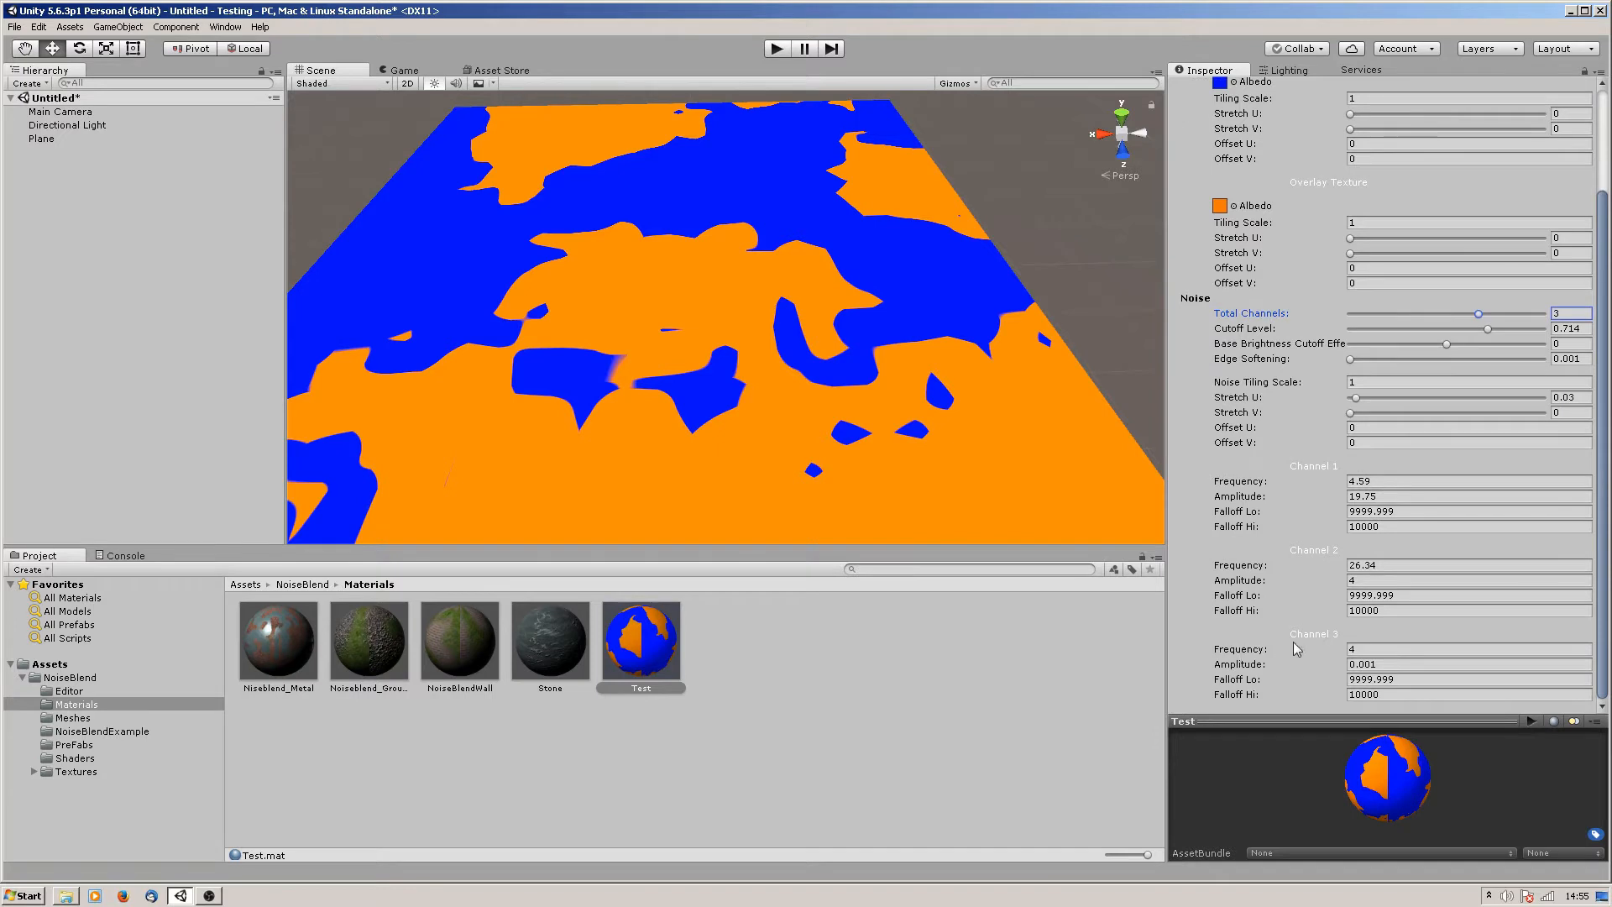
left_click(1368, 651)
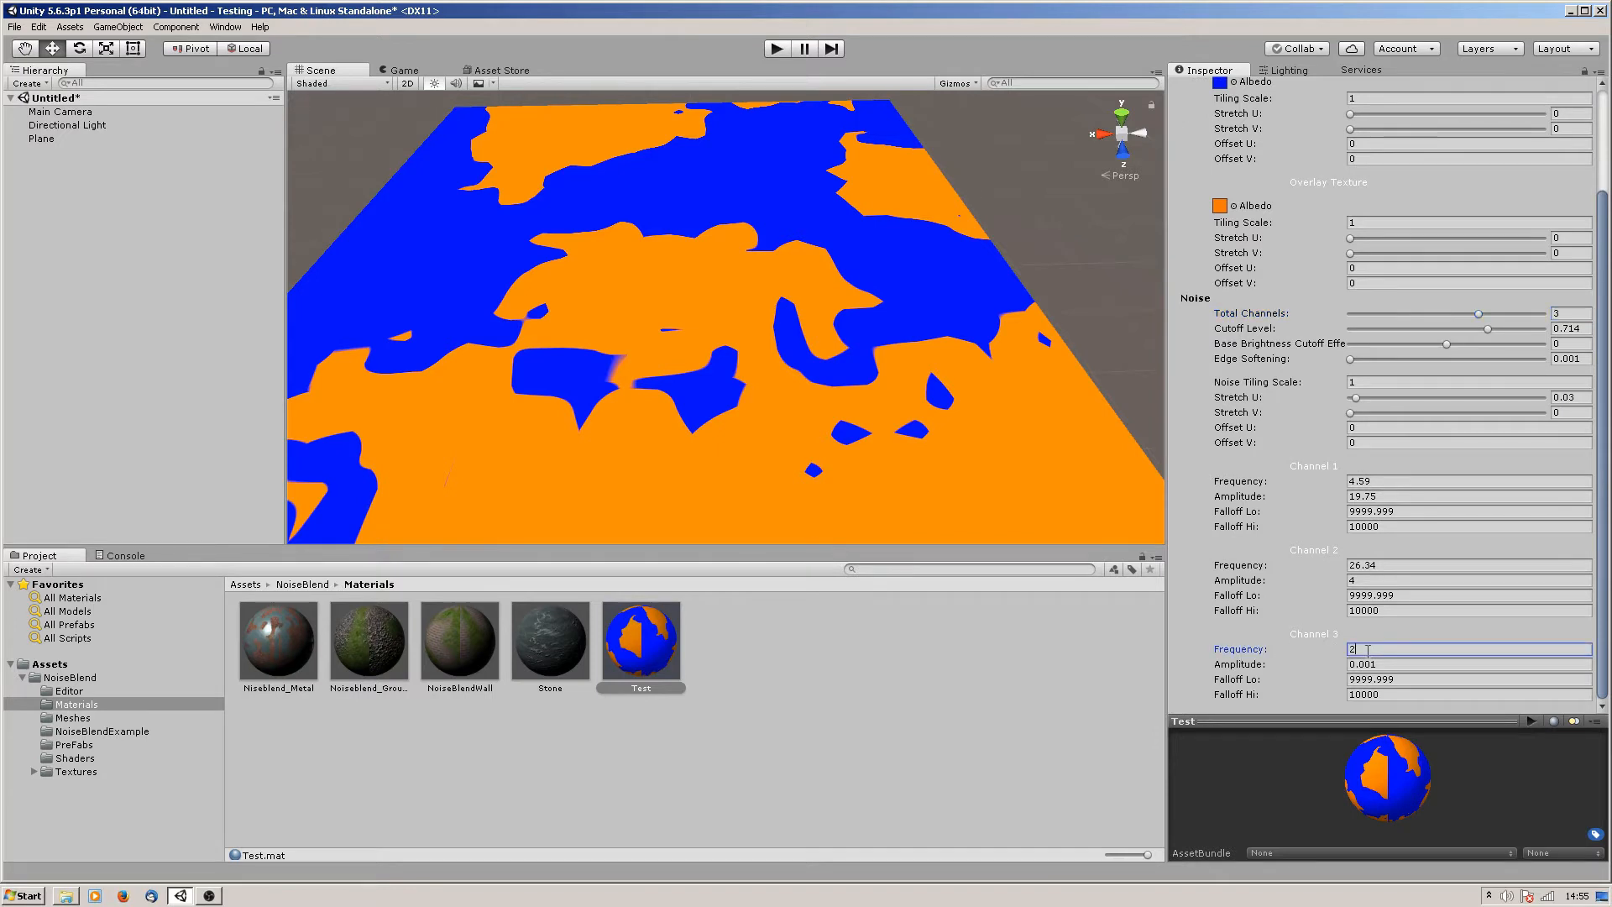
left_click_drag(1232, 666, 1279, 668)
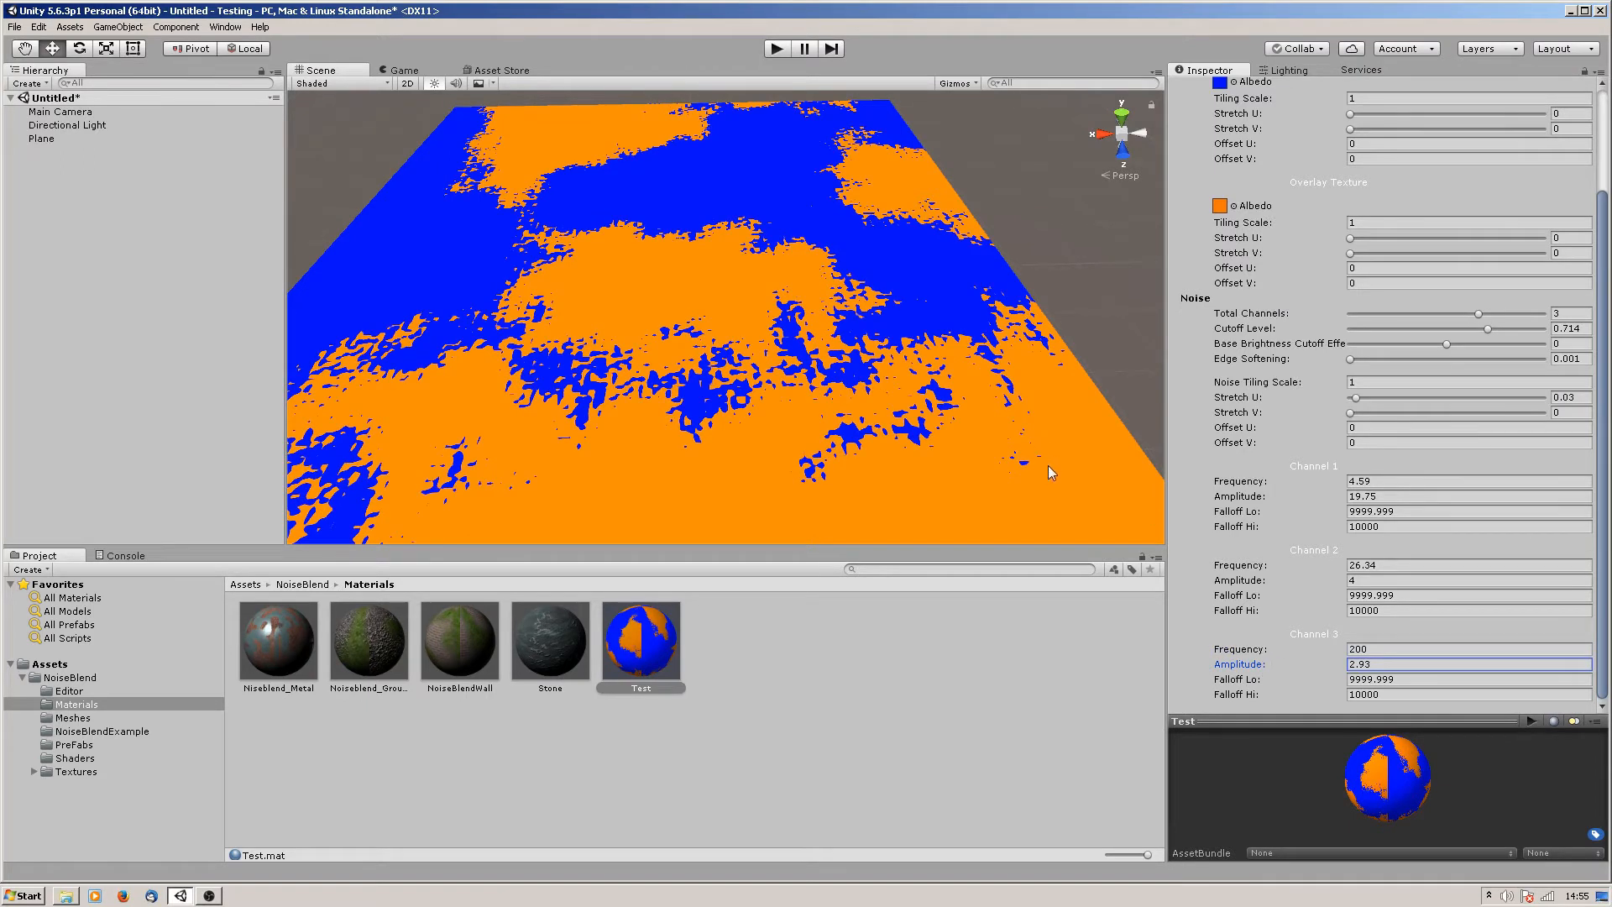
scroll(773, 392, "up", 5)
left_click_drag(768, 404, 753, 416, "alt")
left_click_drag(721, 240, 710, 327, "alt")
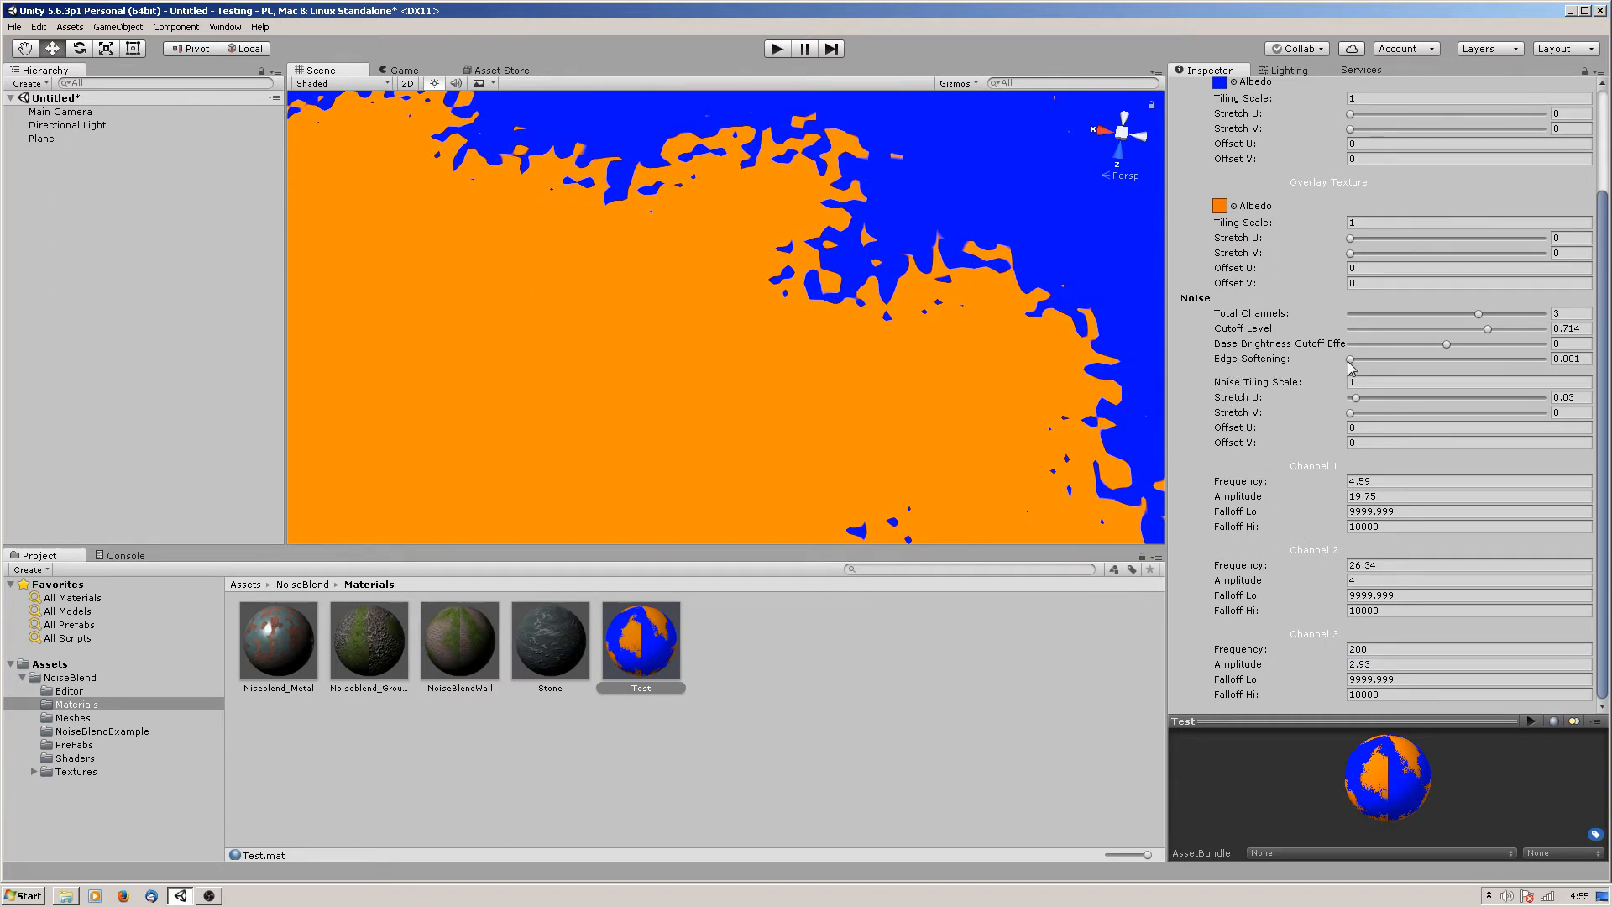
Step: Try a noise Edge Softening of 0.01 on the Test material and view the softened edges on the plane
left_click_drag(1351, 359, 1354, 359)
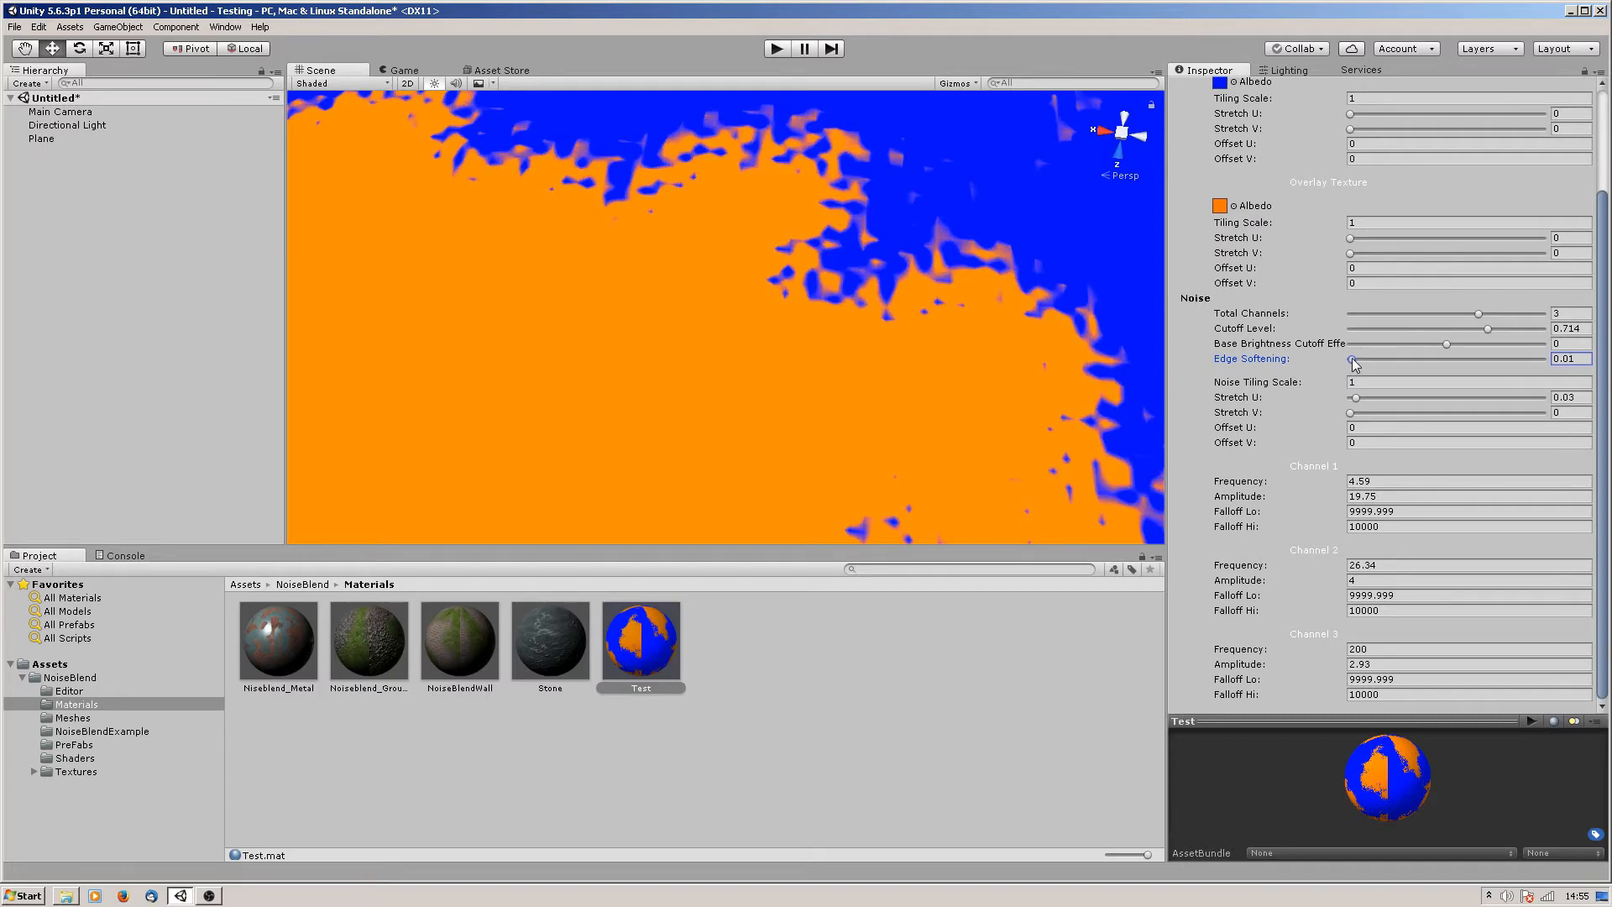
scroll(745, 299, "down", 3)
left_click_drag(738, 389, 571, 341, "alt")
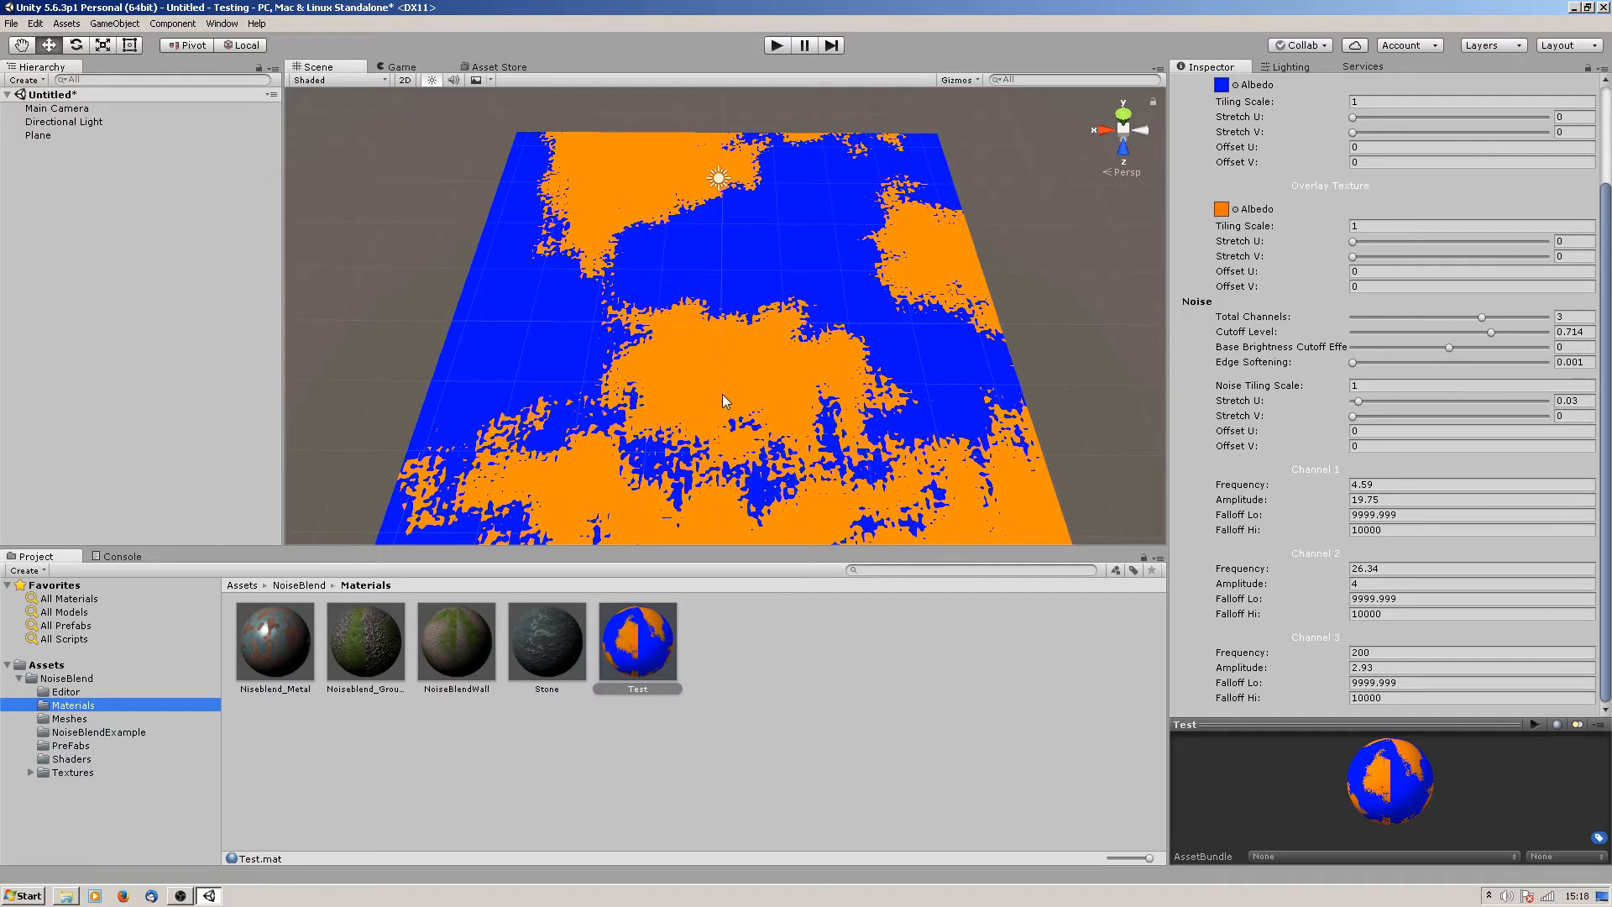
Step: Examine how the three-channel noise pattern on the plane looks from near and far camera distances
scroll(722, 398, "down", 6)
scroll(723, 398, "down", 6)
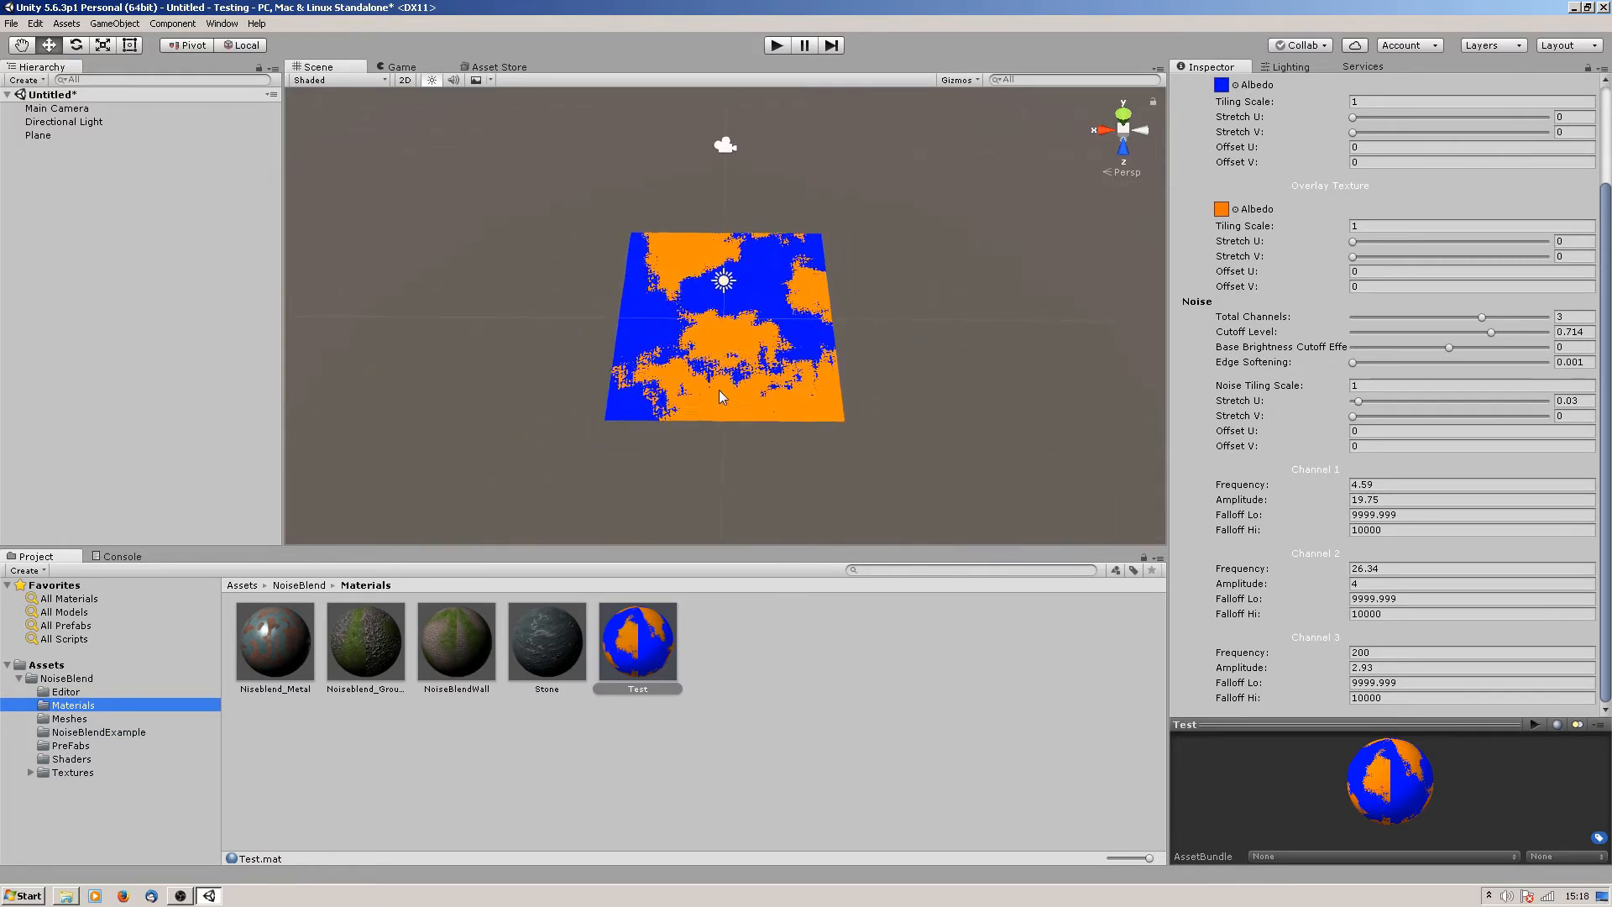
scroll(737, 353, "down", 6)
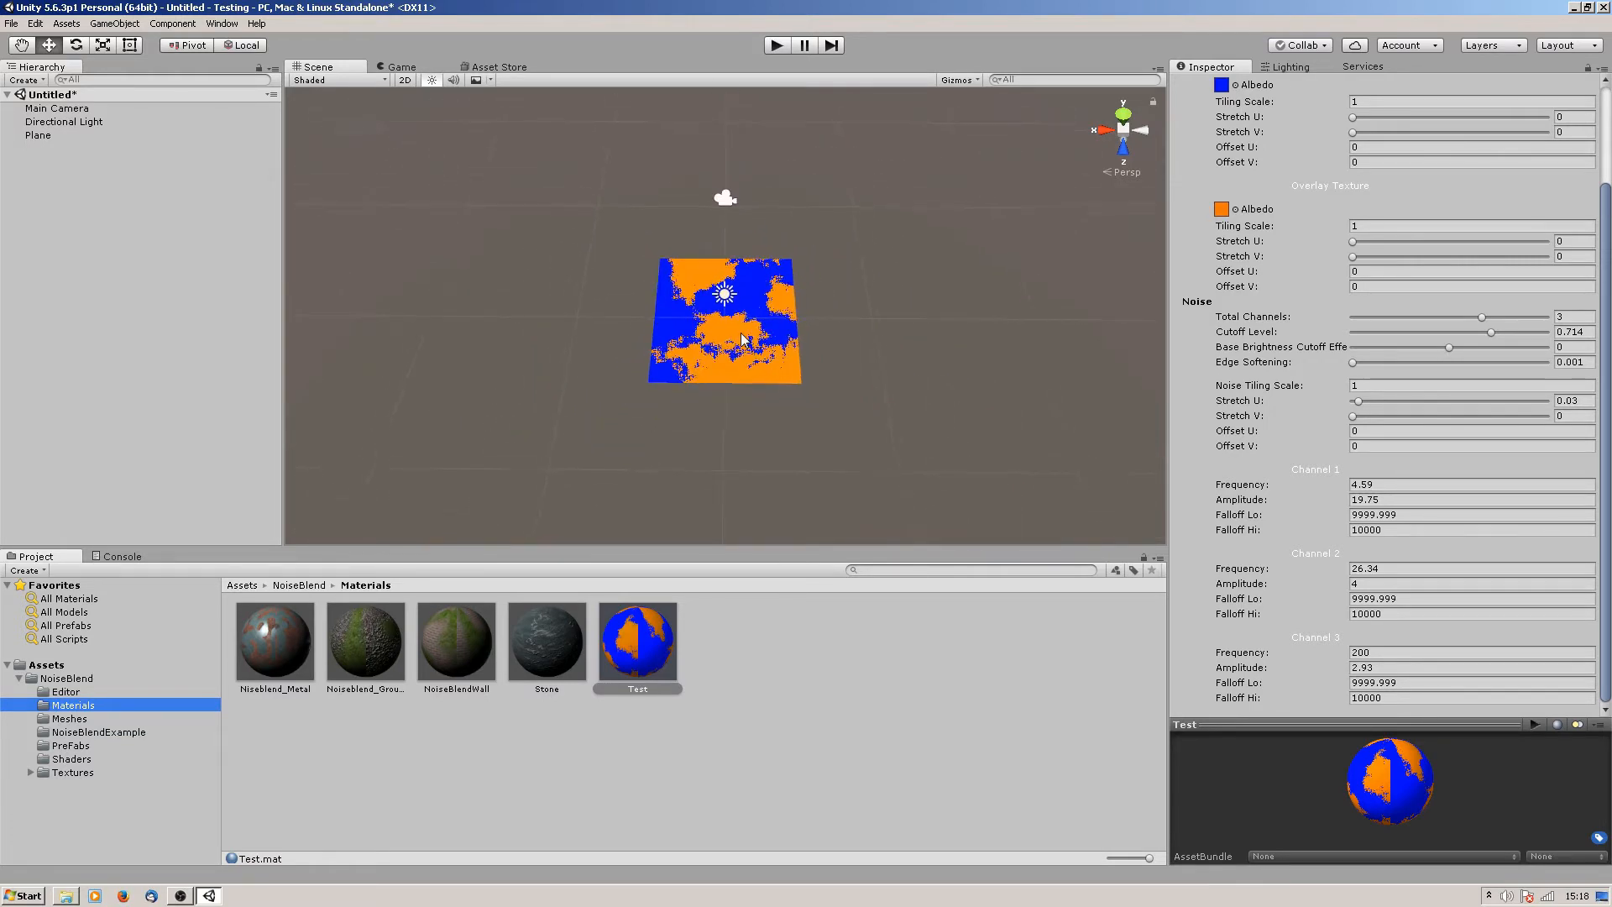
scroll(742, 342, "down", 5)
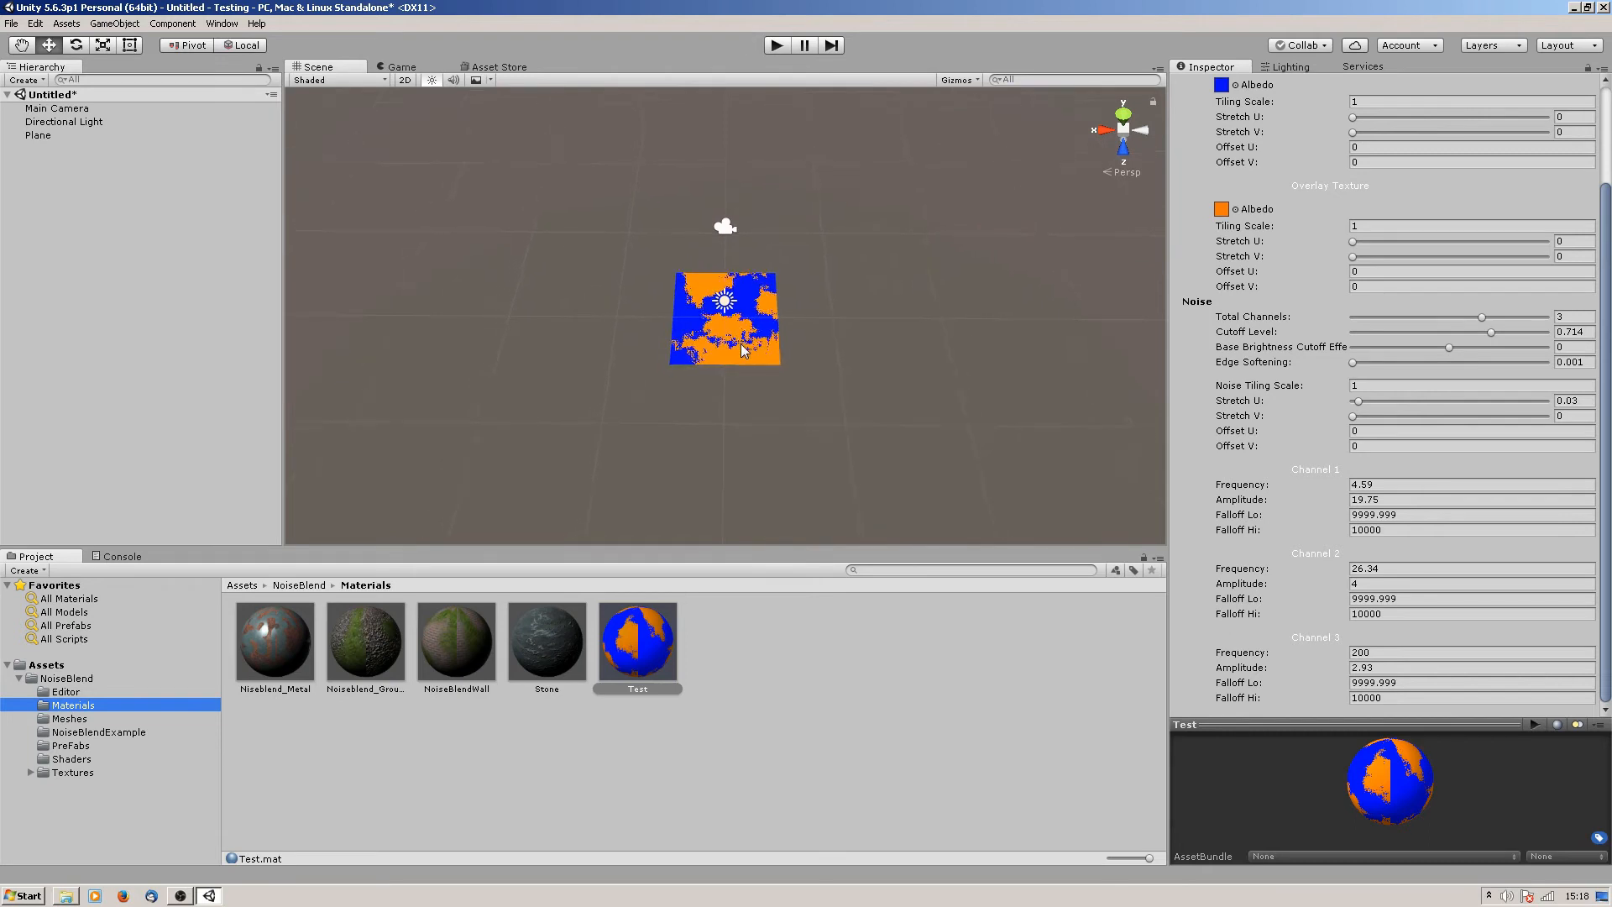
scroll(739, 345, "down", 3)
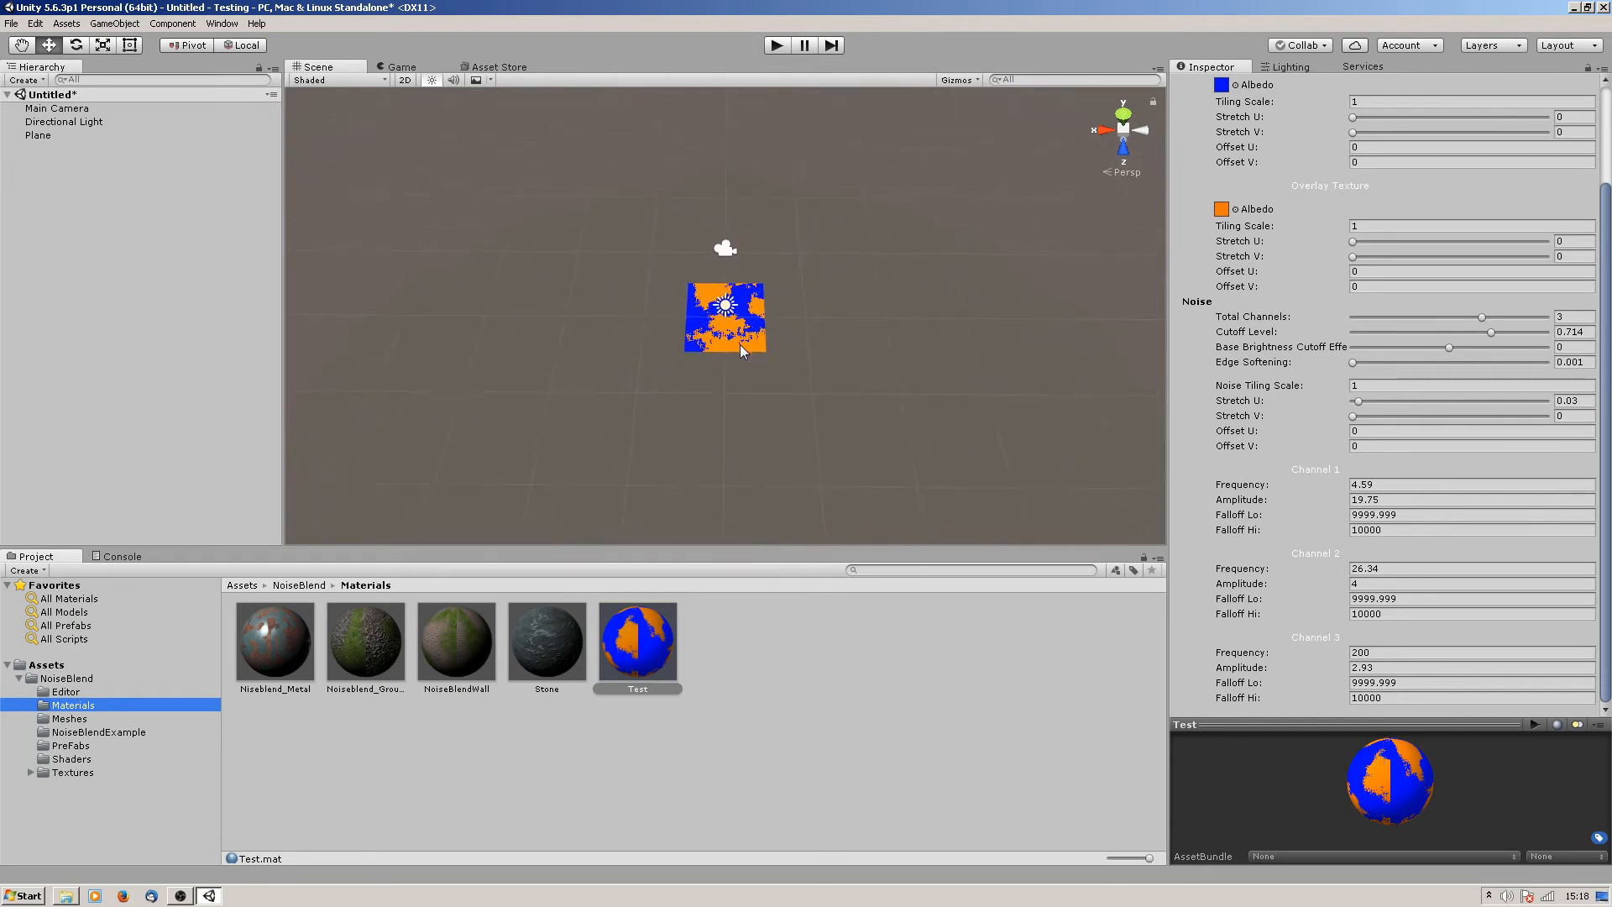
scroll(739, 345, "up", 4)
scroll(738, 345, "up", 8)
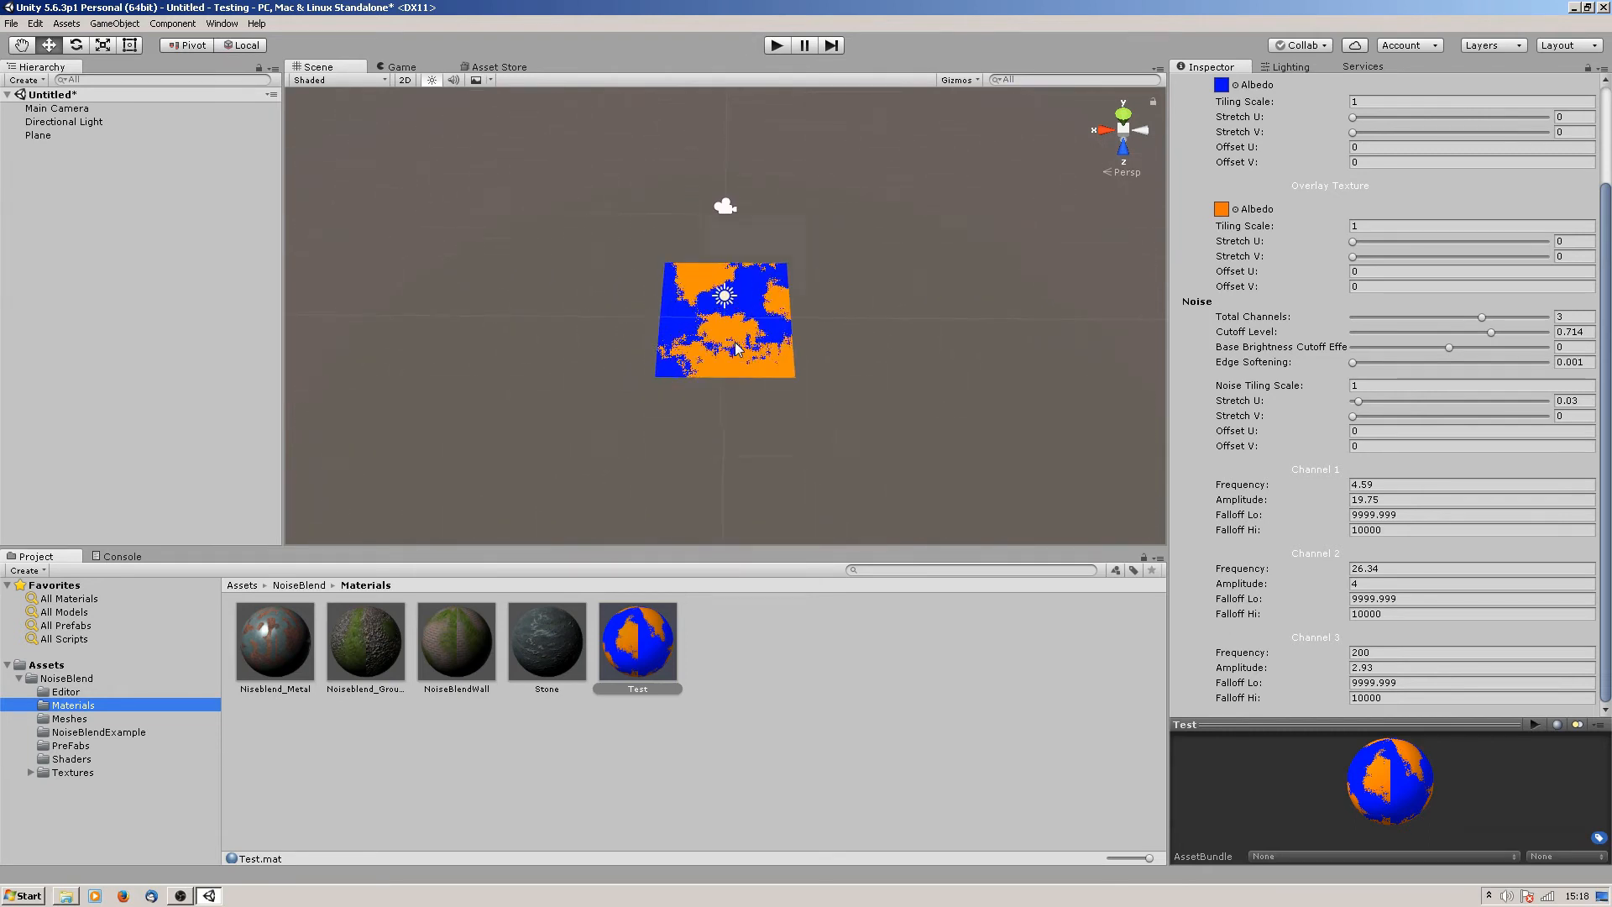
scroll(735, 344, "up", 4)
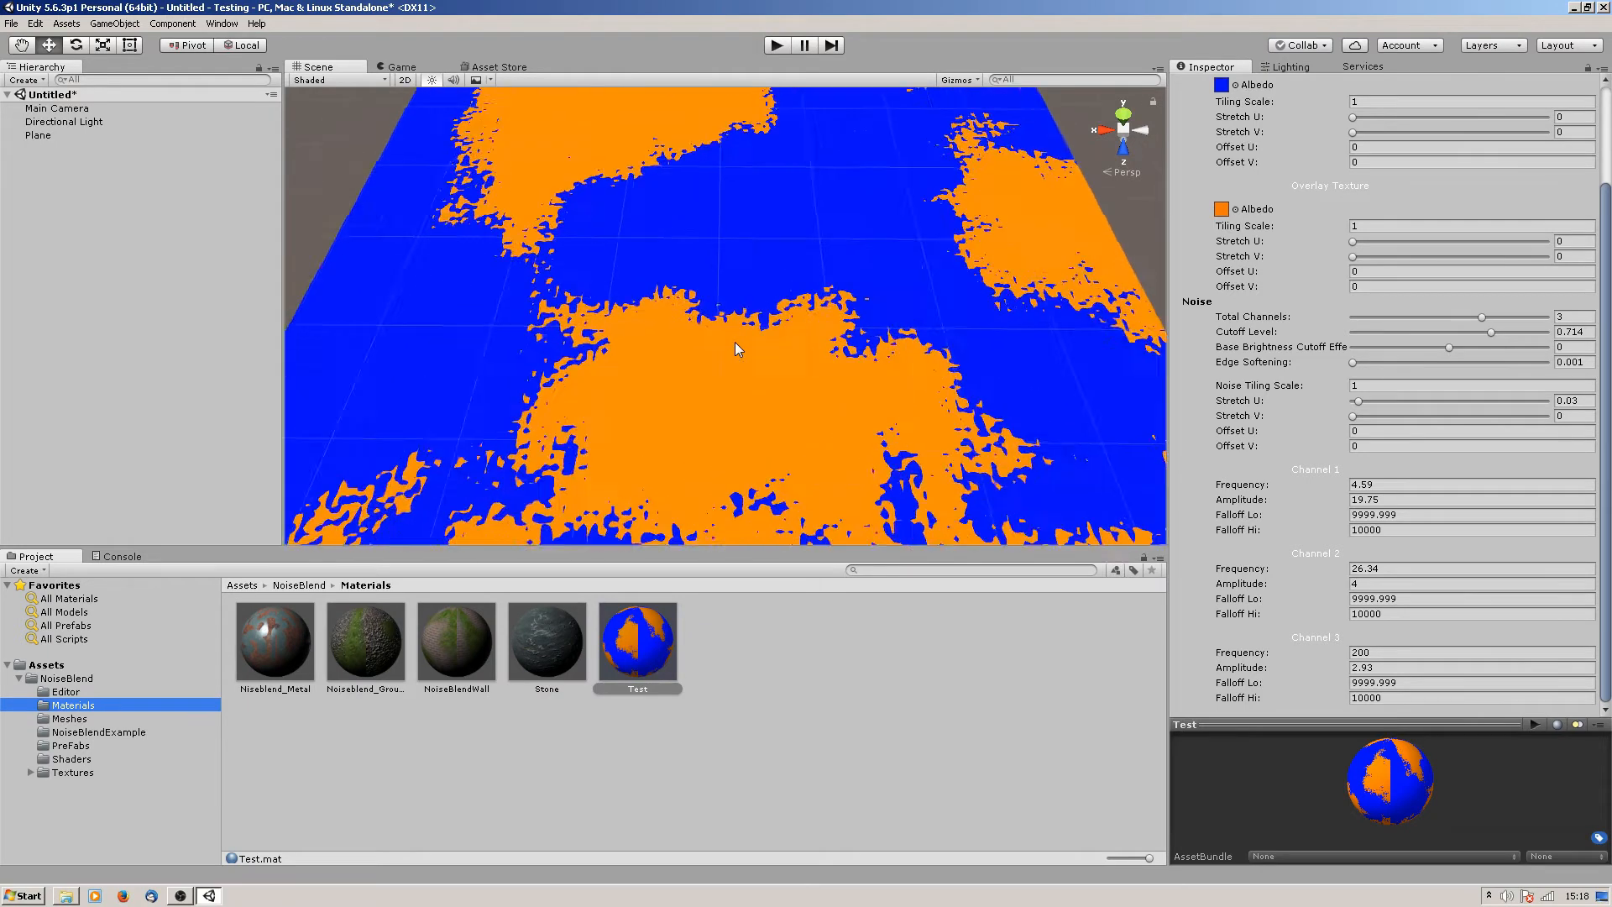
scroll(711, 340, "down", 4)
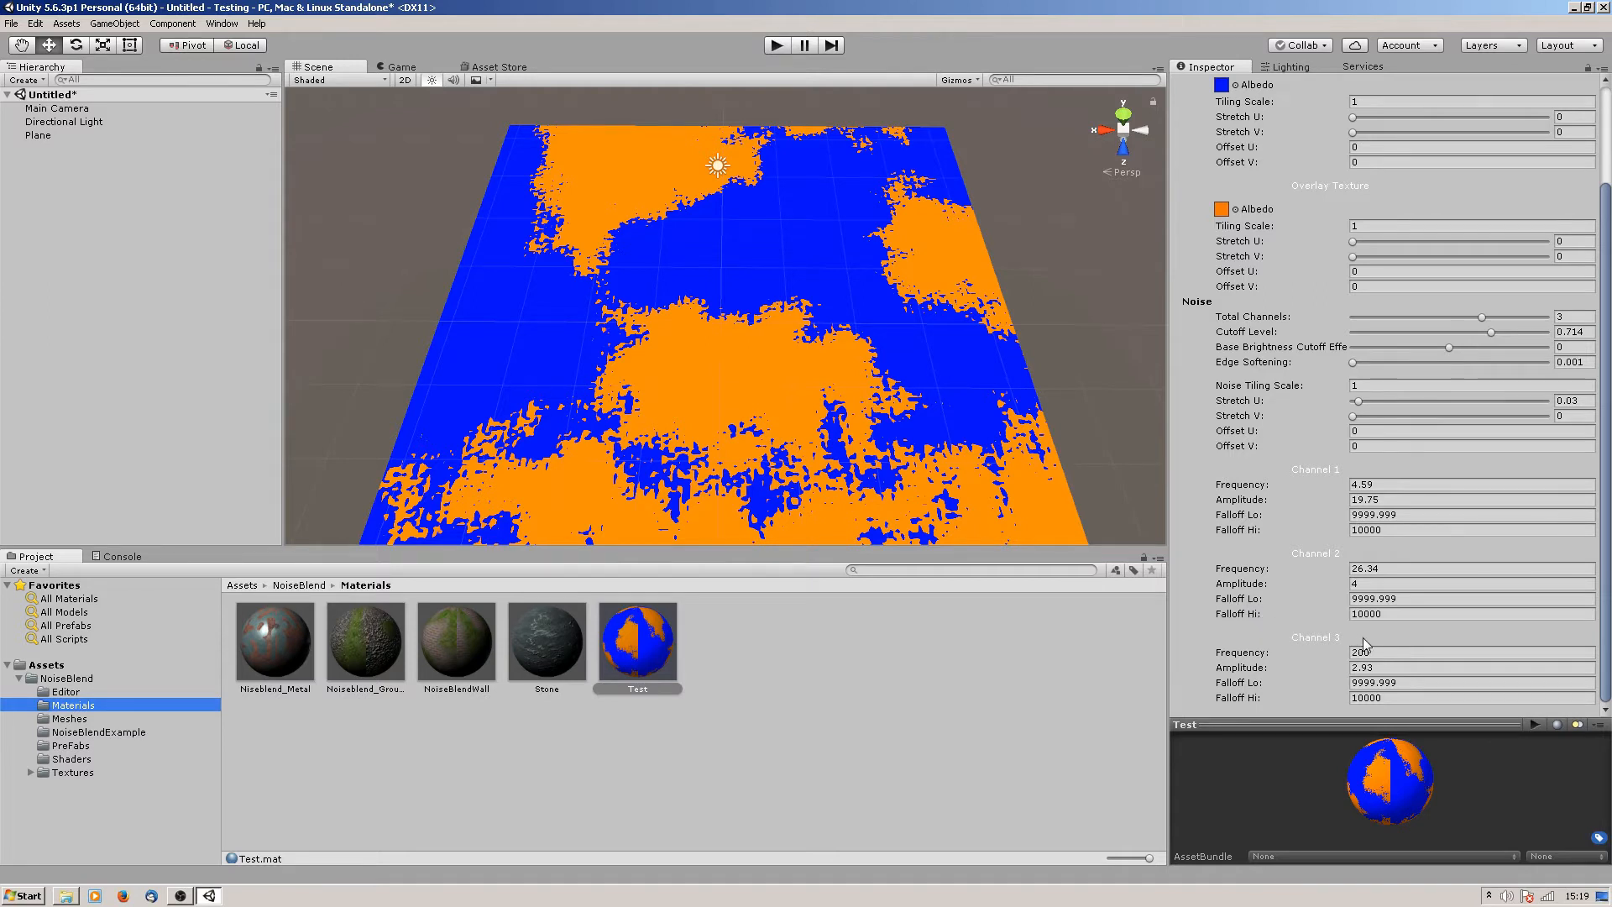
scroll(1365, 645, "up", 3)
scroll(1364, 644, "down", 3)
Step: Reduce the noise Total Channels to 2 and compare the plane's pattern at close and far distances
left_click_drag(1482, 319, 1434, 321)
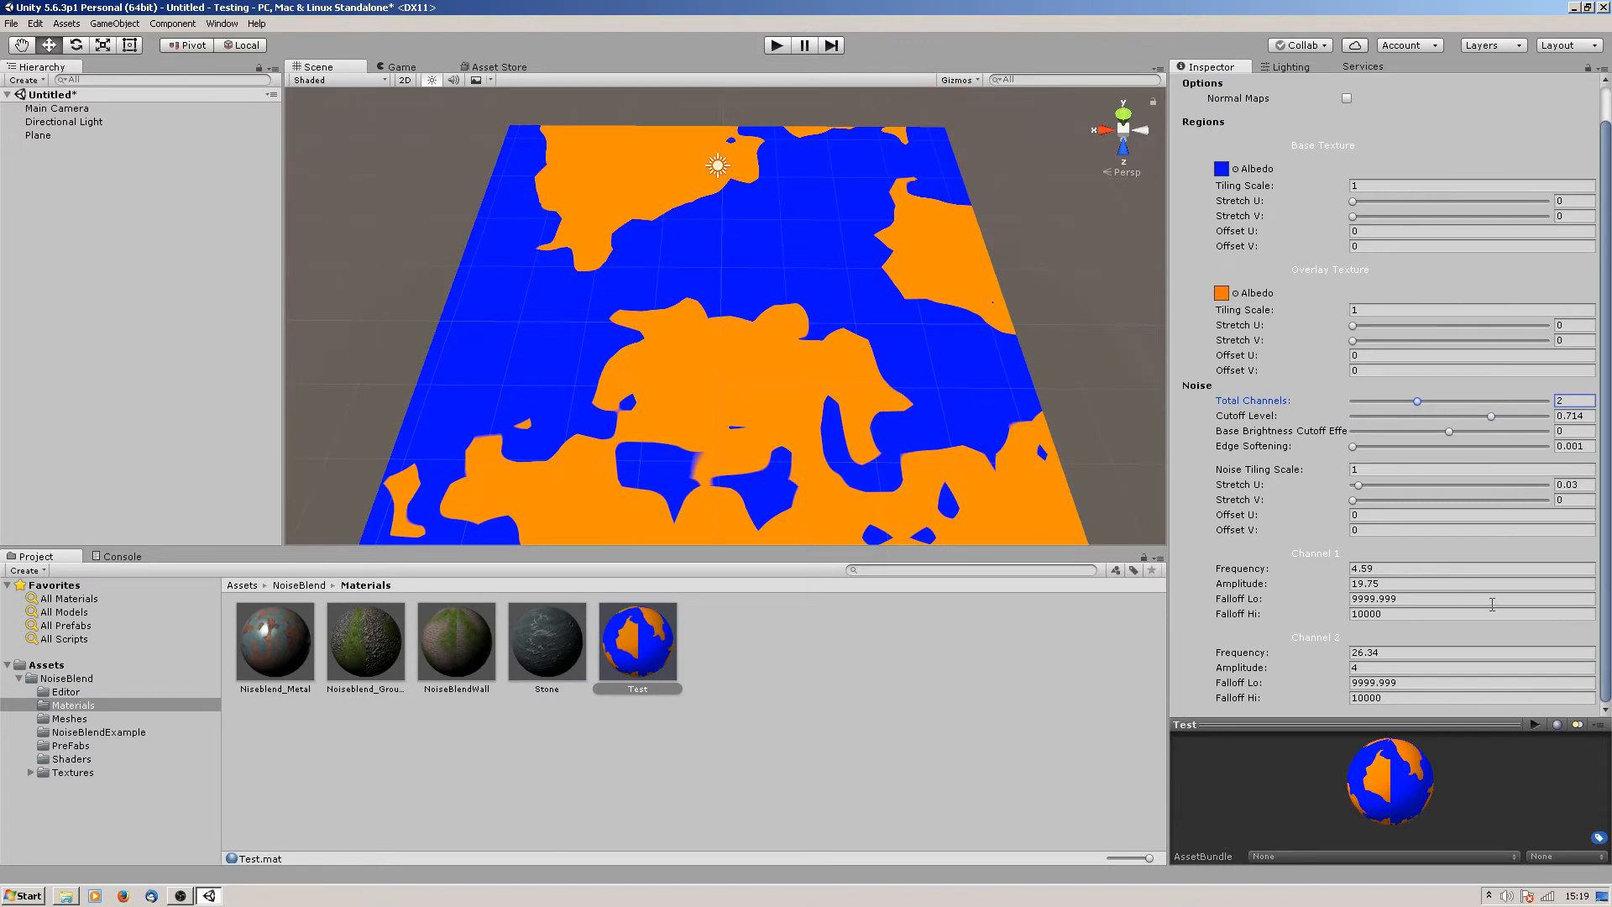
scroll(810, 392, "down", 8)
scroll(811, 392, "up", 2)
scroll(849, 335, "down", 6)
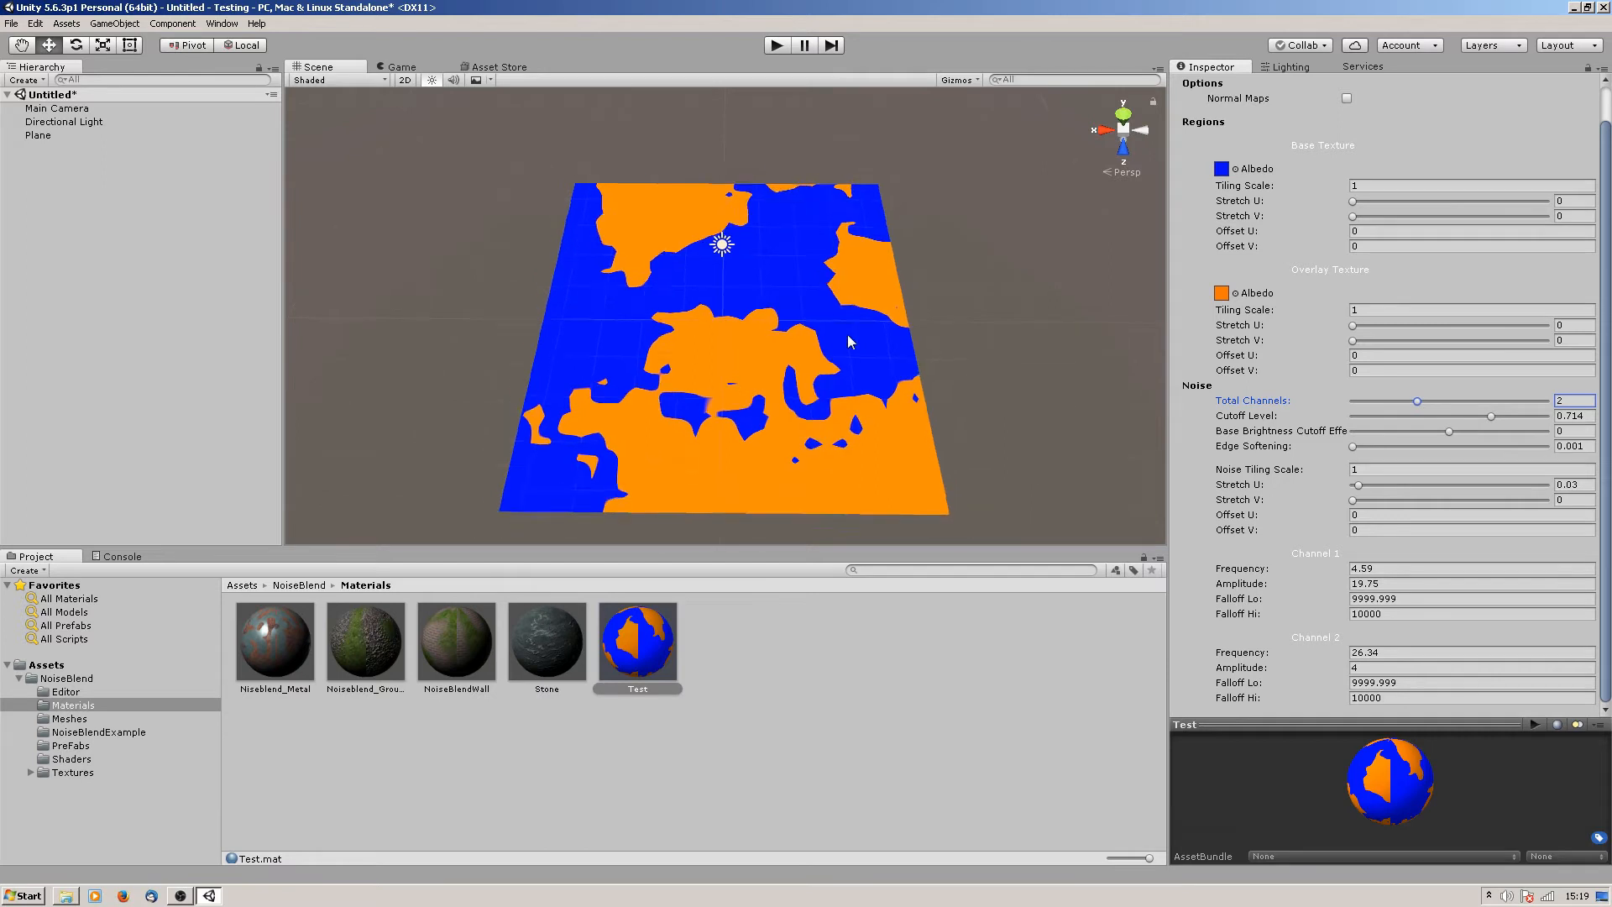
scroll(850, 359, "down", 8)
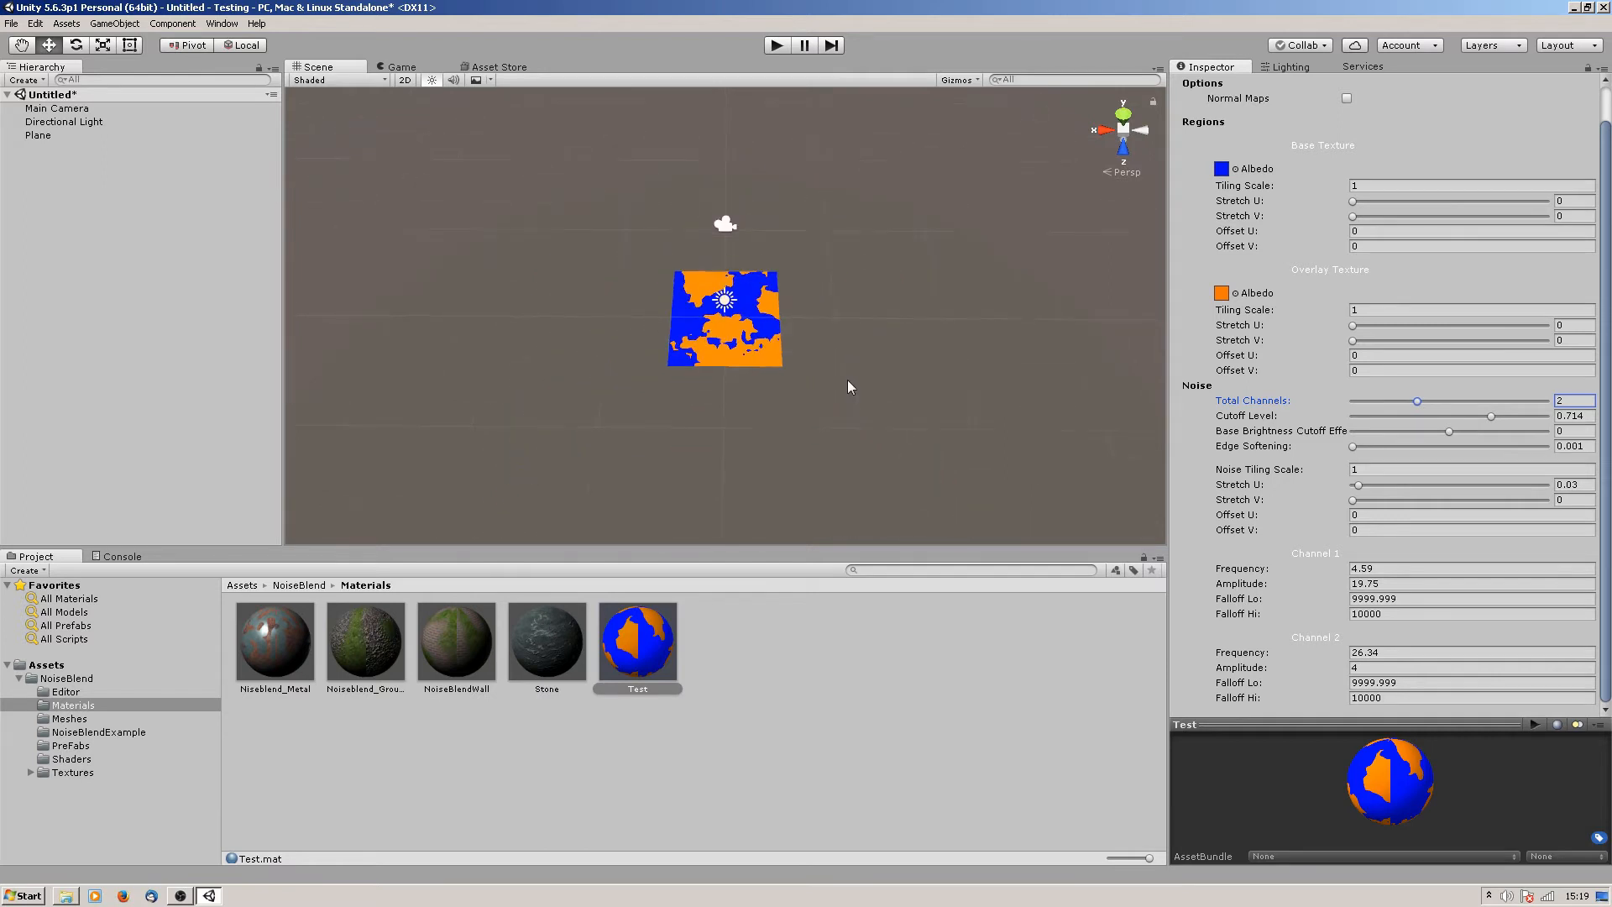
scroll(848, 386, "up", 3)
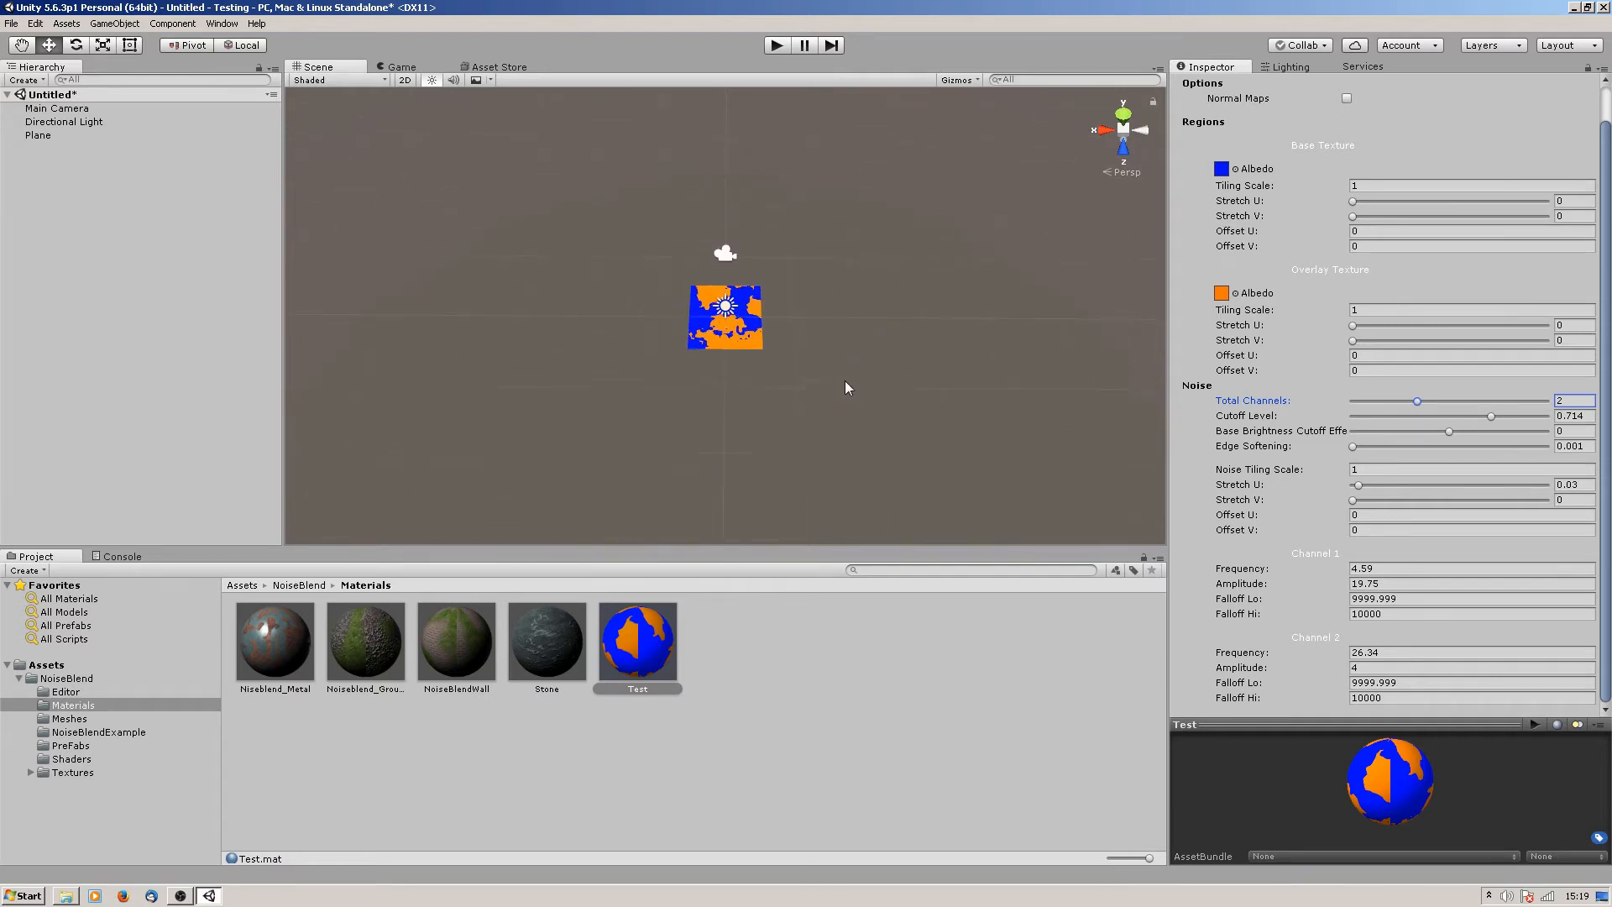
scroll(848, 391, "down", 3)
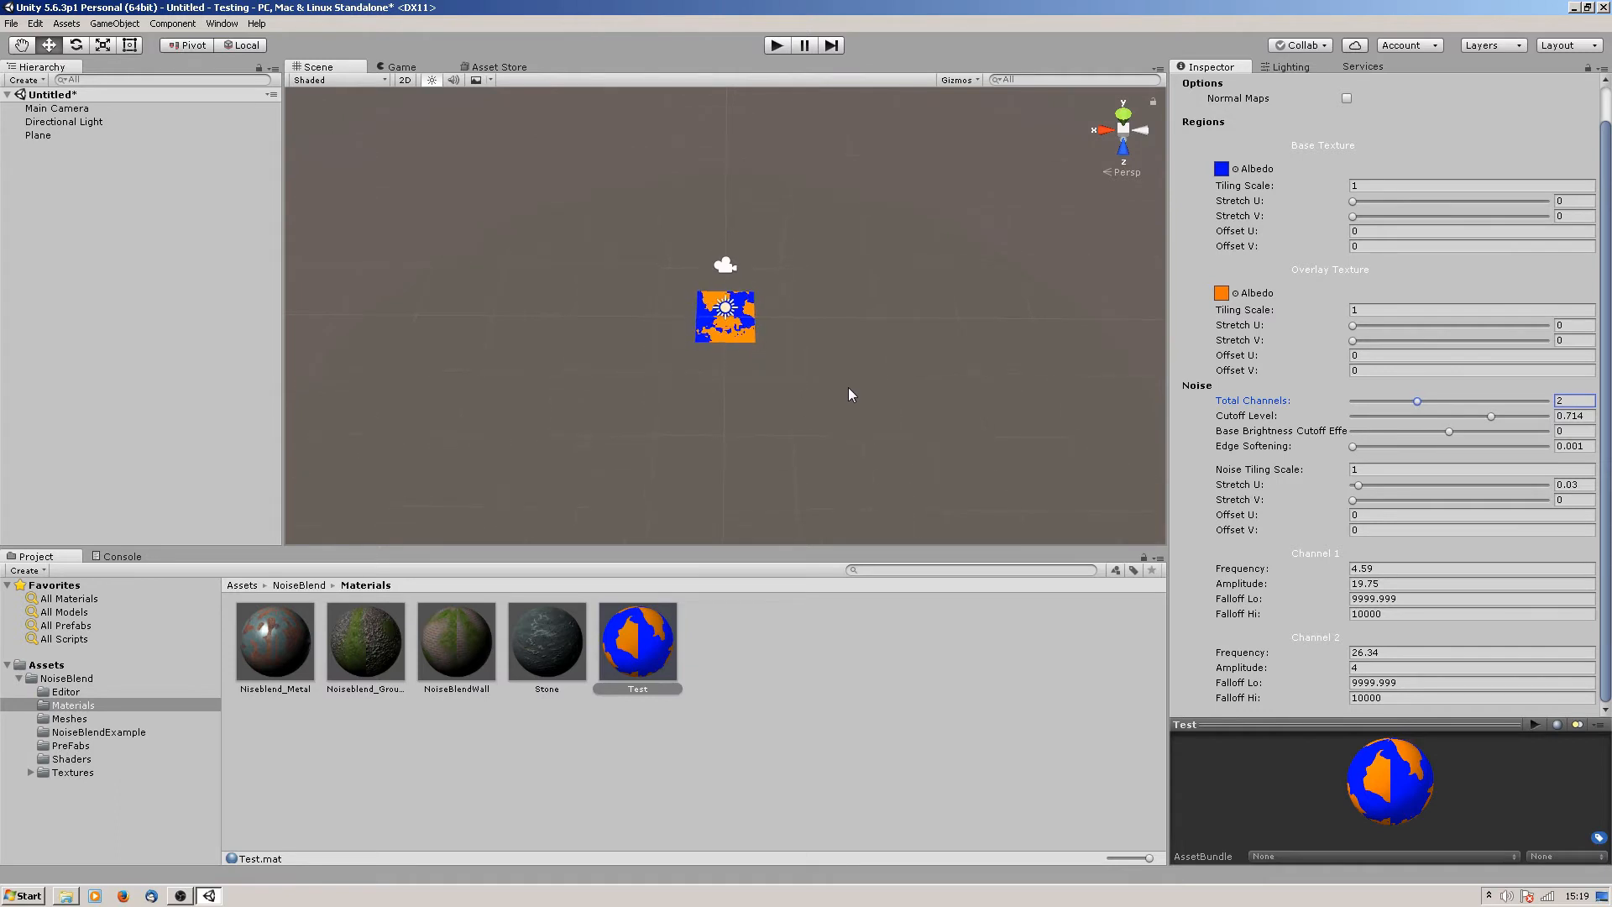
Step: Set Channel 2's Falloff Lo to 100 and its Falloff Hi to 188
left_click(1340, 697)
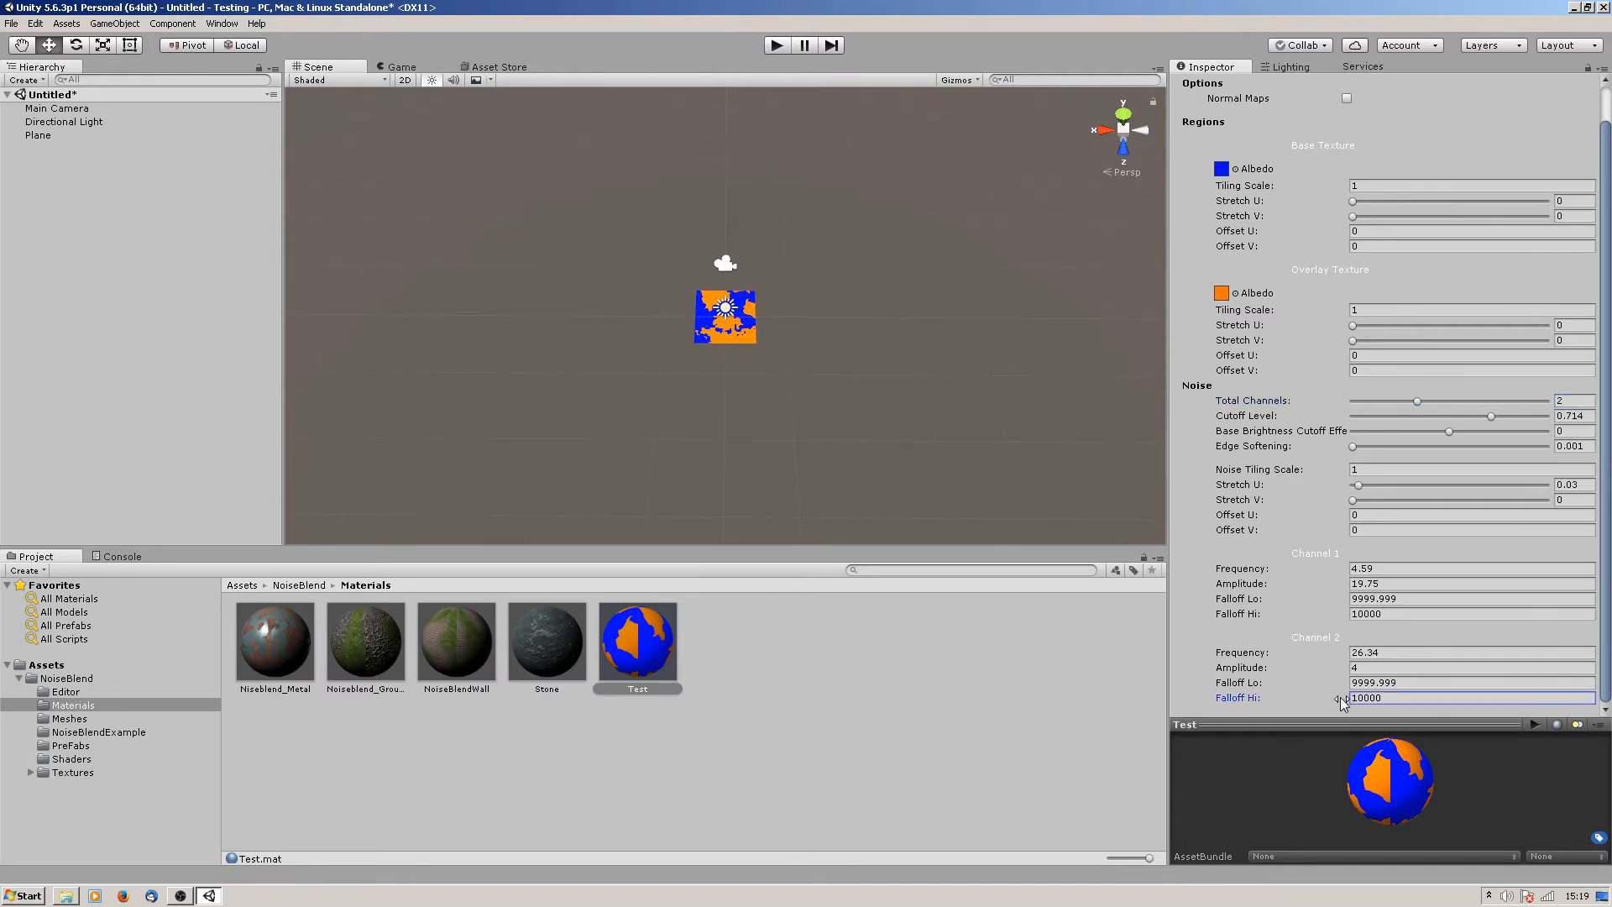
left_click(1344, 684)
left_click_drag(1343, 684, 1171, 708)
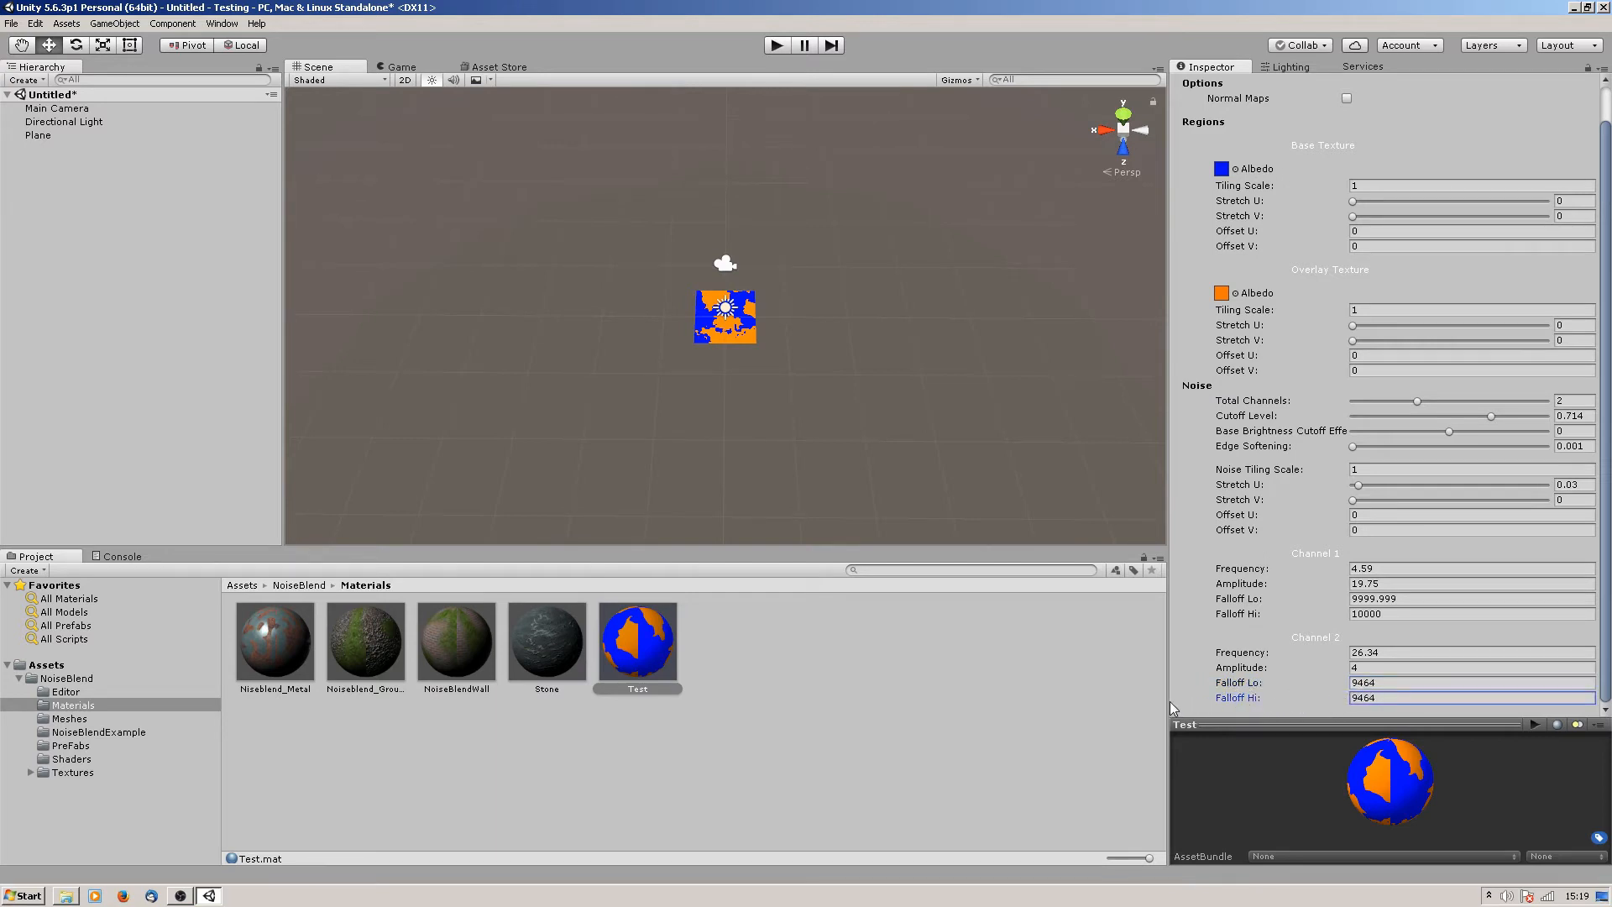
left_click(1375, 683)
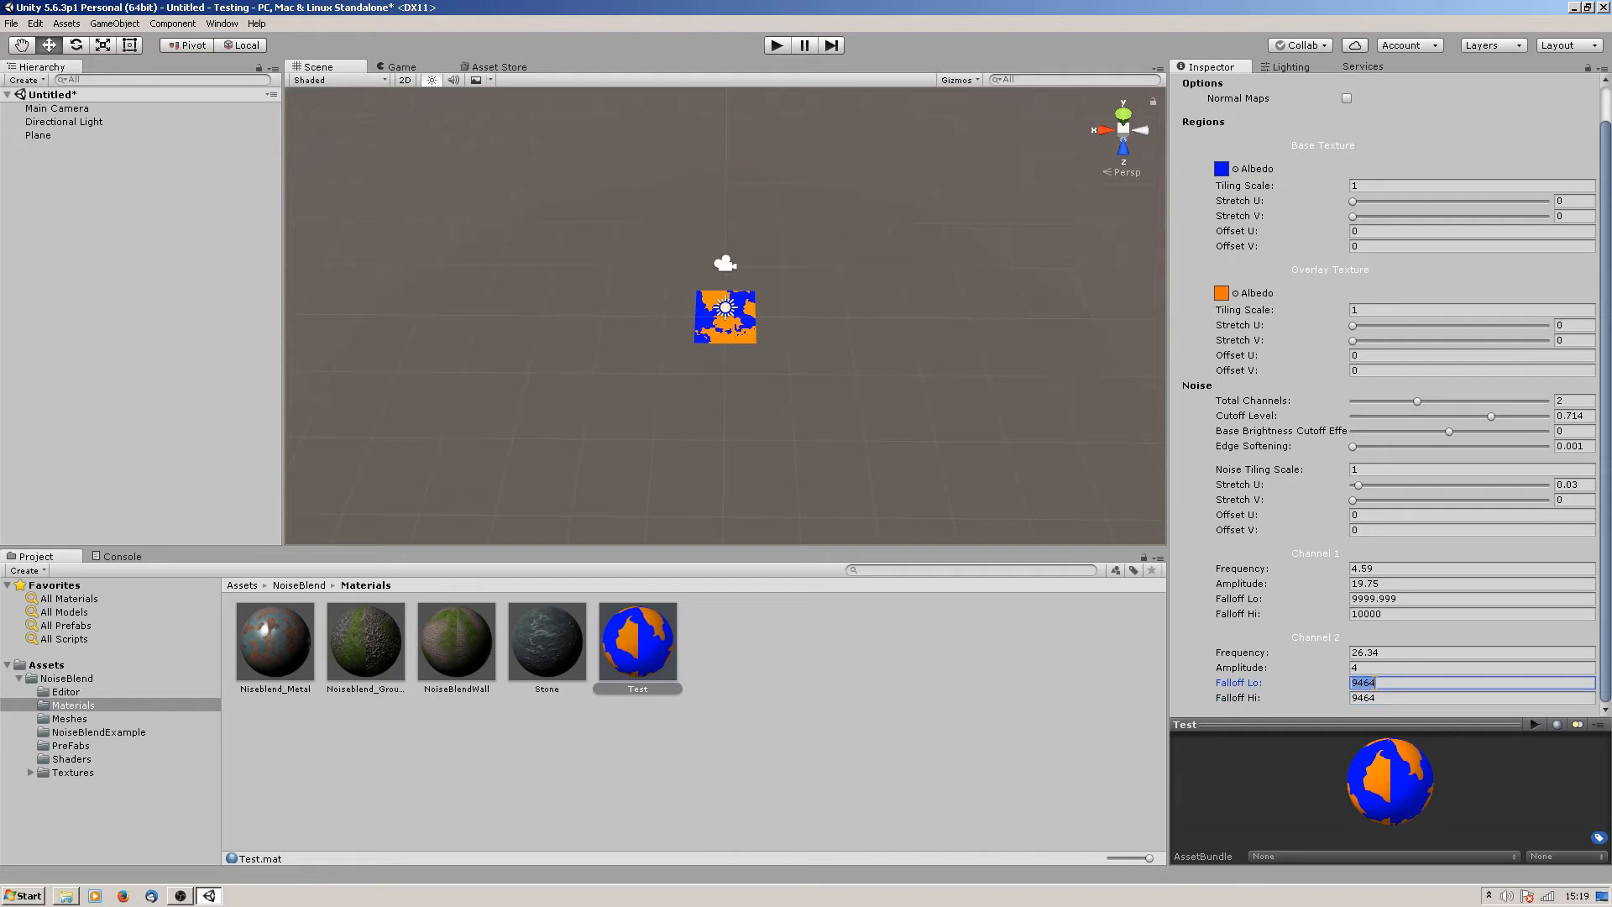
type("100")
left_click(1379, 697)
type("1")
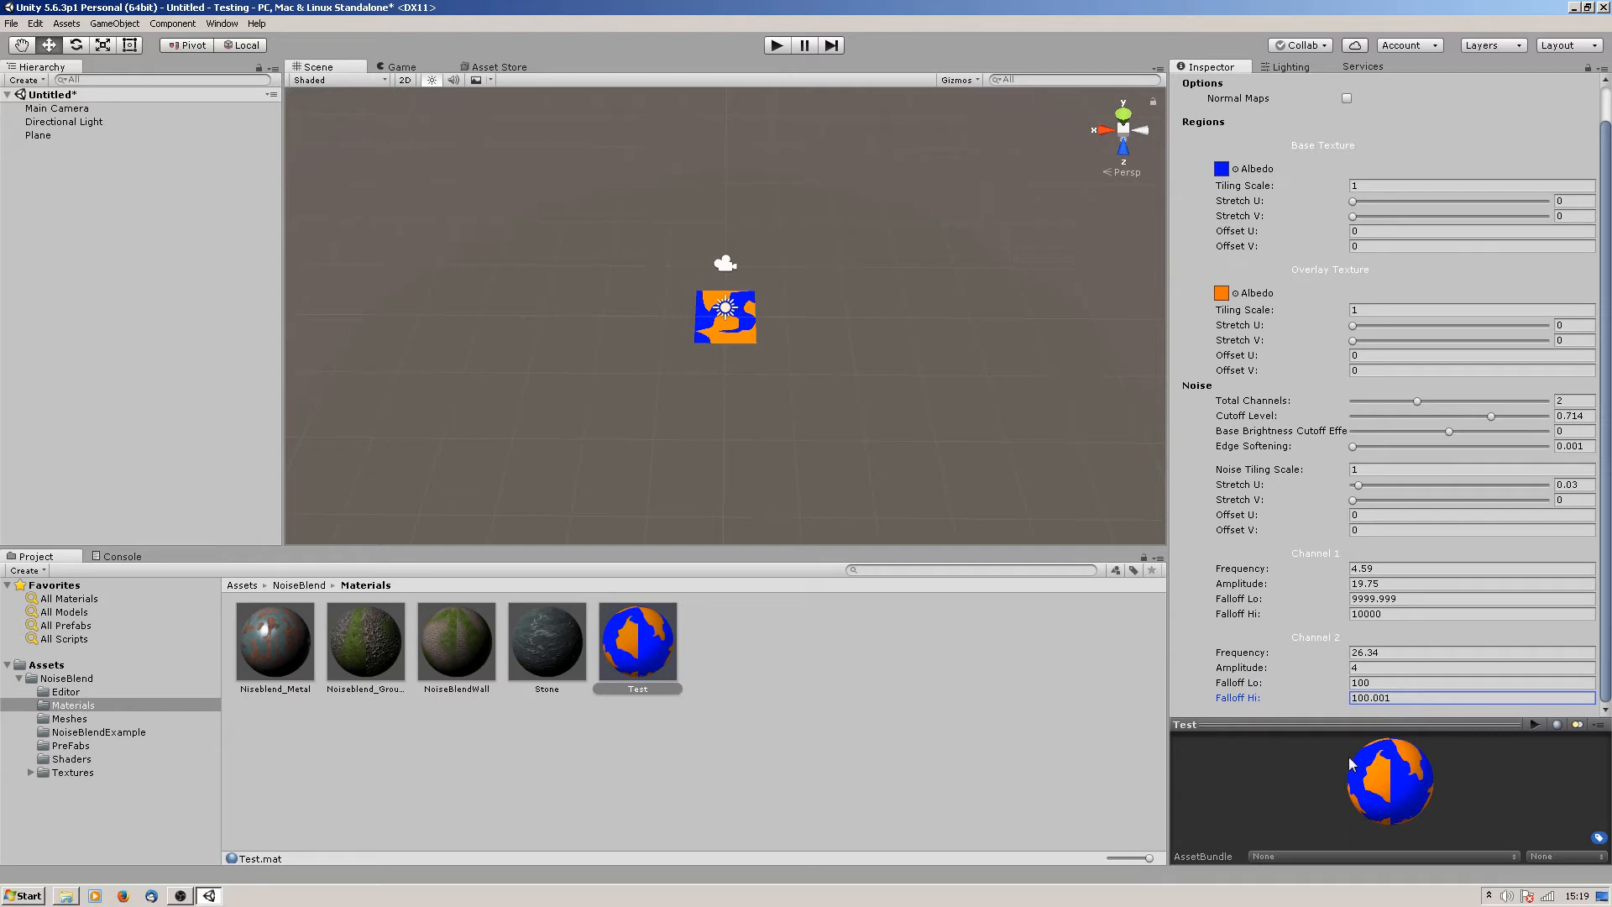
left_click_drag(1250, 699, 1278, 706)
Step: Examine how Channel 2's noise detail fades on the plane as the camera distance changes
scroll(960, 465, "up", 2)
scroll(830, 424, "up", 2)
scroll(826, 417, "down", 3)
scroll(827, 420, "down", 3)
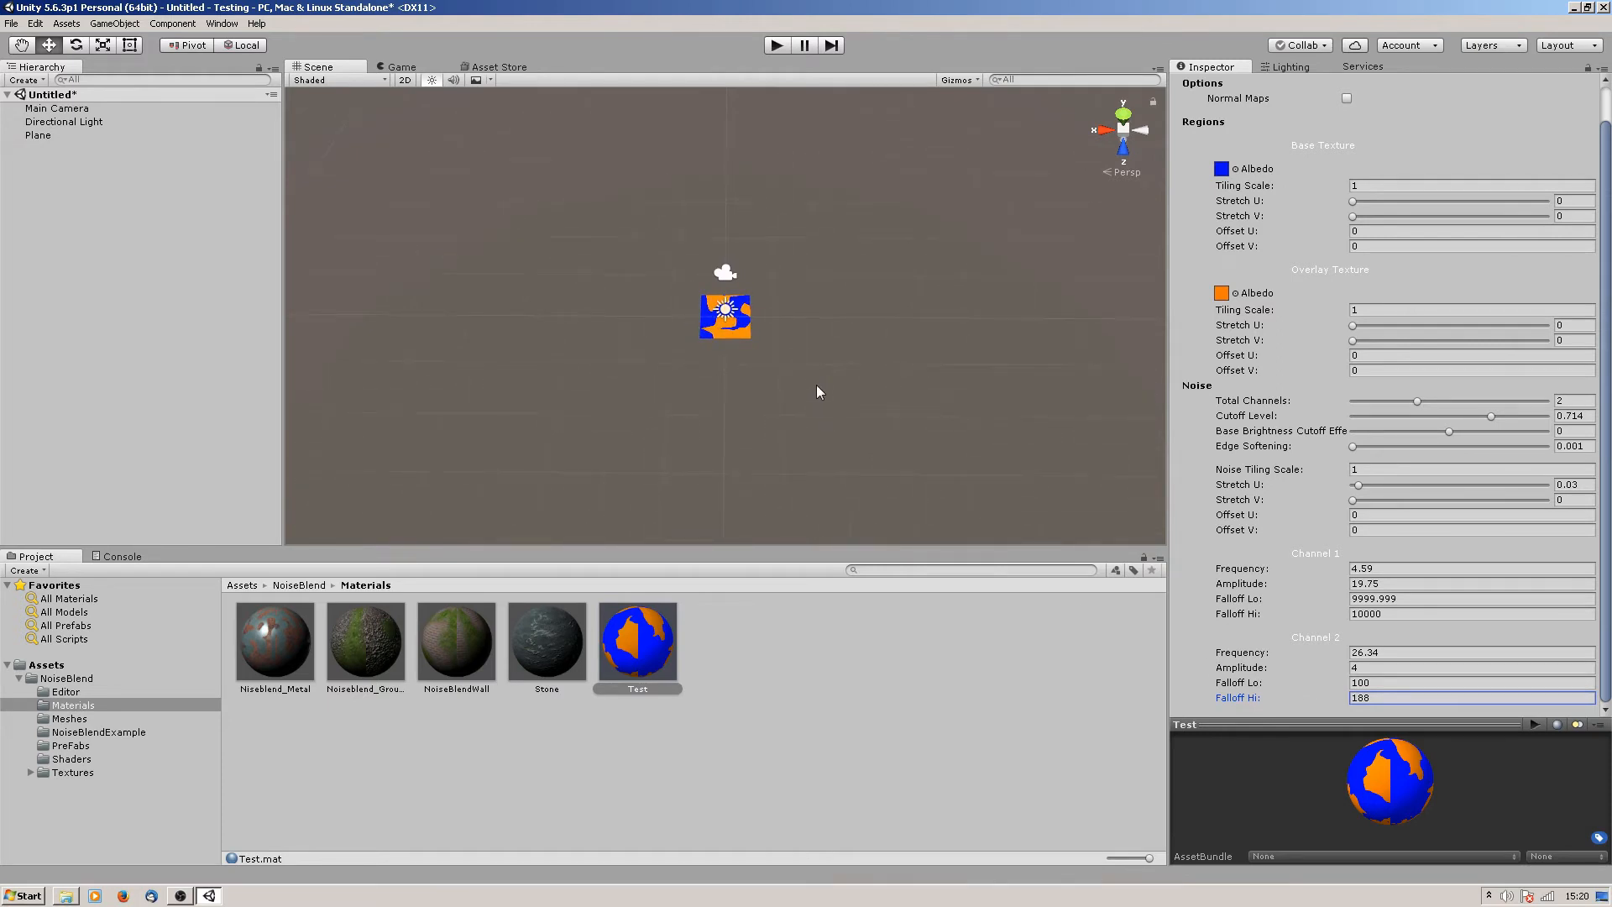
scroll(823, 412, "up", 5)
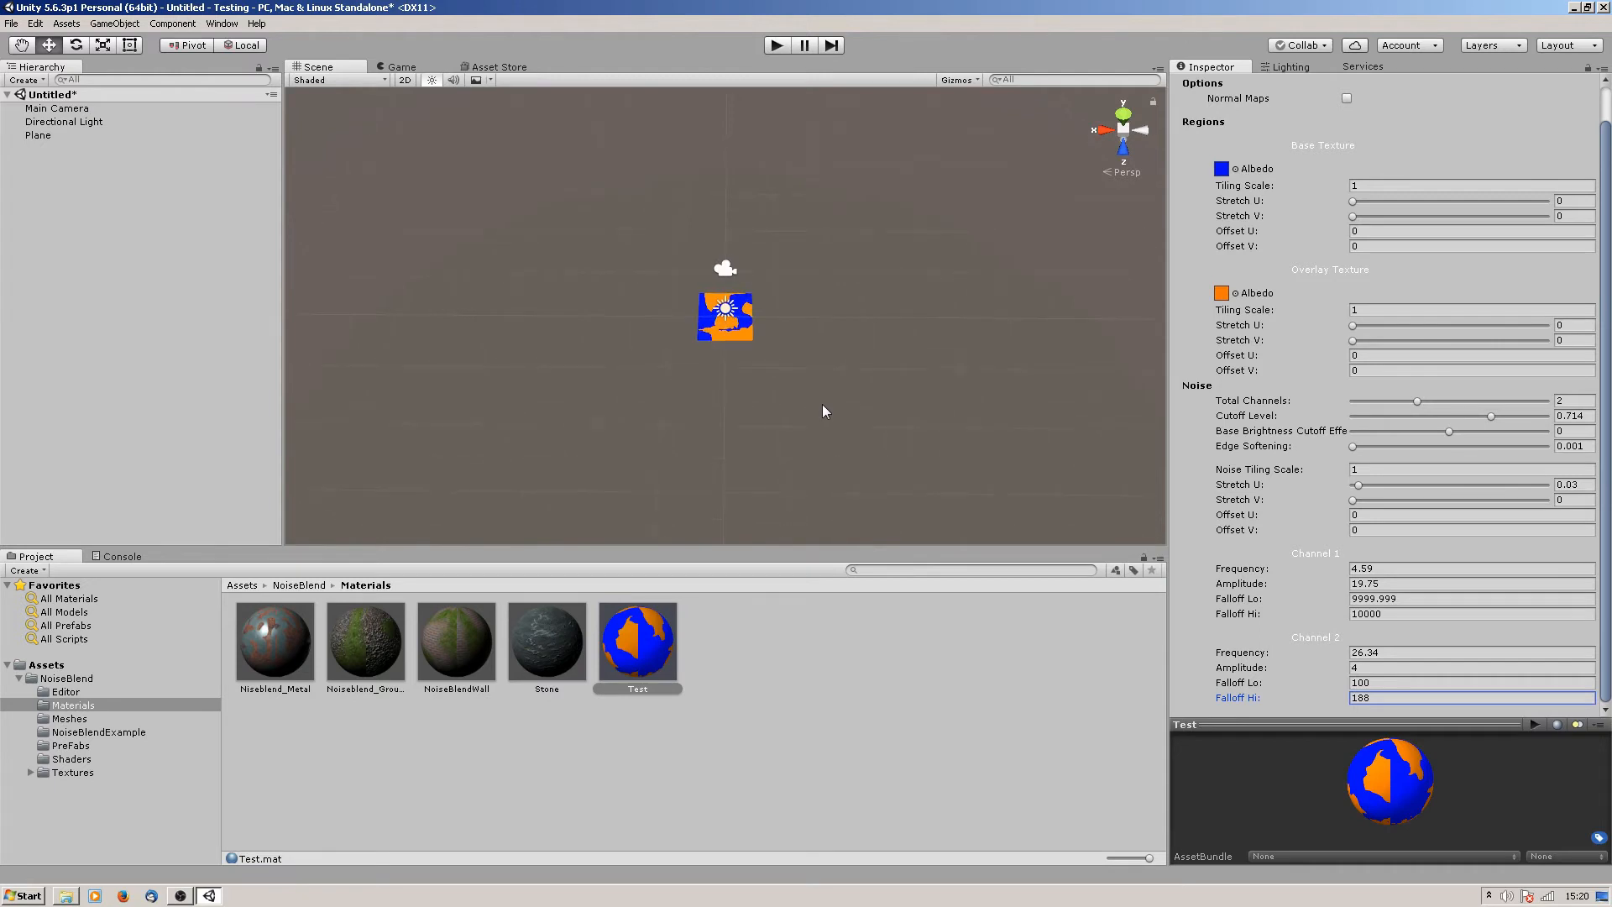
scroll(830, 427, "up", 2)
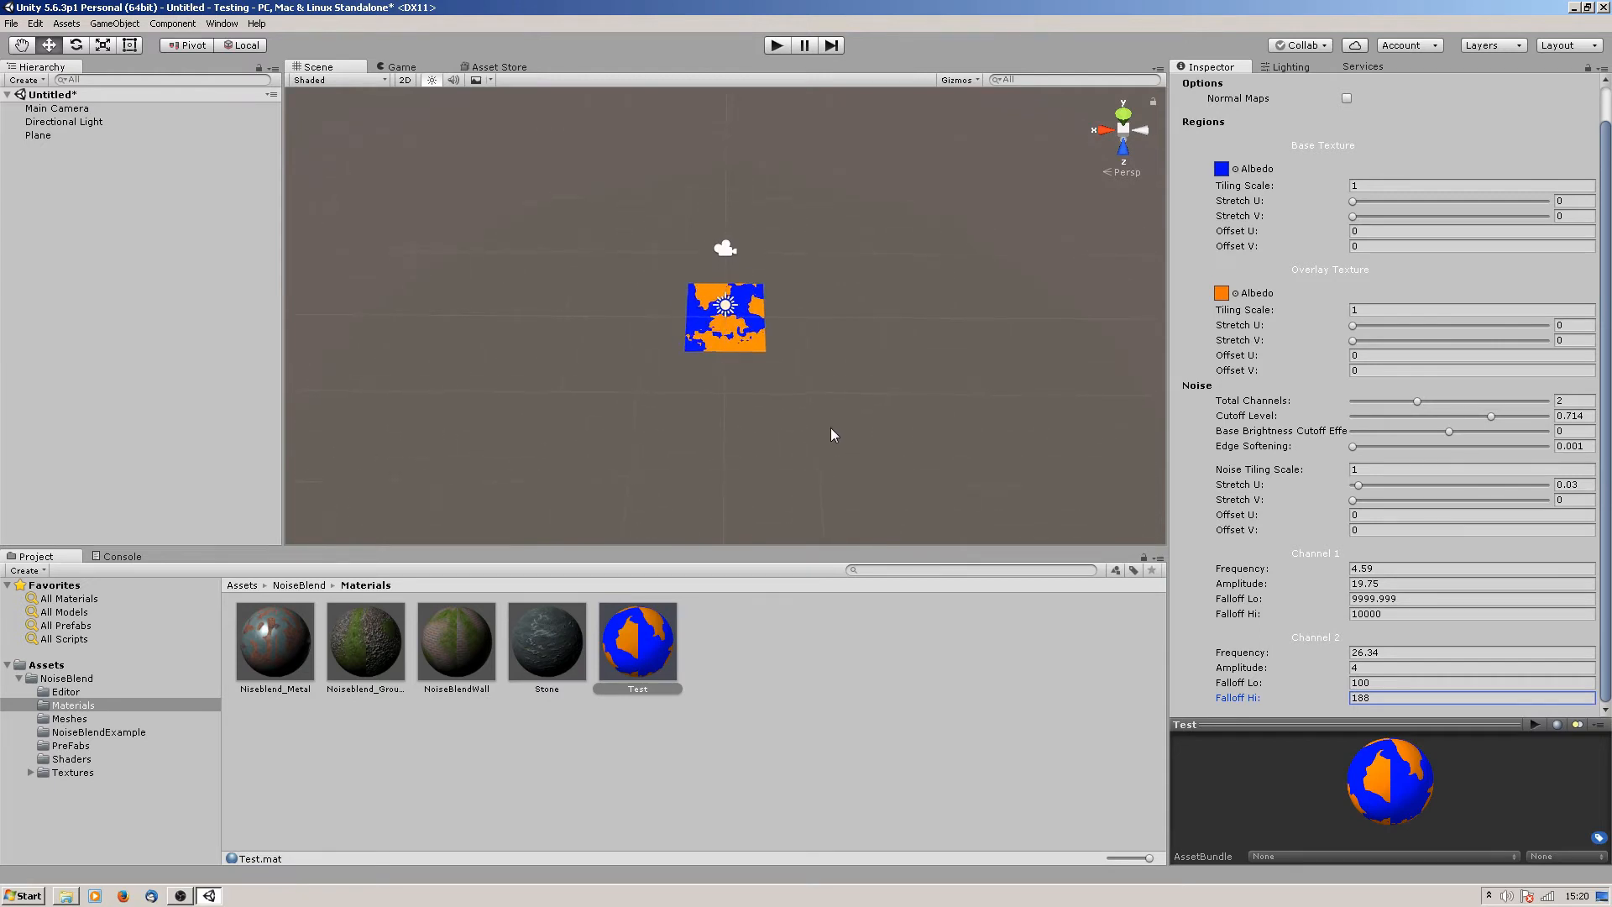
scroll(831, 427, "down", 4)
scroll(832, 434, "down", 1)
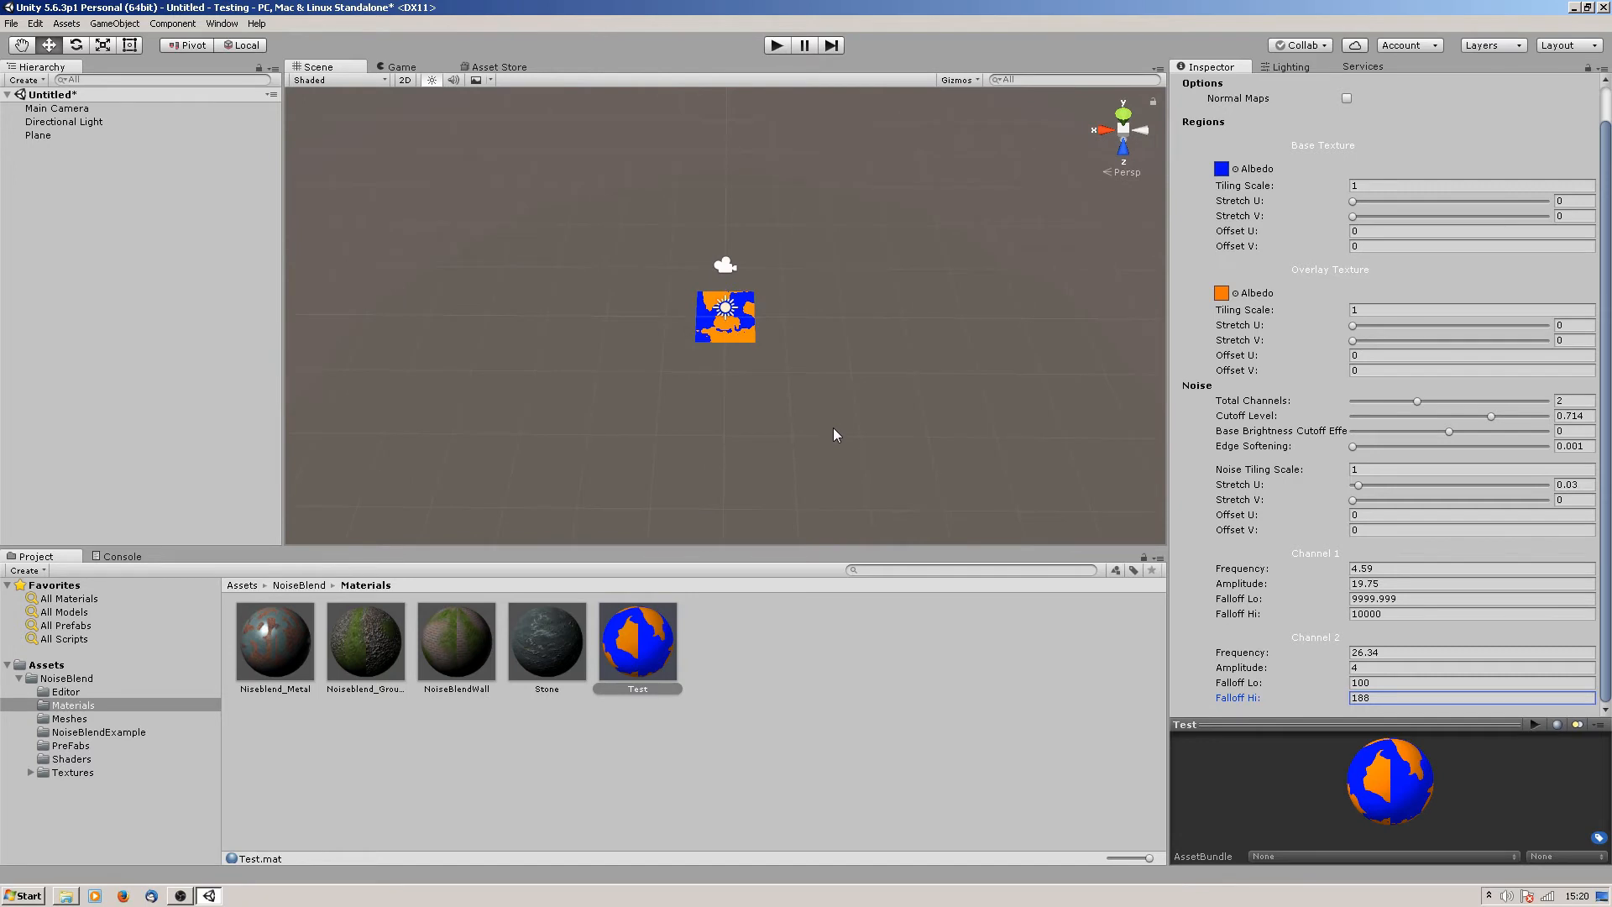
Step: Raise Total Channels to 3 and give Channel 3 a Falloff Lo of 50 and a Falloff Hi of 100
left_click_drag(1414, 403, 1479, 401)
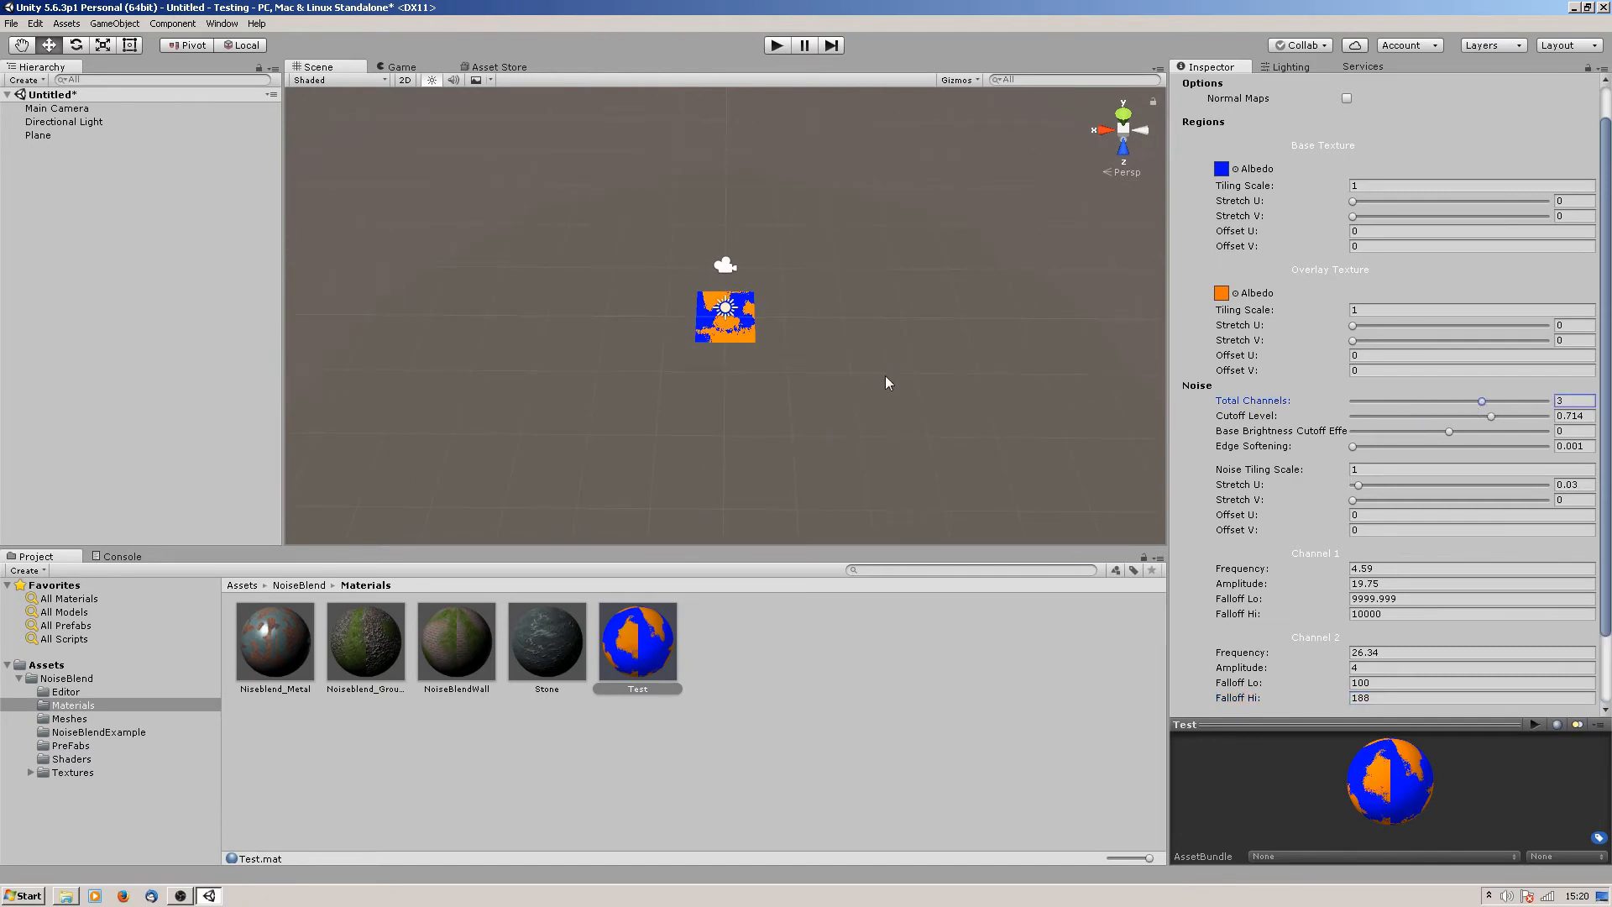
scroll(1234, 538, "down", 3)
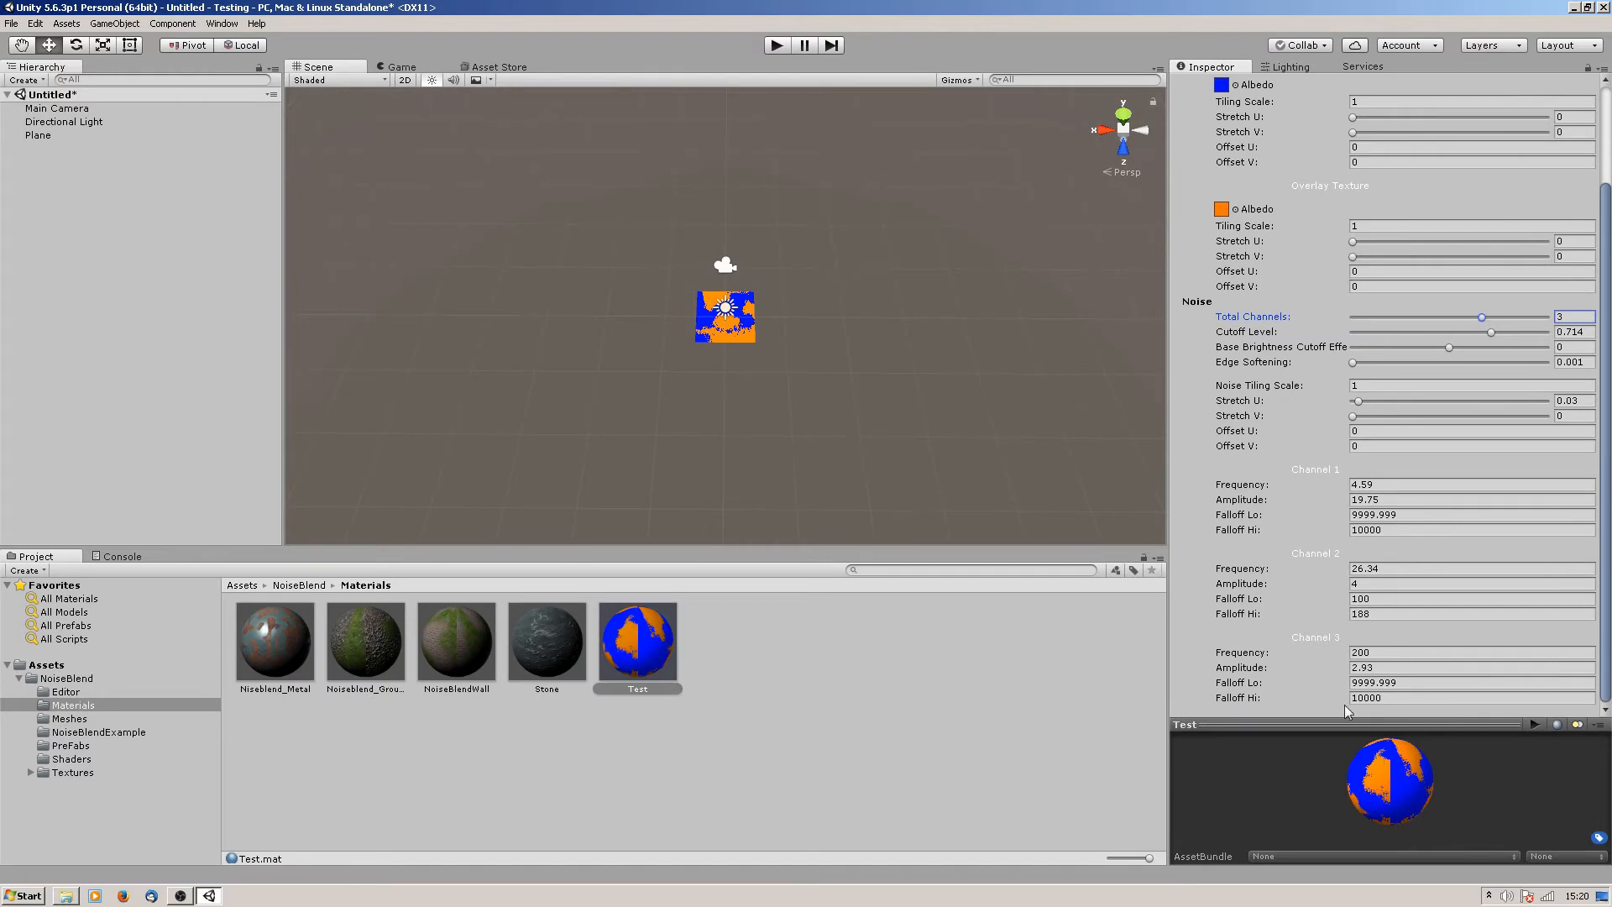
left_click(1383, 681)
type("100")
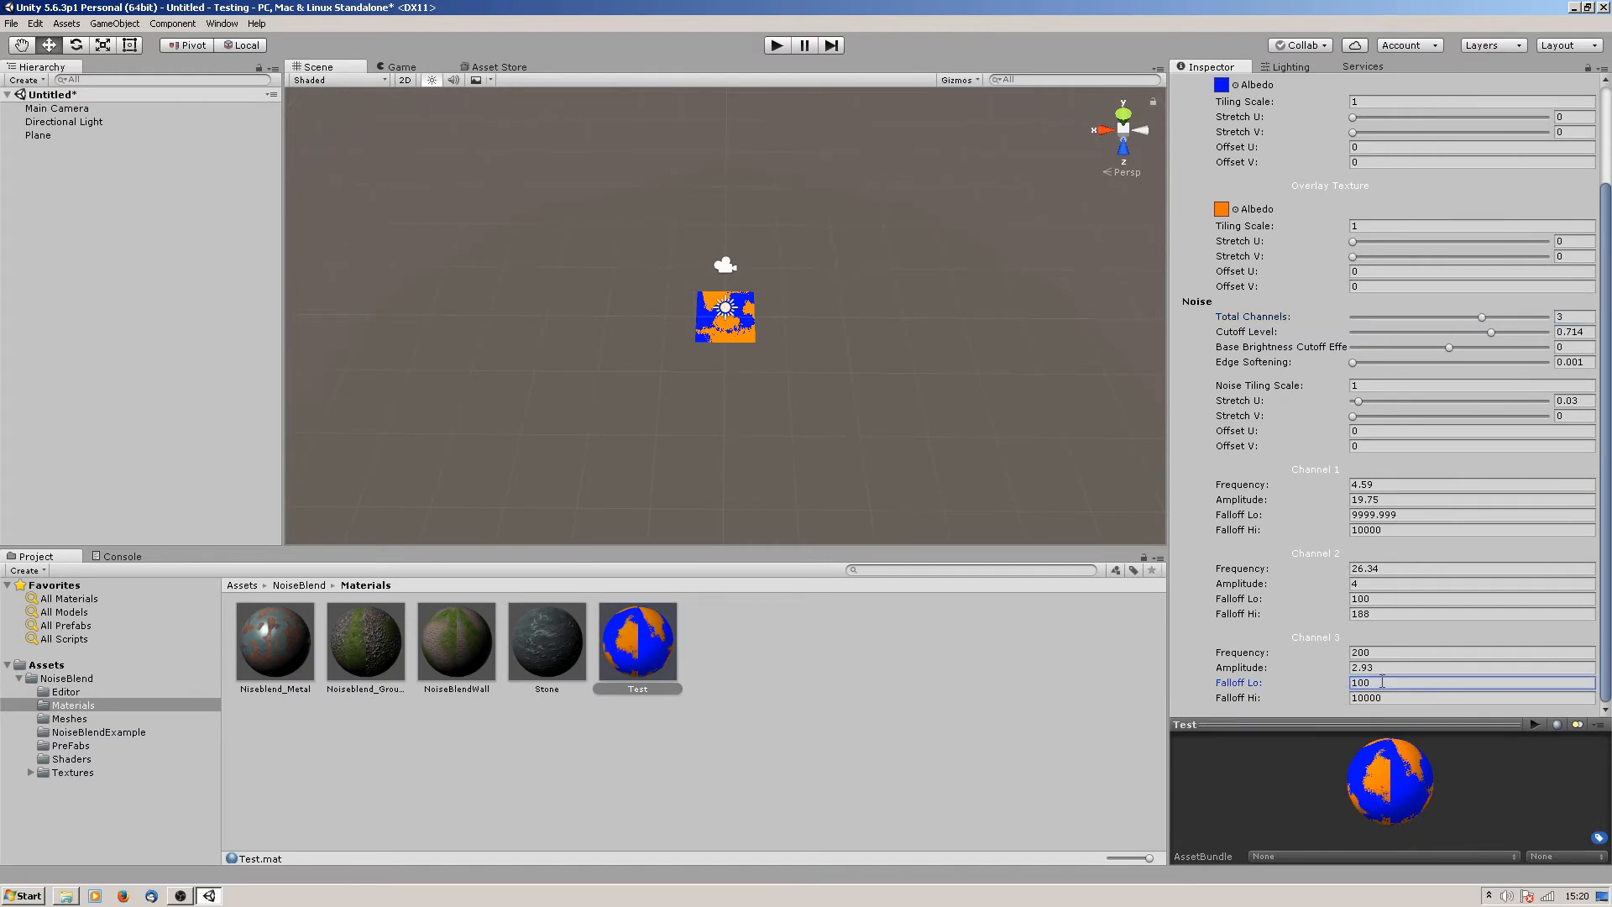
double_click(1377, 683)
type("50")
left_click(1368, 698)
type("10")
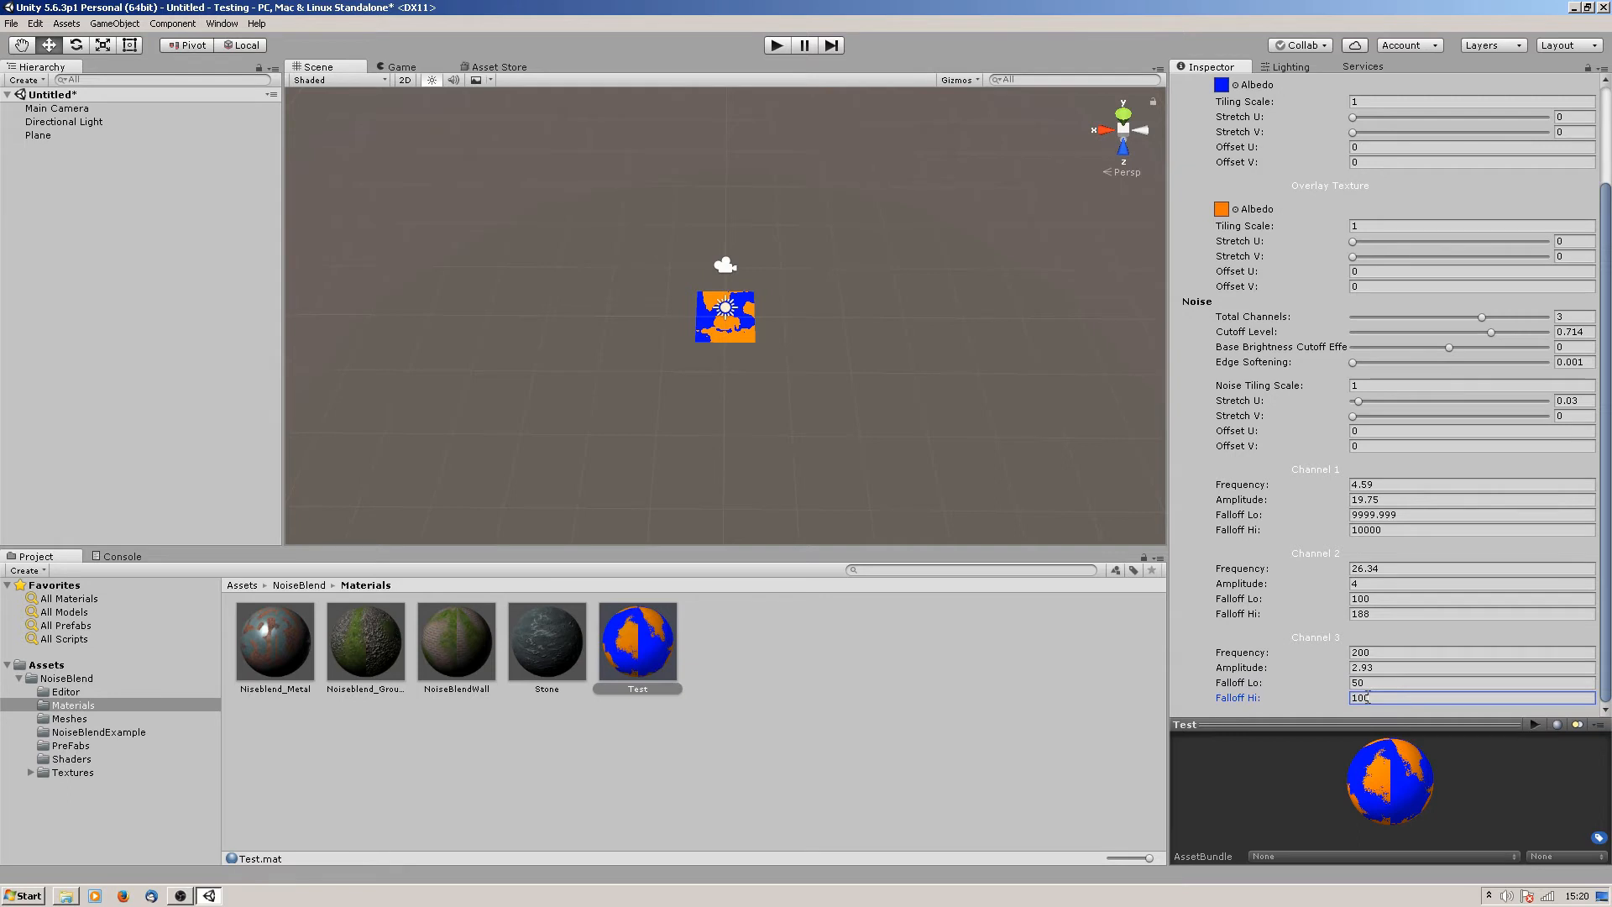
Step: Adjust Channel 3's falloff to a Falloff Hi of 55 and a Falloff Lo of 26.2
scroll(828, 385, "up", 3)
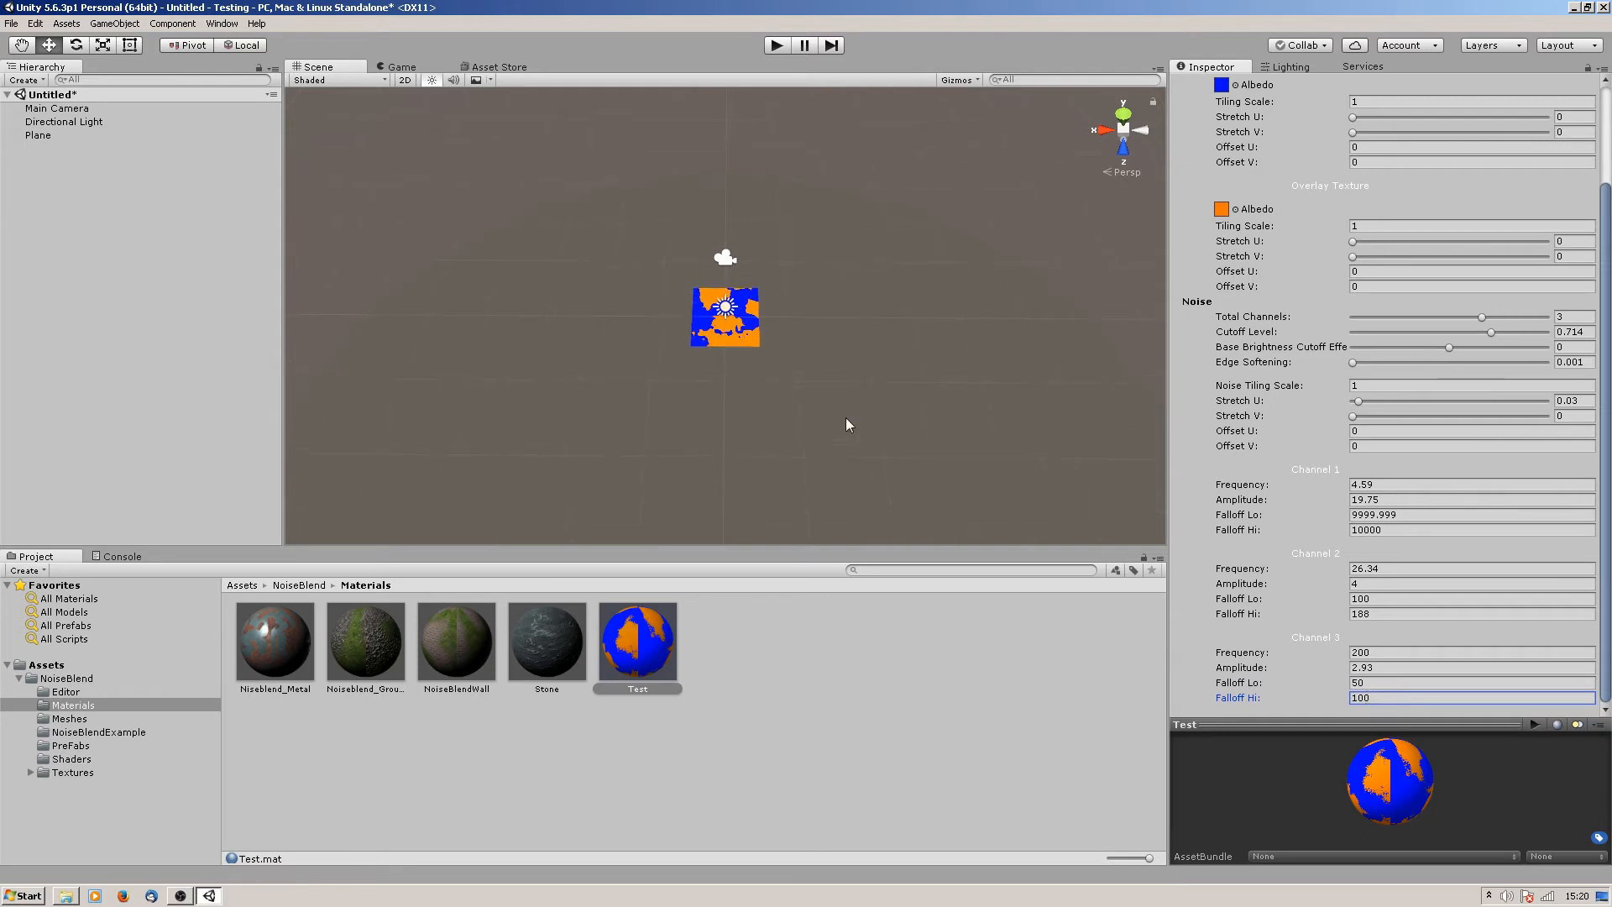
scroll(838, 430, "up", 3)
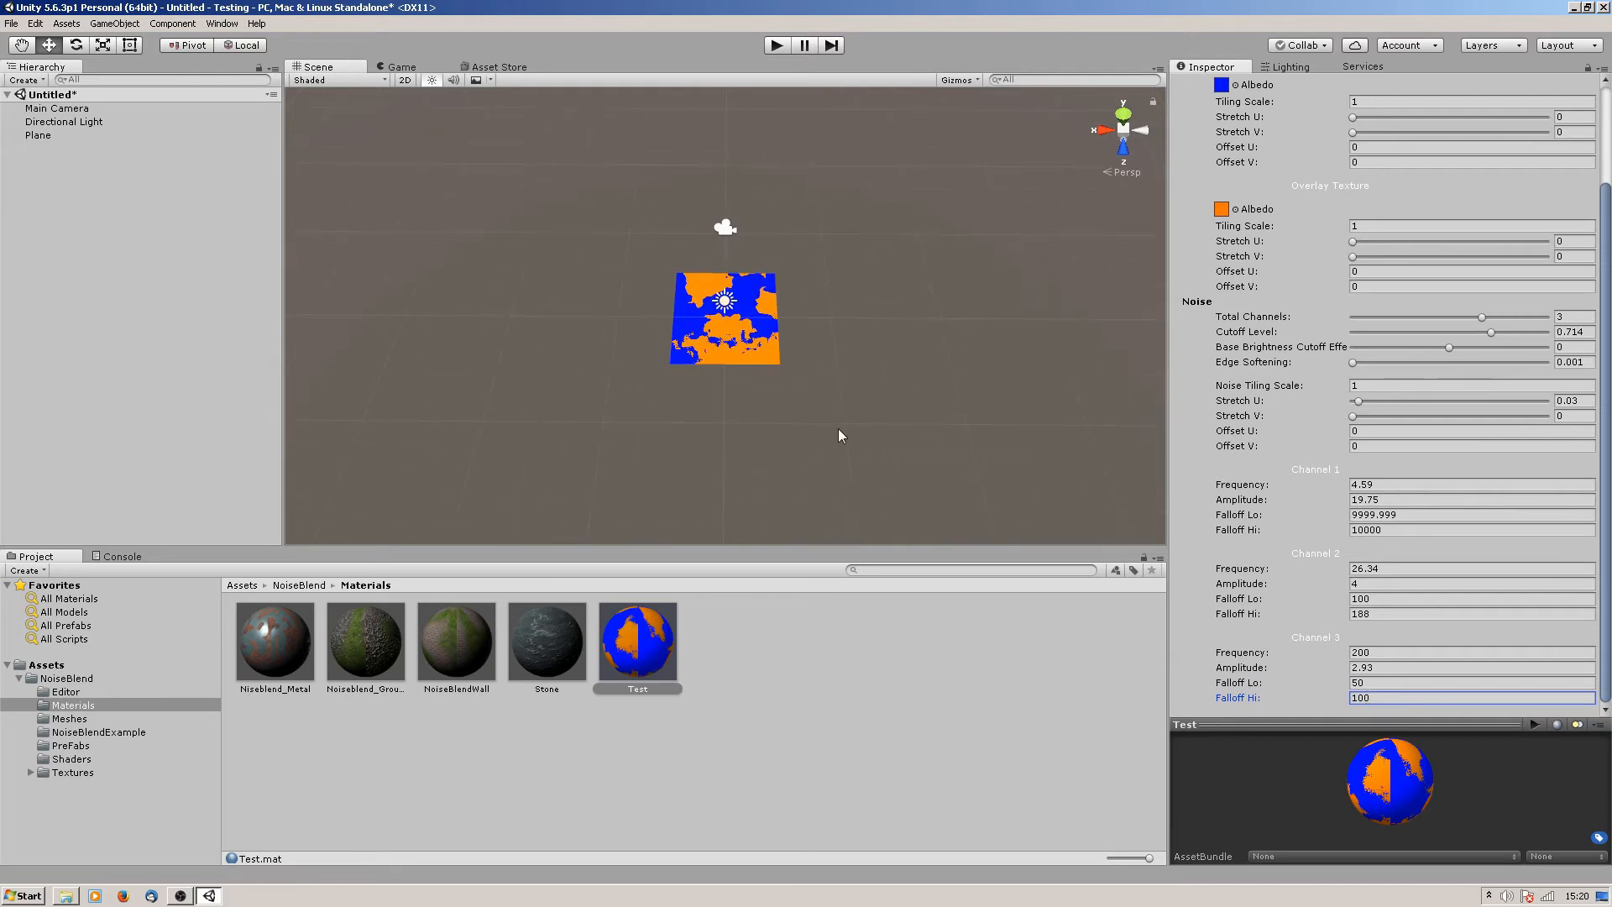
scroll(838, 430, "up", 3)
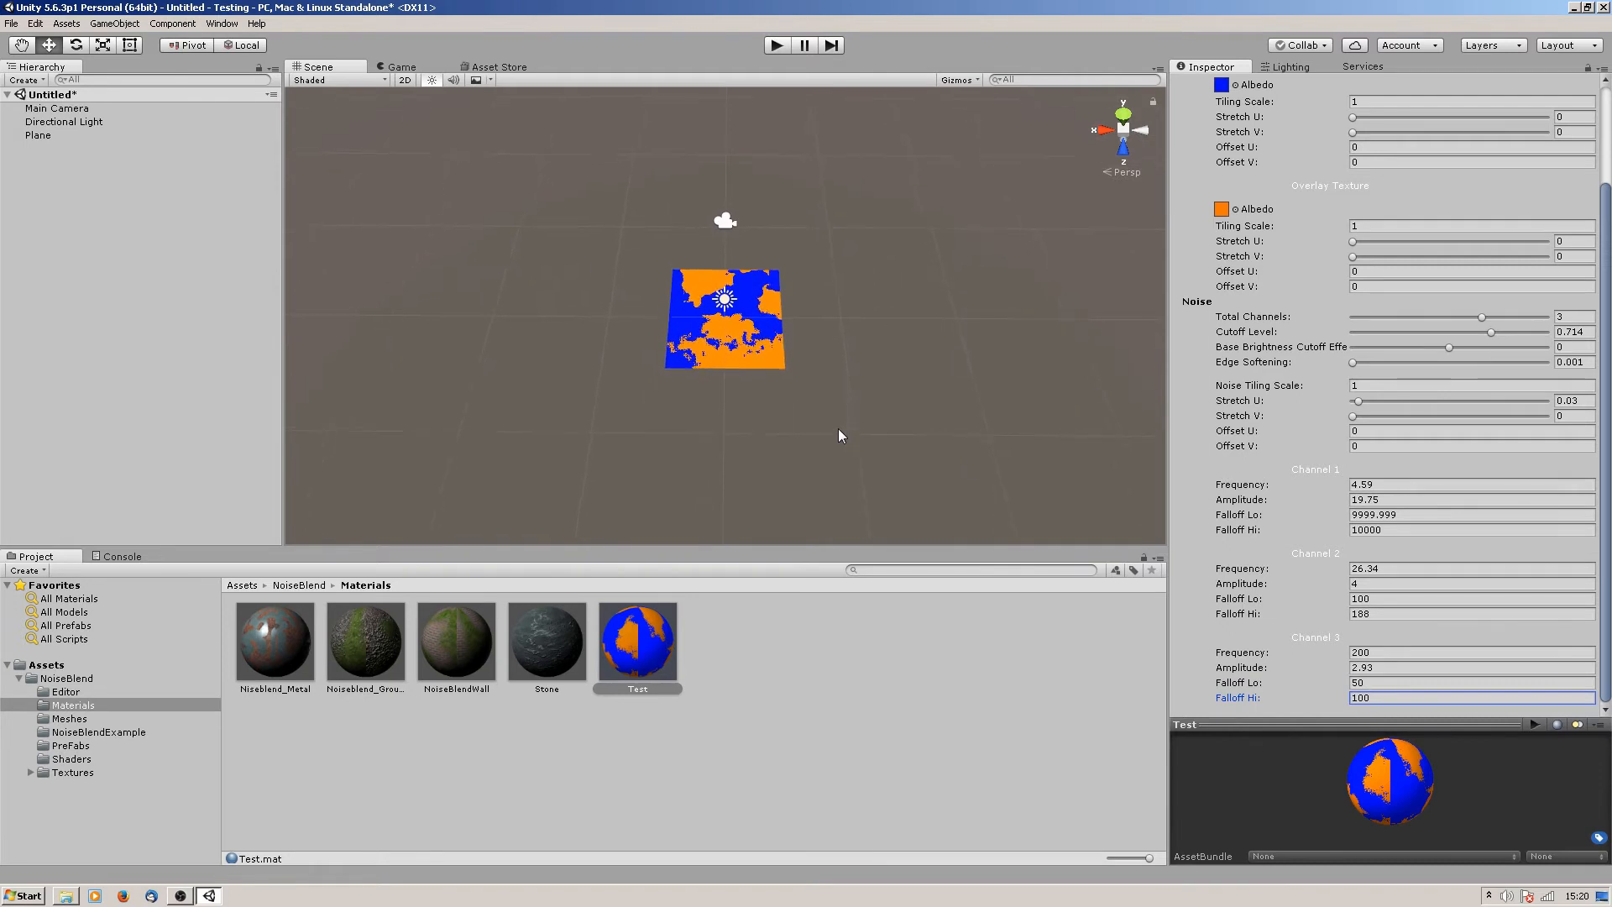
scroll(838, 431, "up", 3)
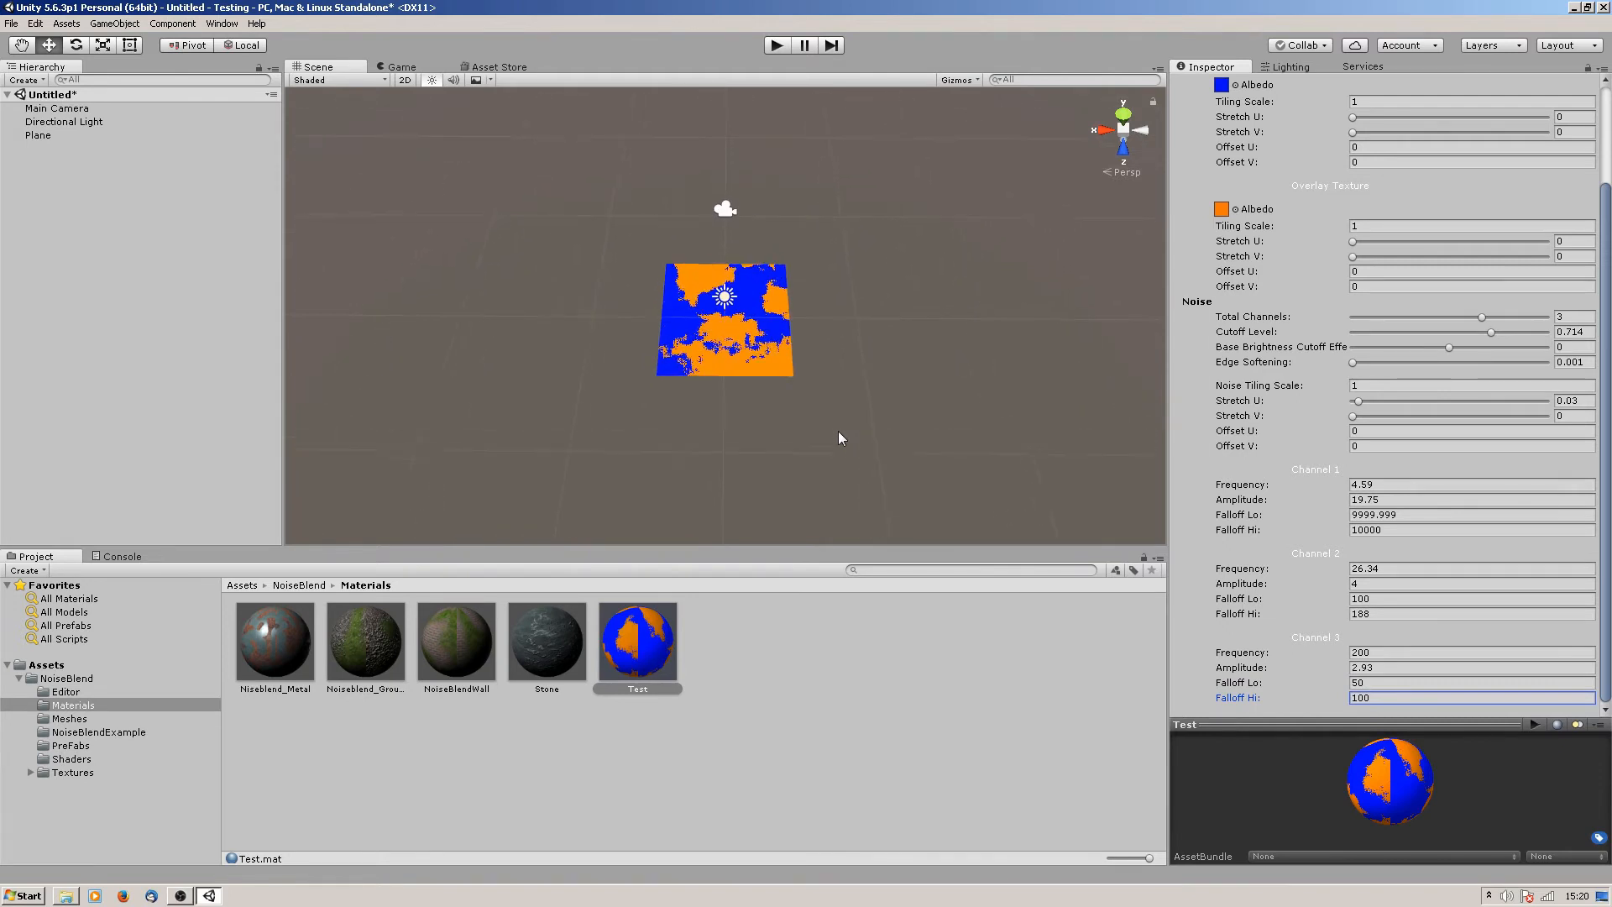
scroll(839, 432, "up", 2)
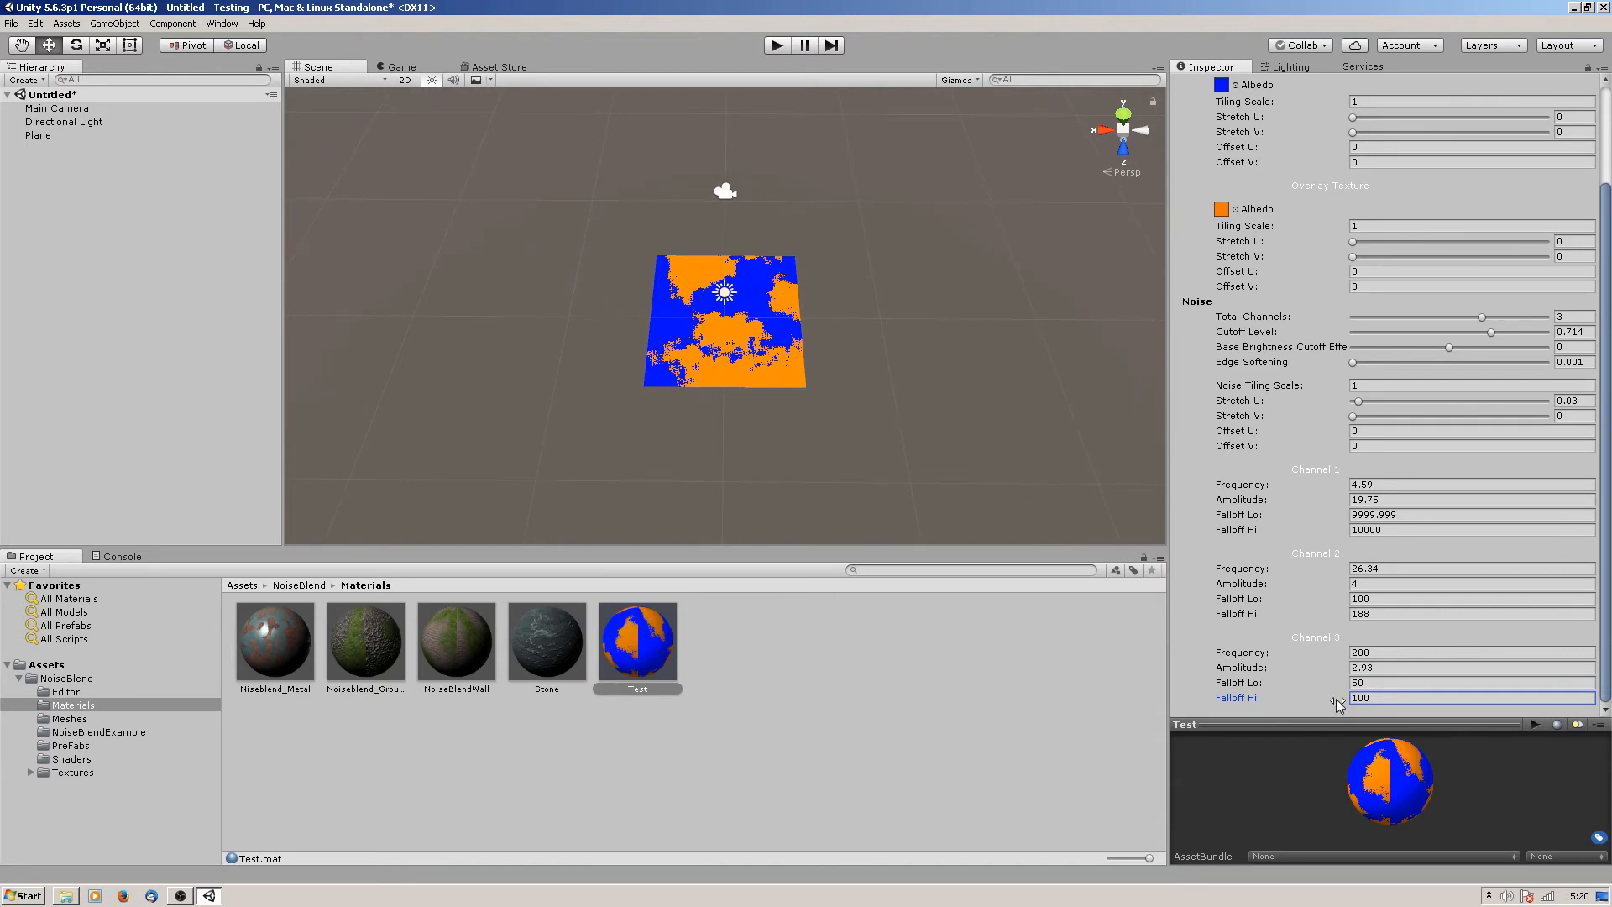
left_click_drag(1322, 701, 1218, 713)
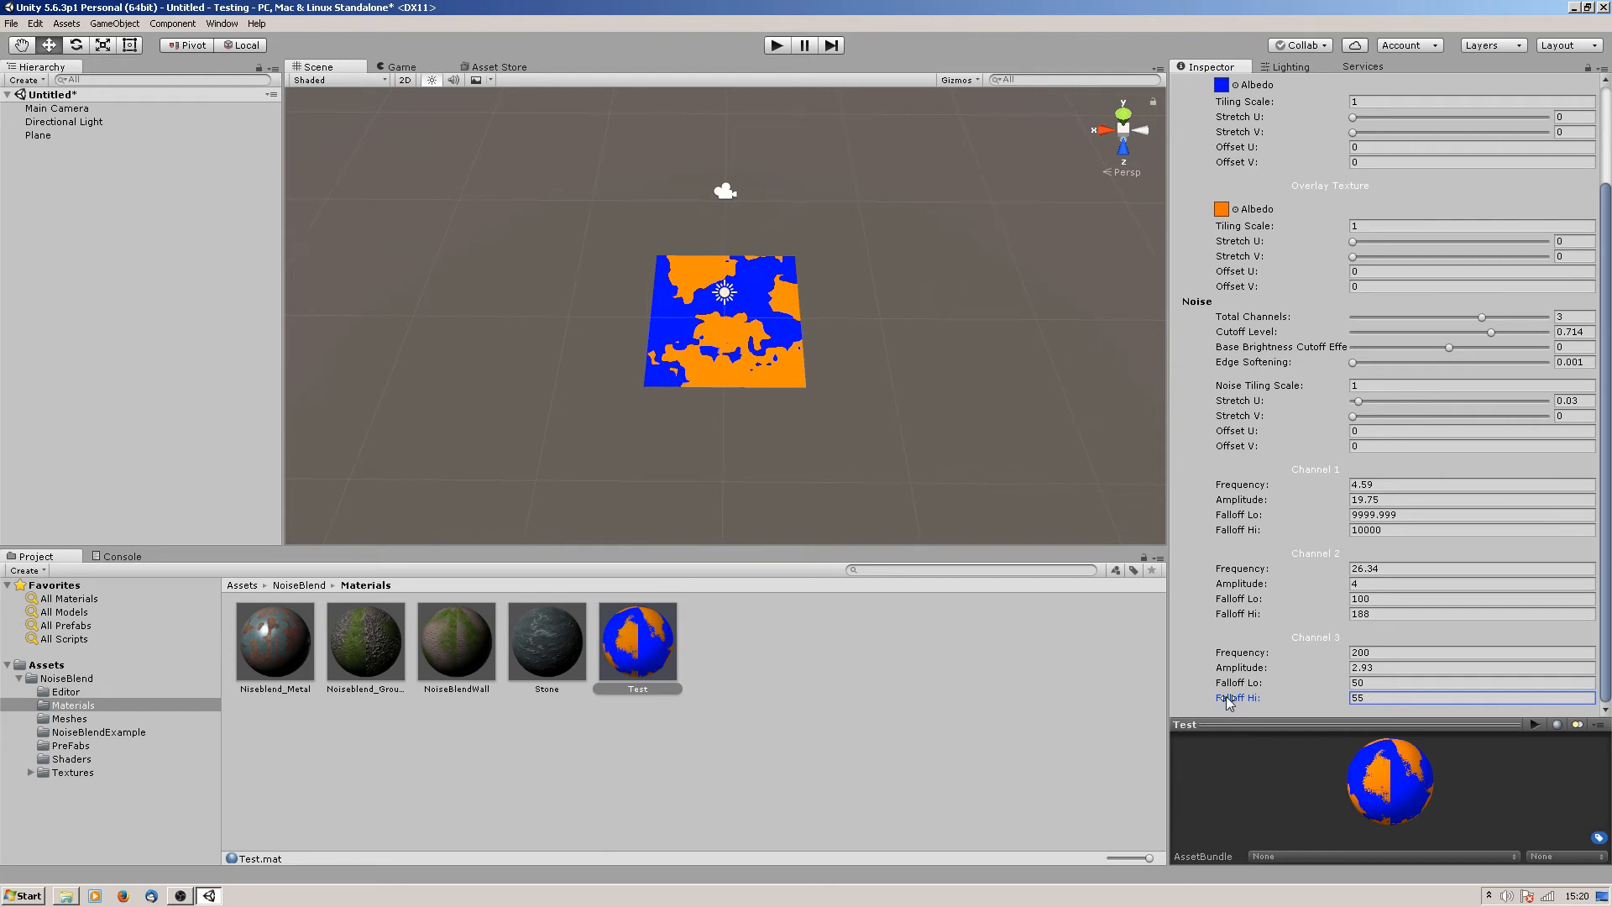
left_click_drag(1238, 682, 1225, 691)
scroll(819, 411, "up", 1)
scroll(815, 411, "up", 2)
left_click_drag(1257, 683, 1231, 687)
Step: Examine the distance falloff of all noise channels on the plane from near, far and at an oblique angle
scroll(920, 469, "up", 4)
scroll(918, 466, "down", 5)
scroll(903, 460, "down", 4)
scroll(908, 385, "down", 5)
scroll(905, 391, "down", 5)
scroll(923, 401, "up", 8)
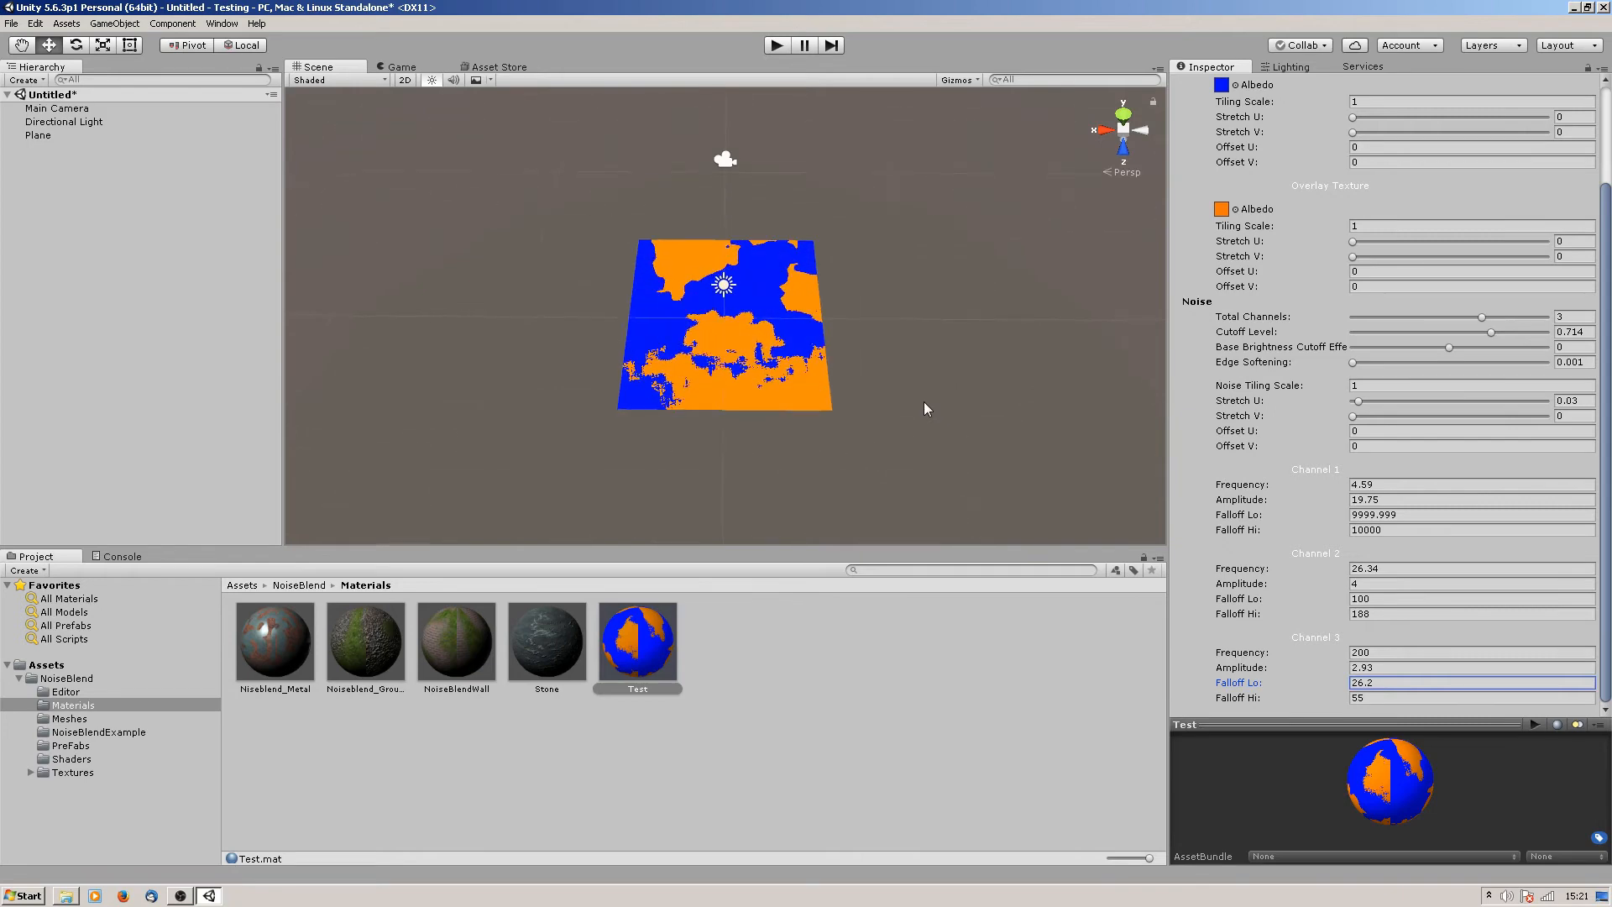
scroll(924, 403, "up", 5)
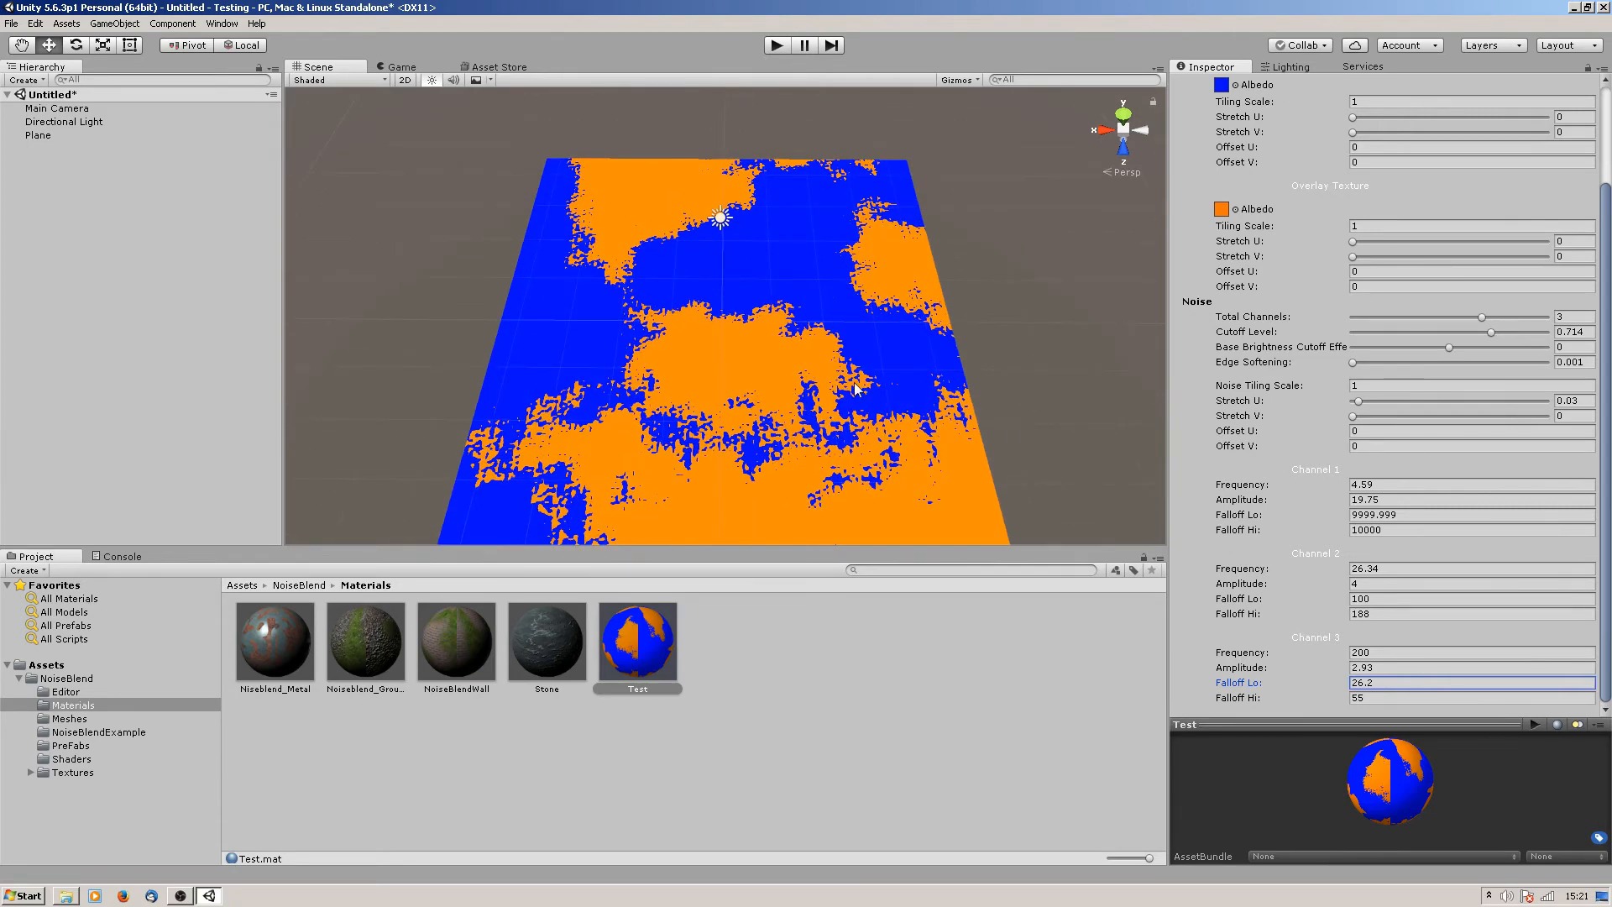
left_click_drag(675, 365, 871, 237, "alt")
right_click_drag(490, 311, 590, 348, "alt")
left_click_drag(589, 348, 628, 417, "alt")
middle_click_drag(622, 380, 655, 286)
left_click_drag(655, 286, 633, 400, "alt")
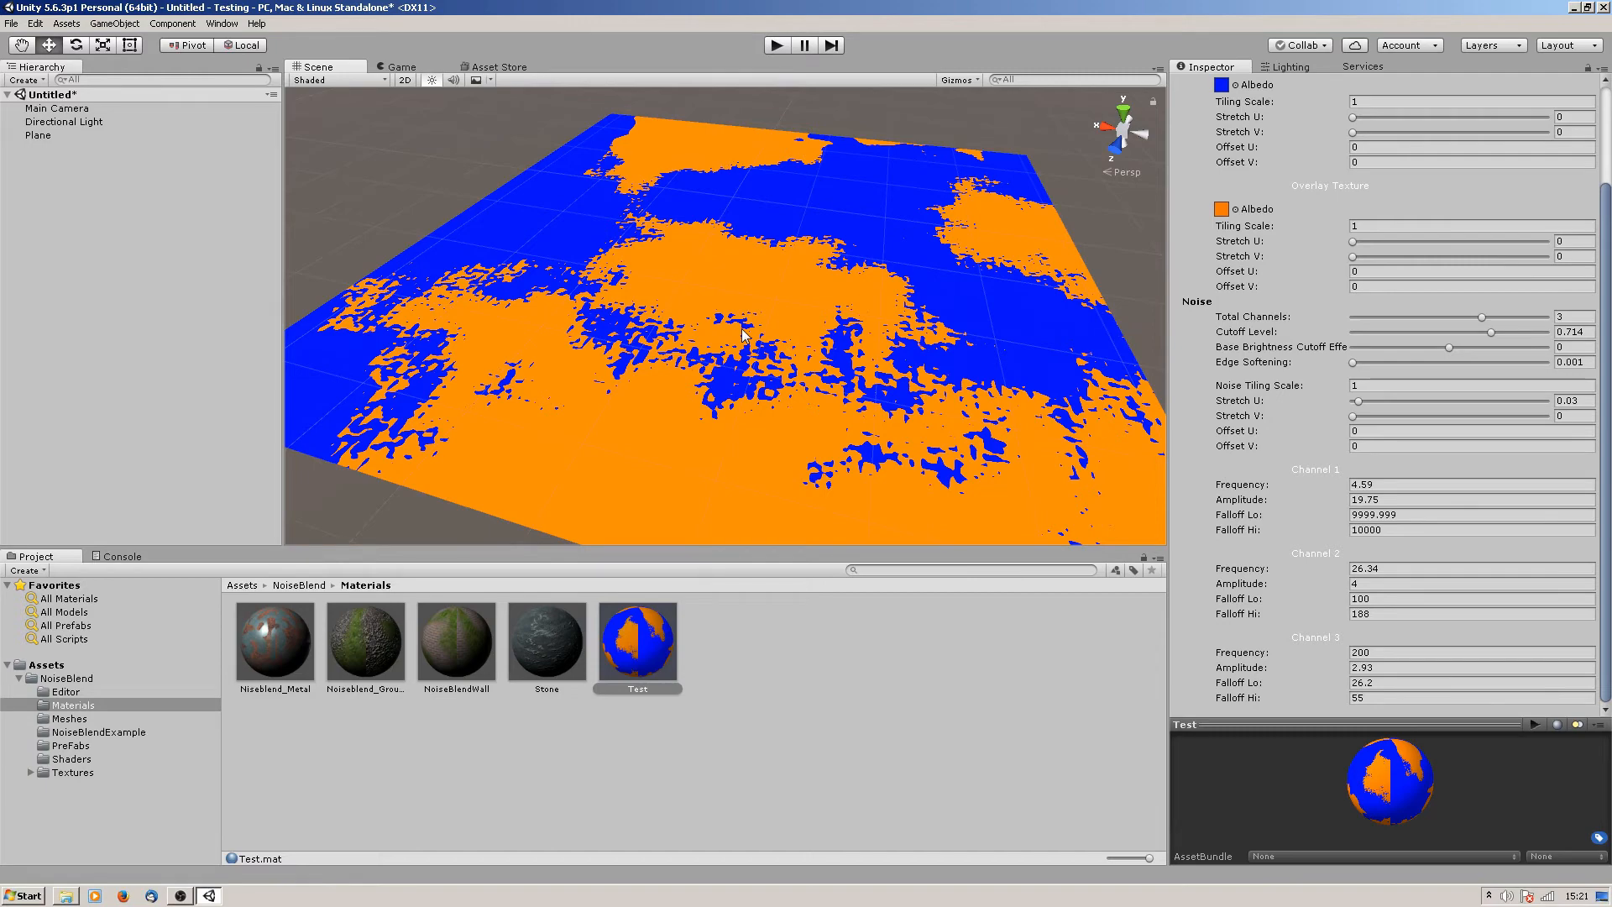
Step: Replace the Test material's base albedo texture with Ap_Brickwall_Albedo
left_click_drag(618, 308, 714, 377, "alt")
right_click_drag(670, 331, 779, 406, "alt")
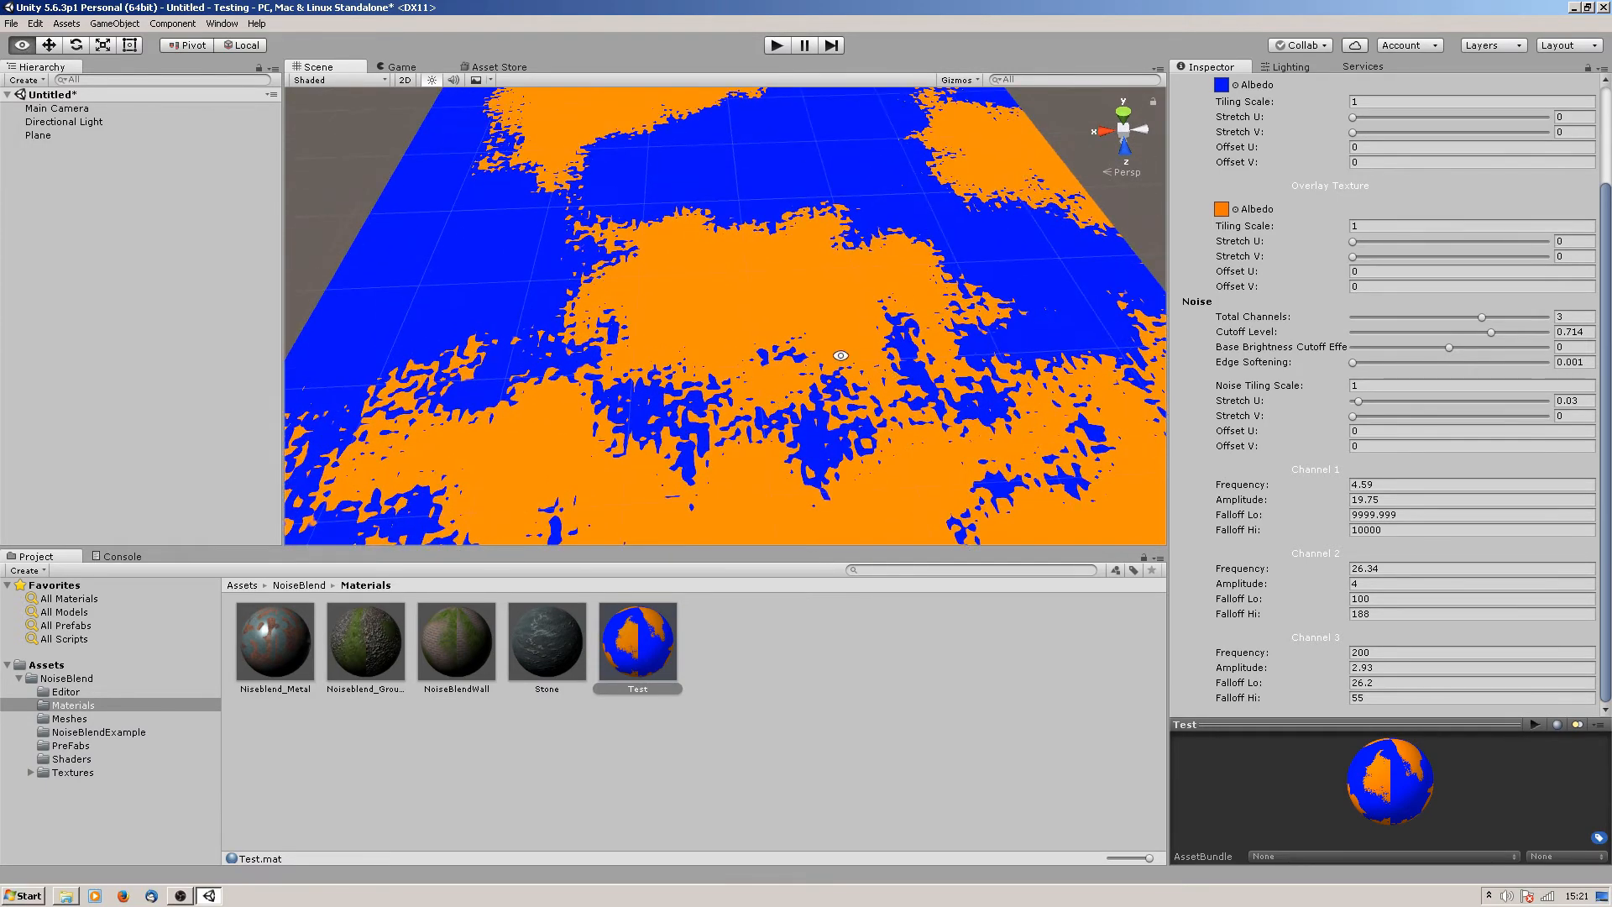
middle_click_drag(854, 364, 794, 299)
left_click_drag(794, 299, 768, 300, "alt")
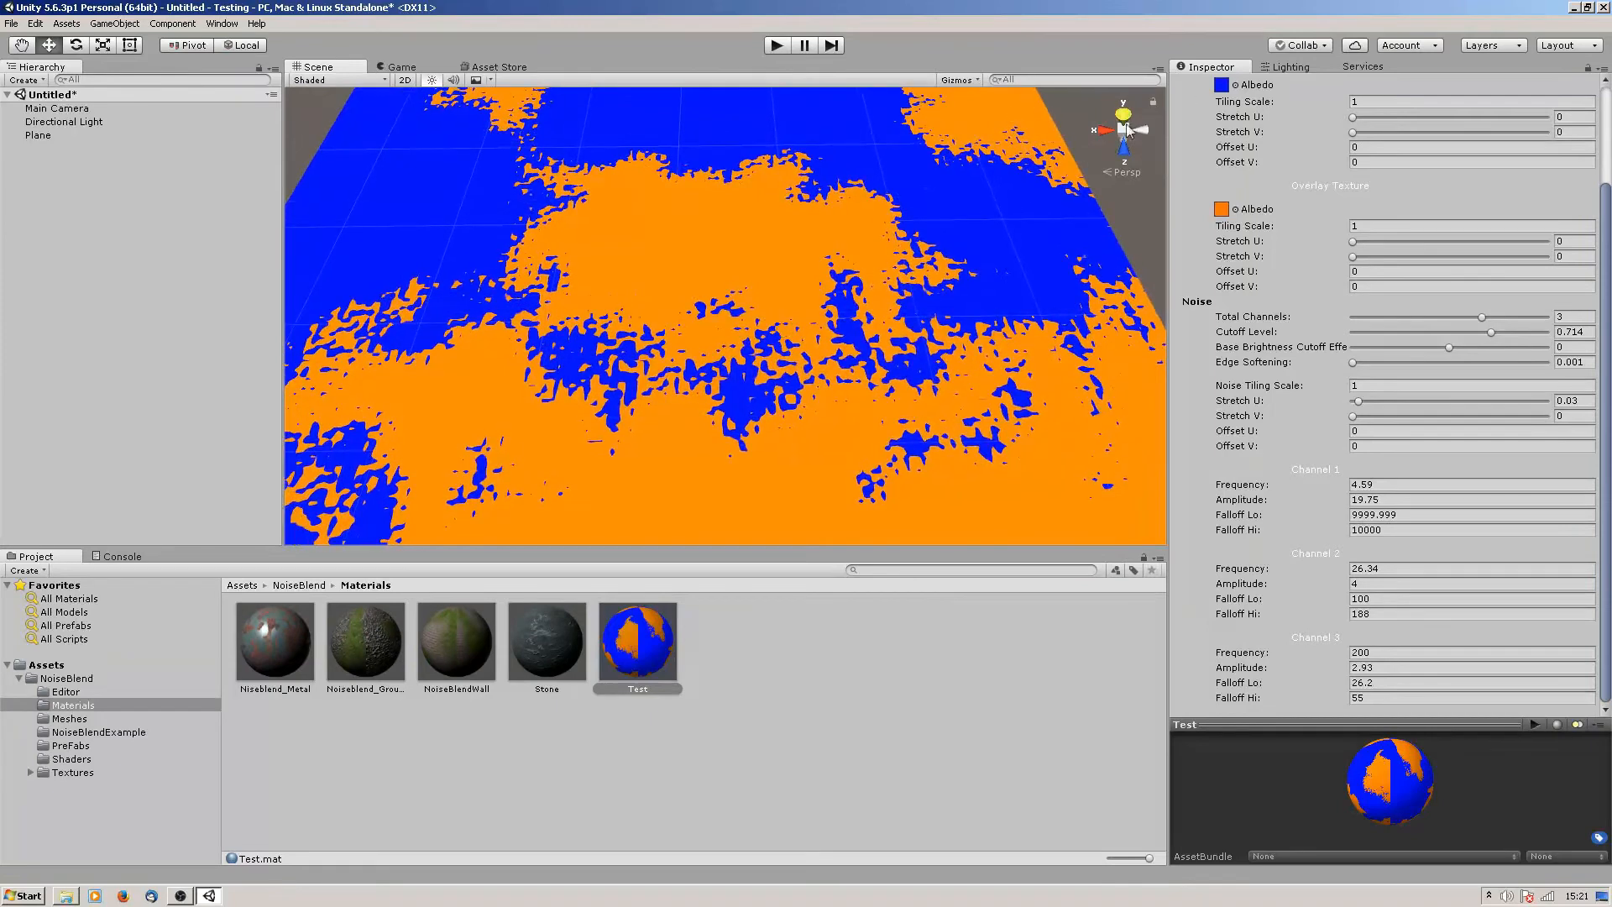
left_click(1236, 85)
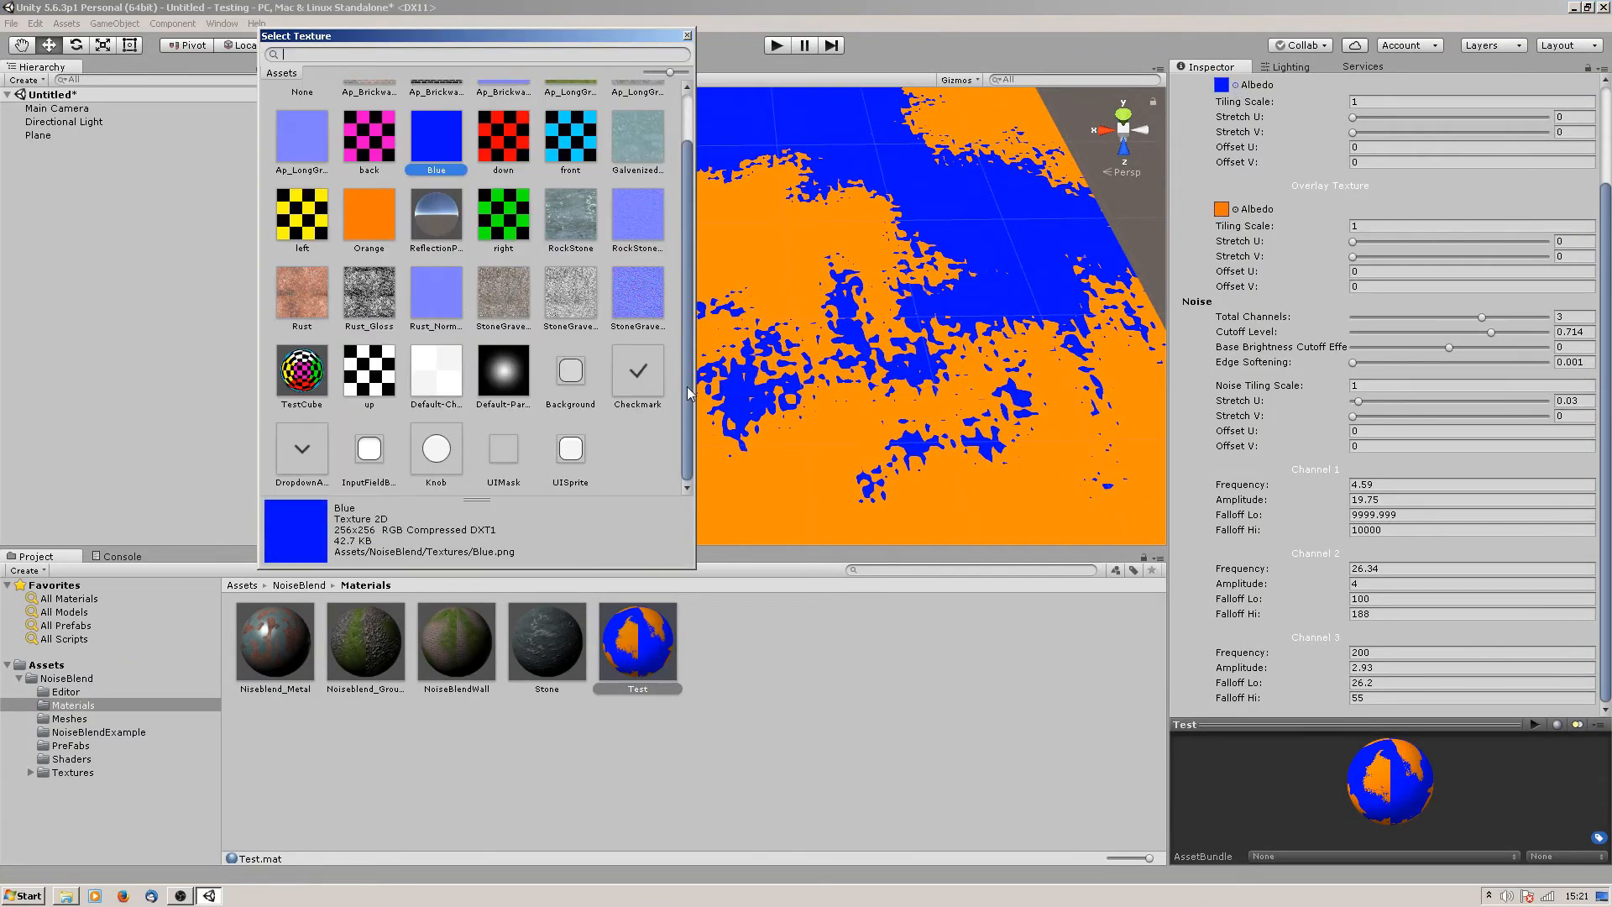
scroll(688, 393, "up", 2)
left_click(355, 125)
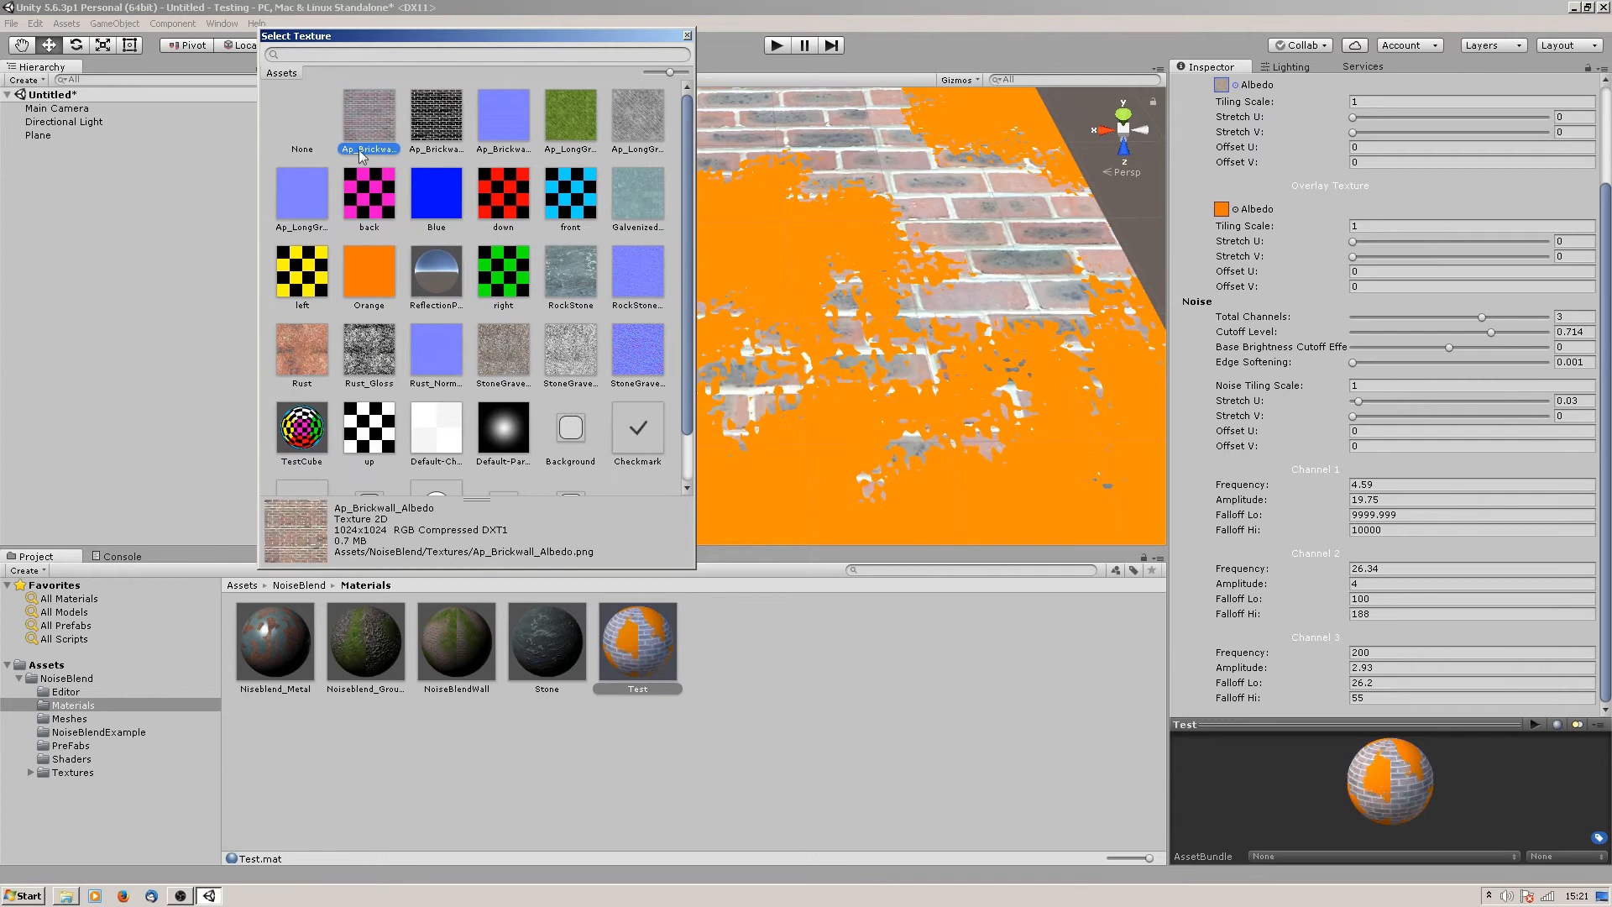
left_click(726, 5)
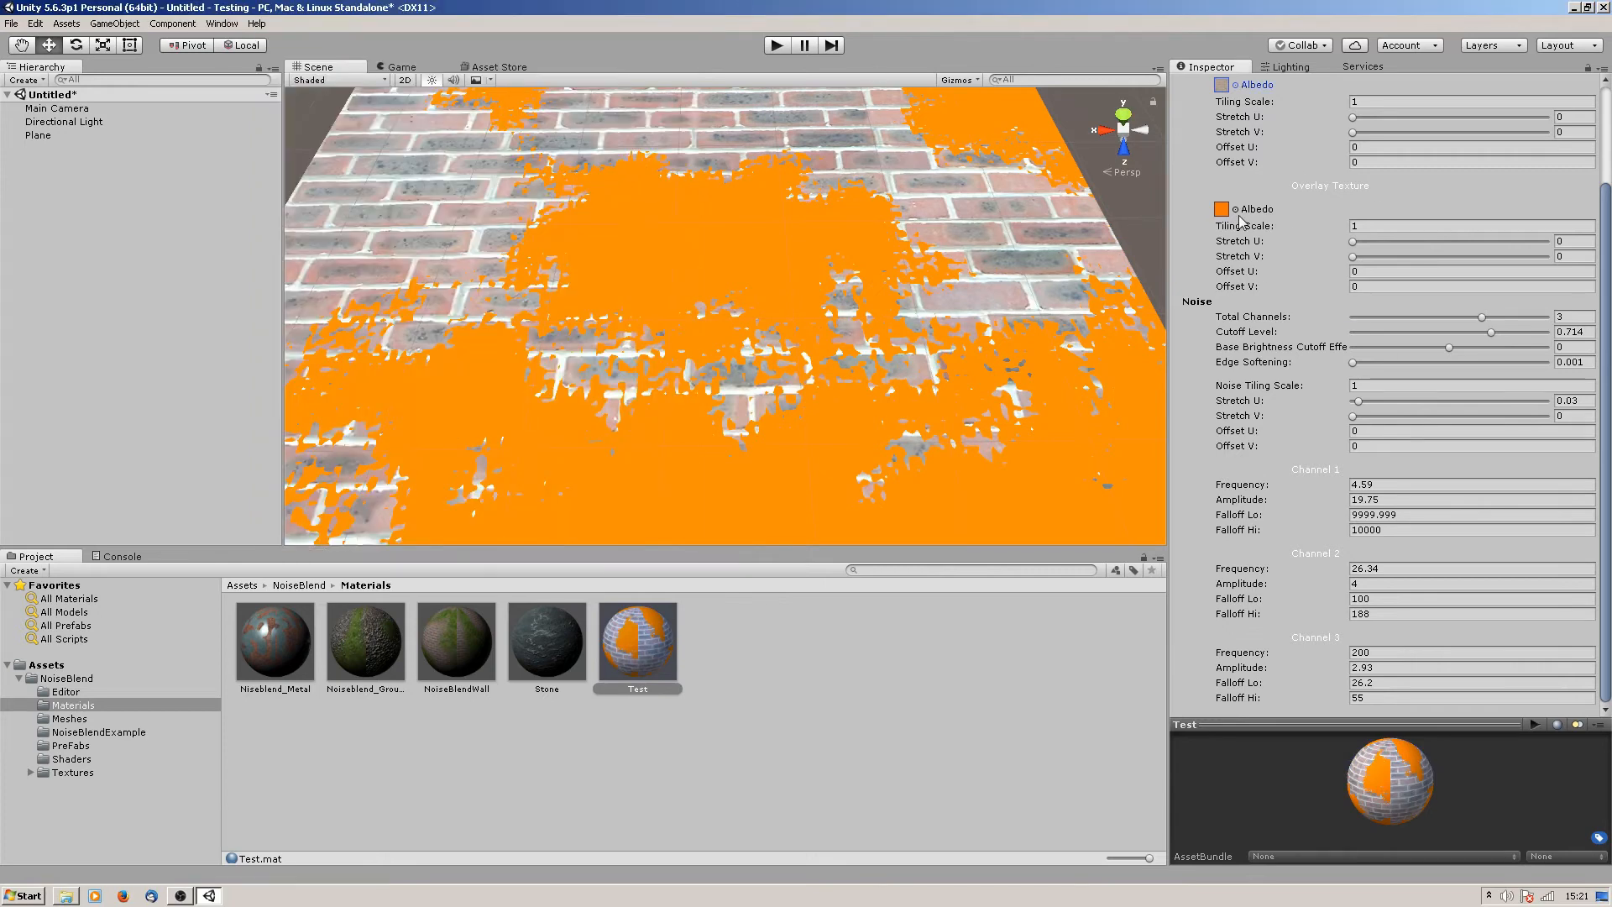
Step: Replace the overlay albedo texture with Ap_LongGrass_Albedo
left_click(1240, 220)
scroll(693, 345, "up", 1)
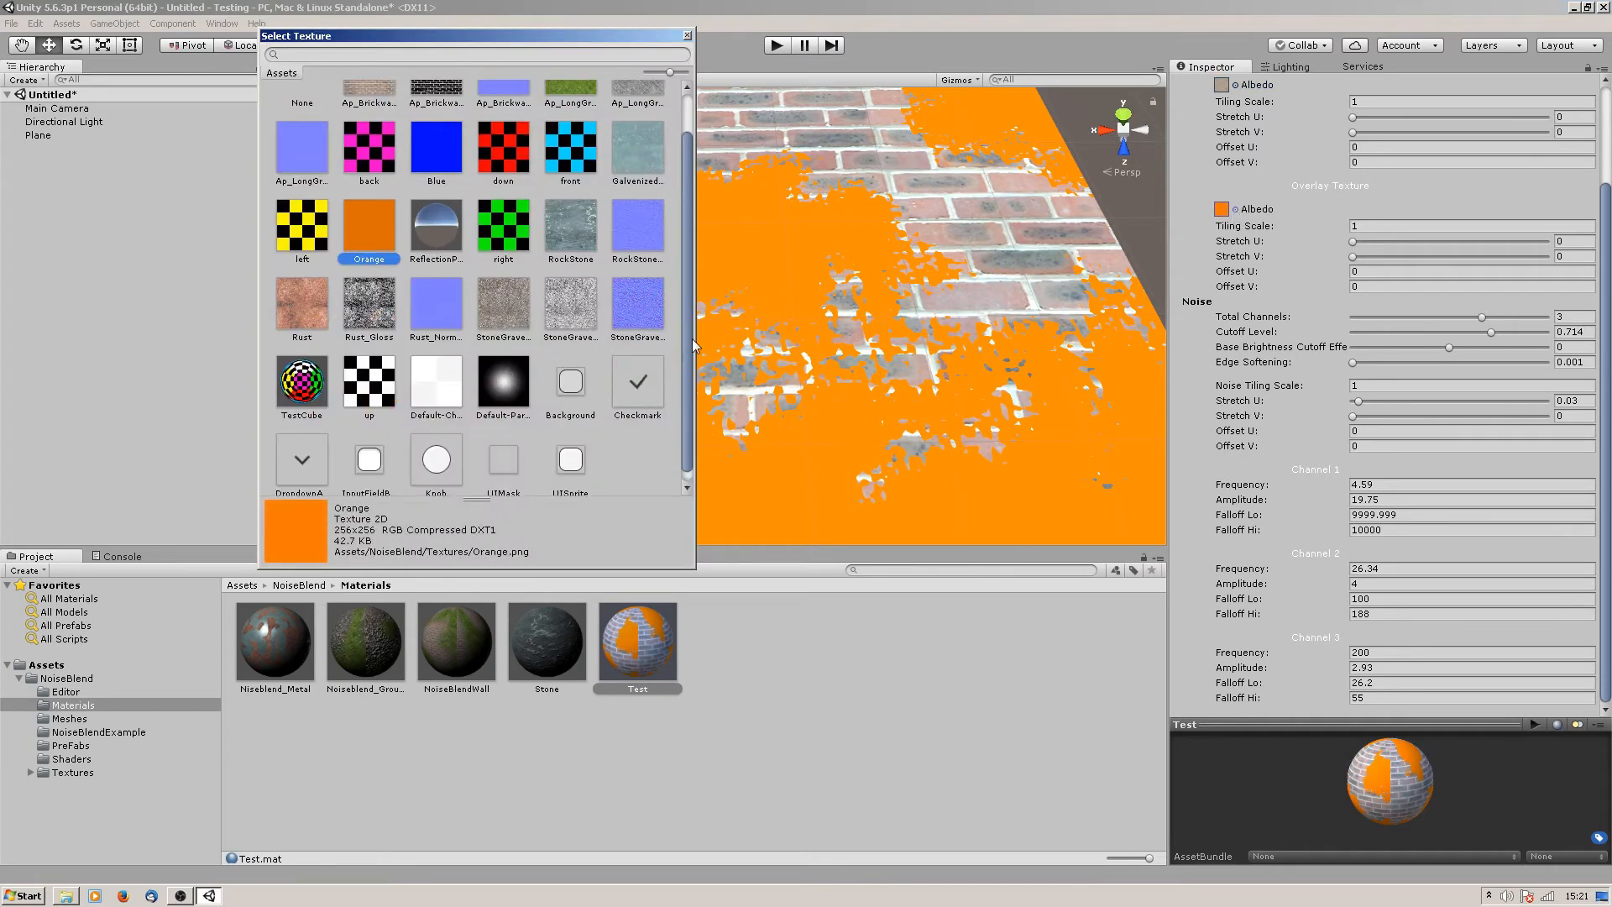
scroll(693, 345, "up", 1)
left_click(566, 114)
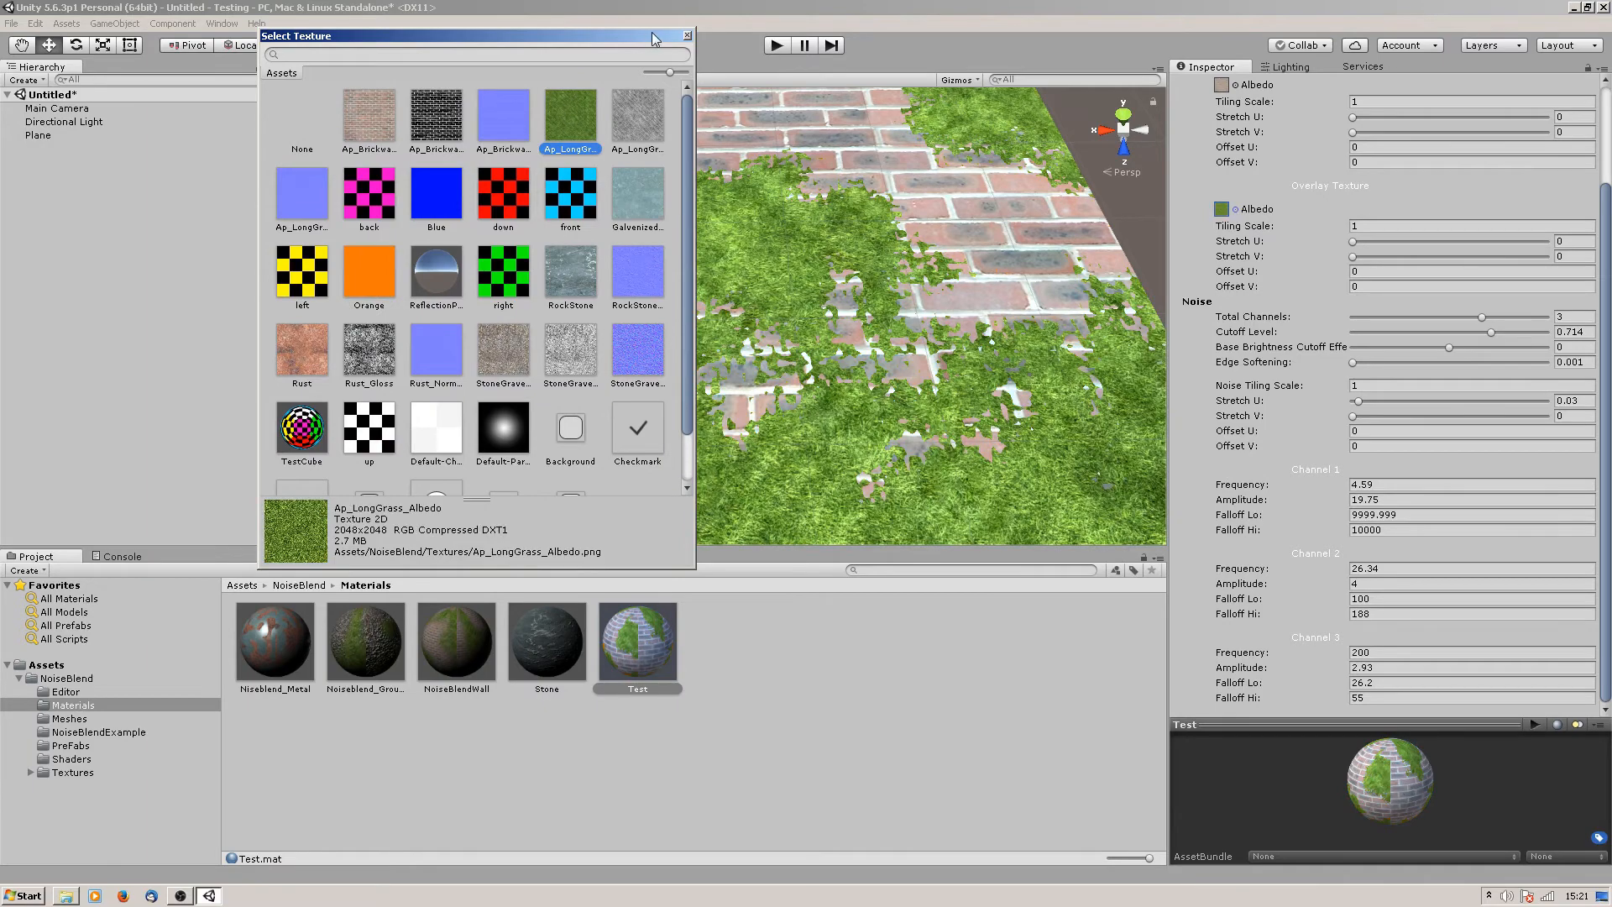
left_click(687, 35)
Step: Soften the boundary between grass and bricks by raising Edge Softening to 0.018
middle_click_drag(747, 316, 656, 422, "alt")
right_click_drag(656, 422, 1102, 480, "alt")
scroll(703, 398, "up", 1)
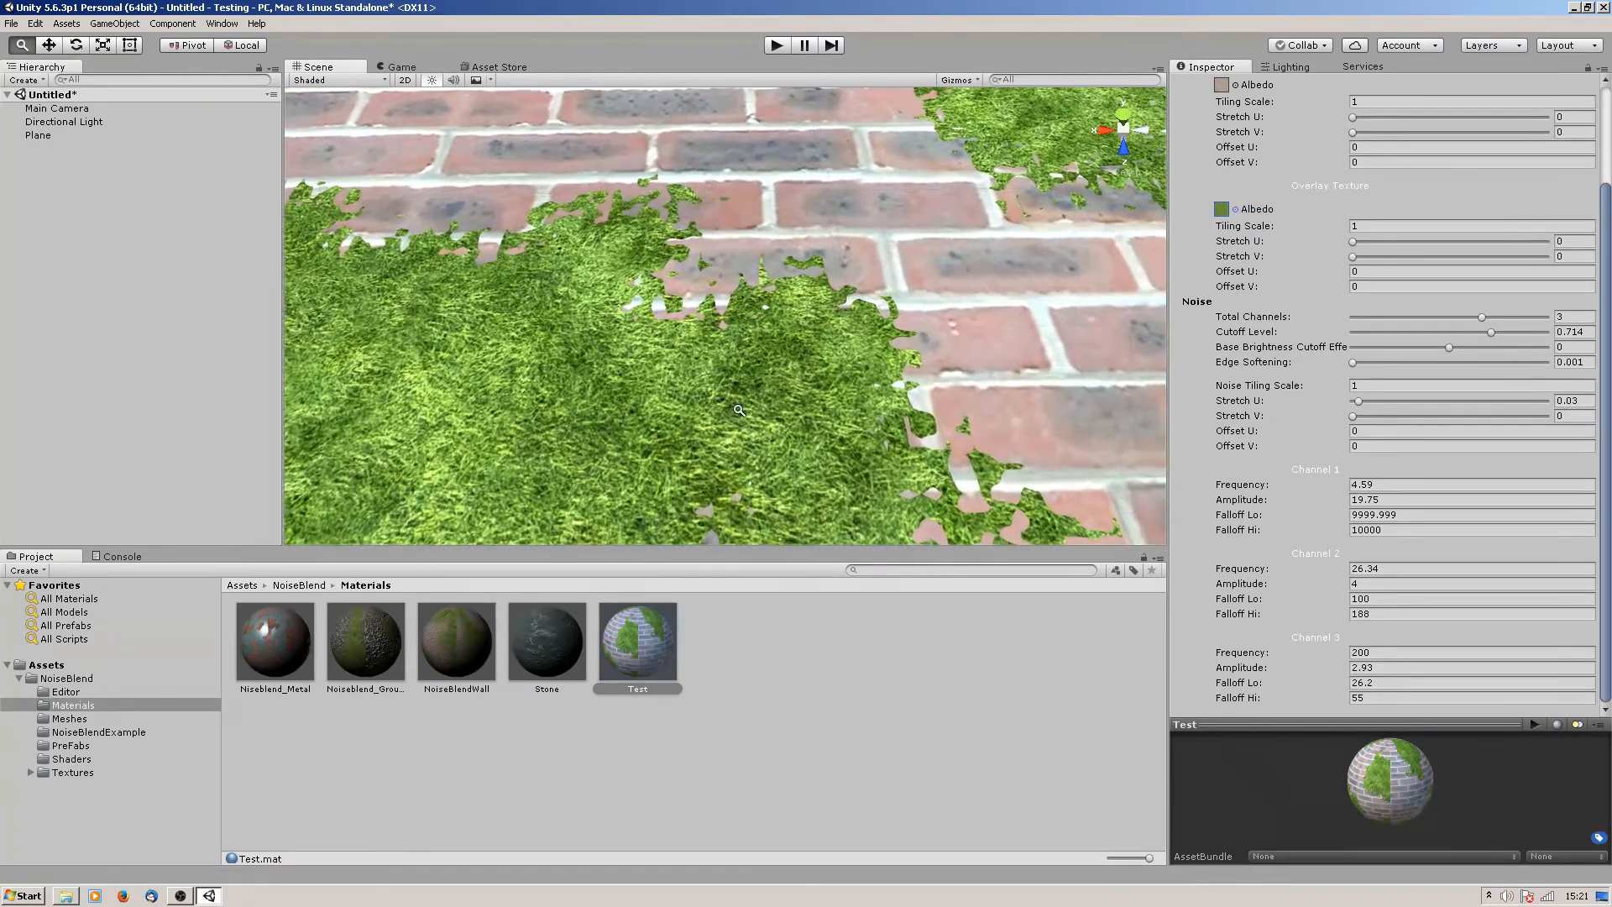
left_click_drag(1351, 362, 1353, 362)
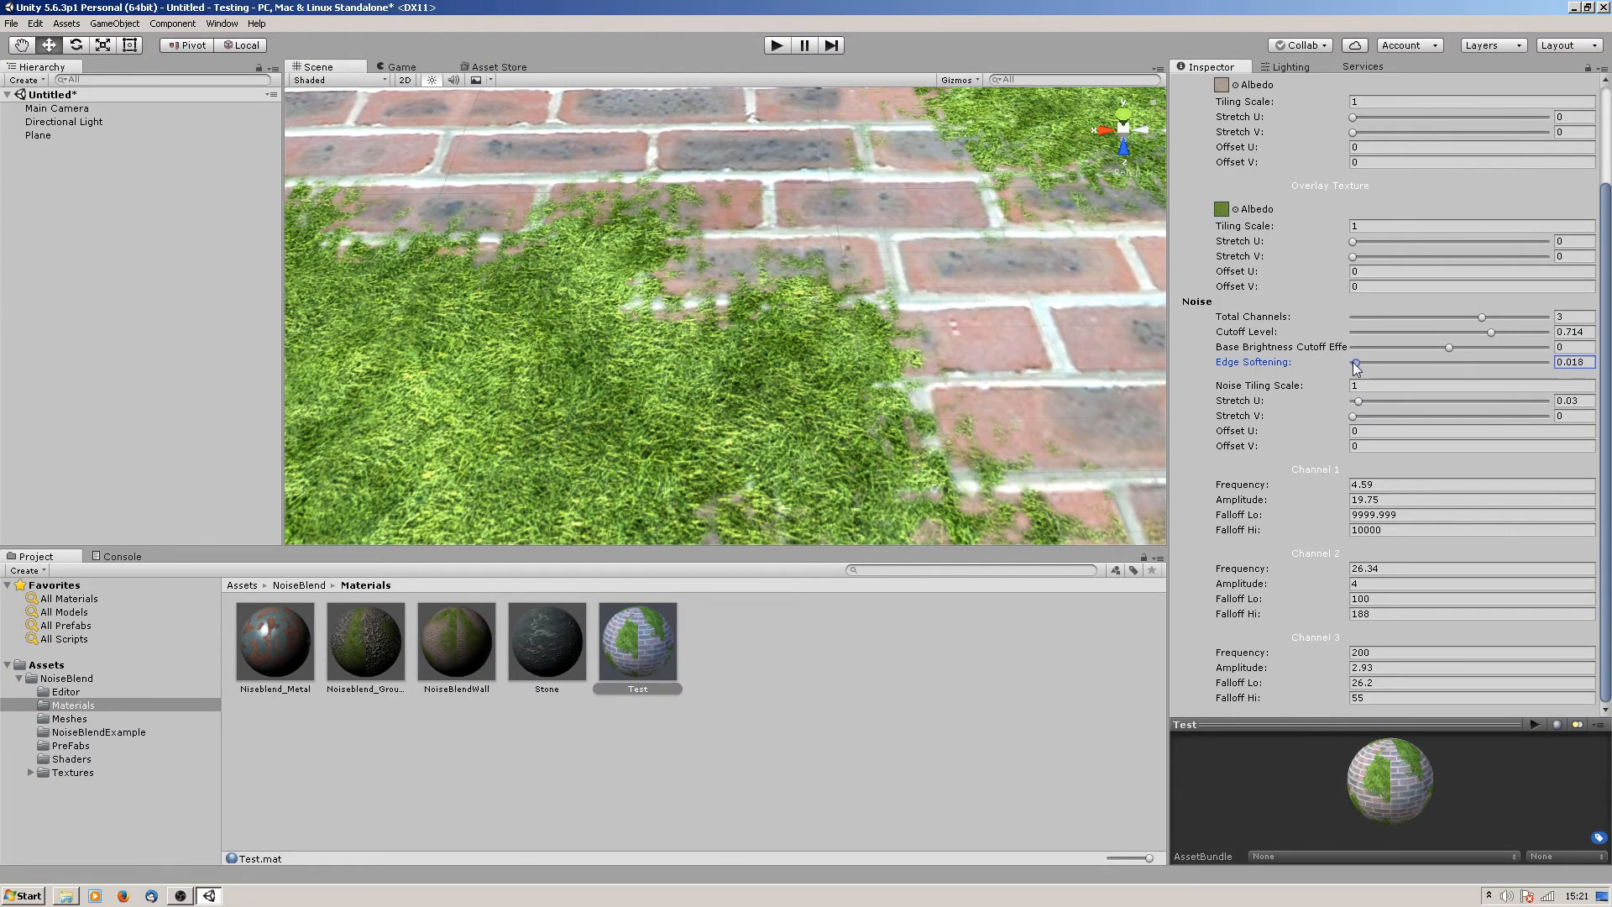
Step: Make the grass follow the light mortar lines with a Base Brightness Cutoff Effect of 0.423 and a Cutoff Level of 0.463
right_click_drag(715, 386, 489, 330, "alt")
middle_click_drag(487, 346, 510, 244)
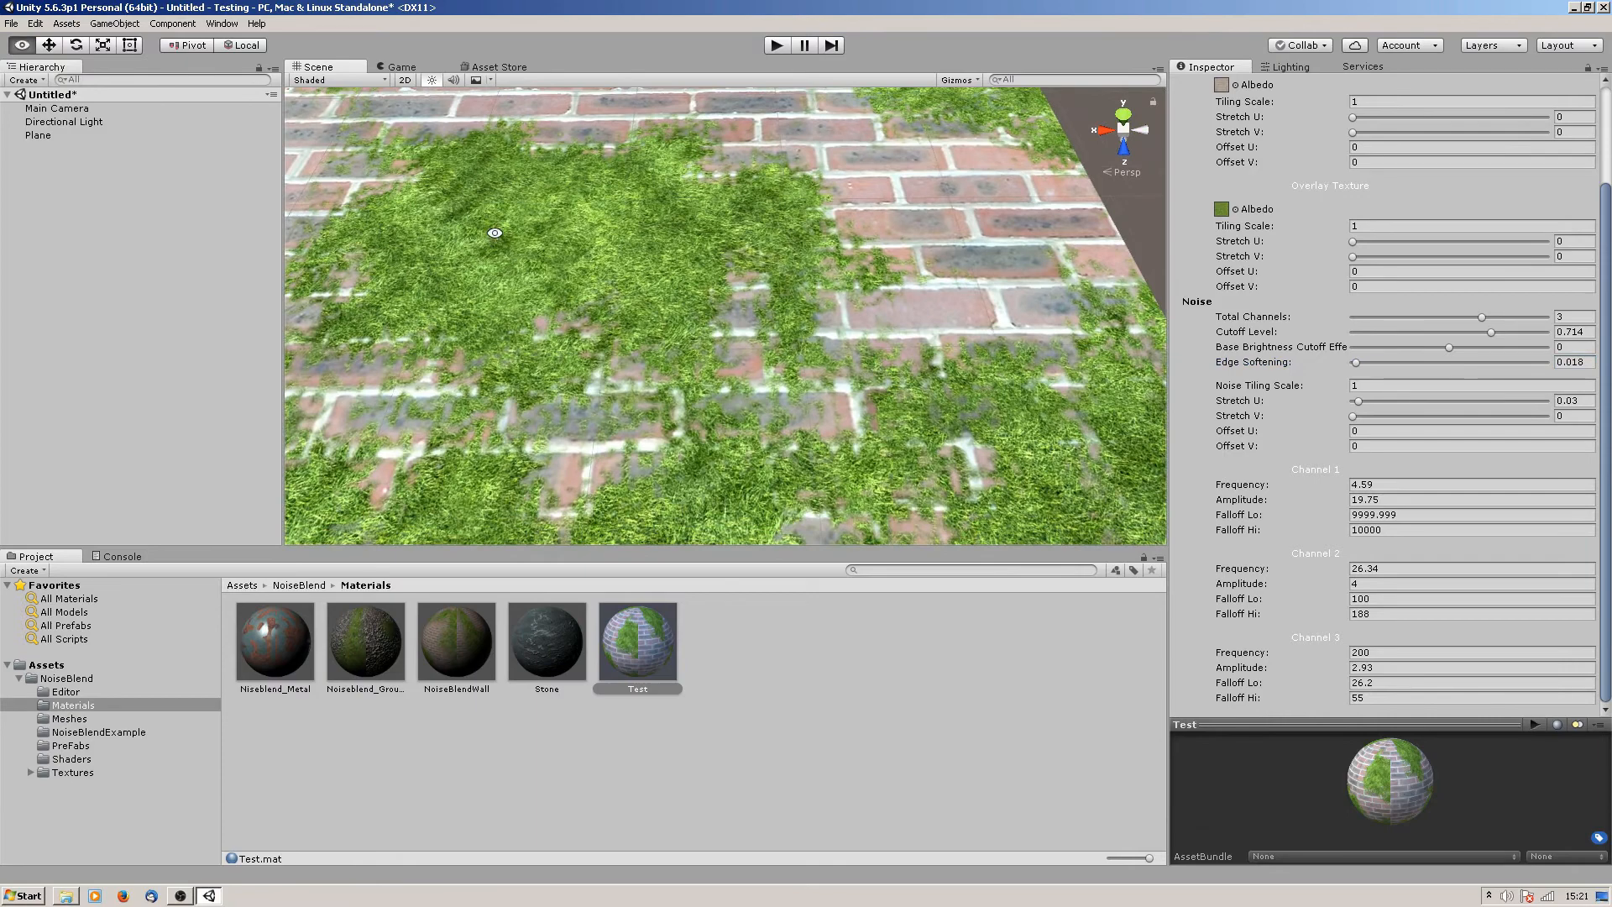
left_click_drag(638, 252, 658, 298, "alt")
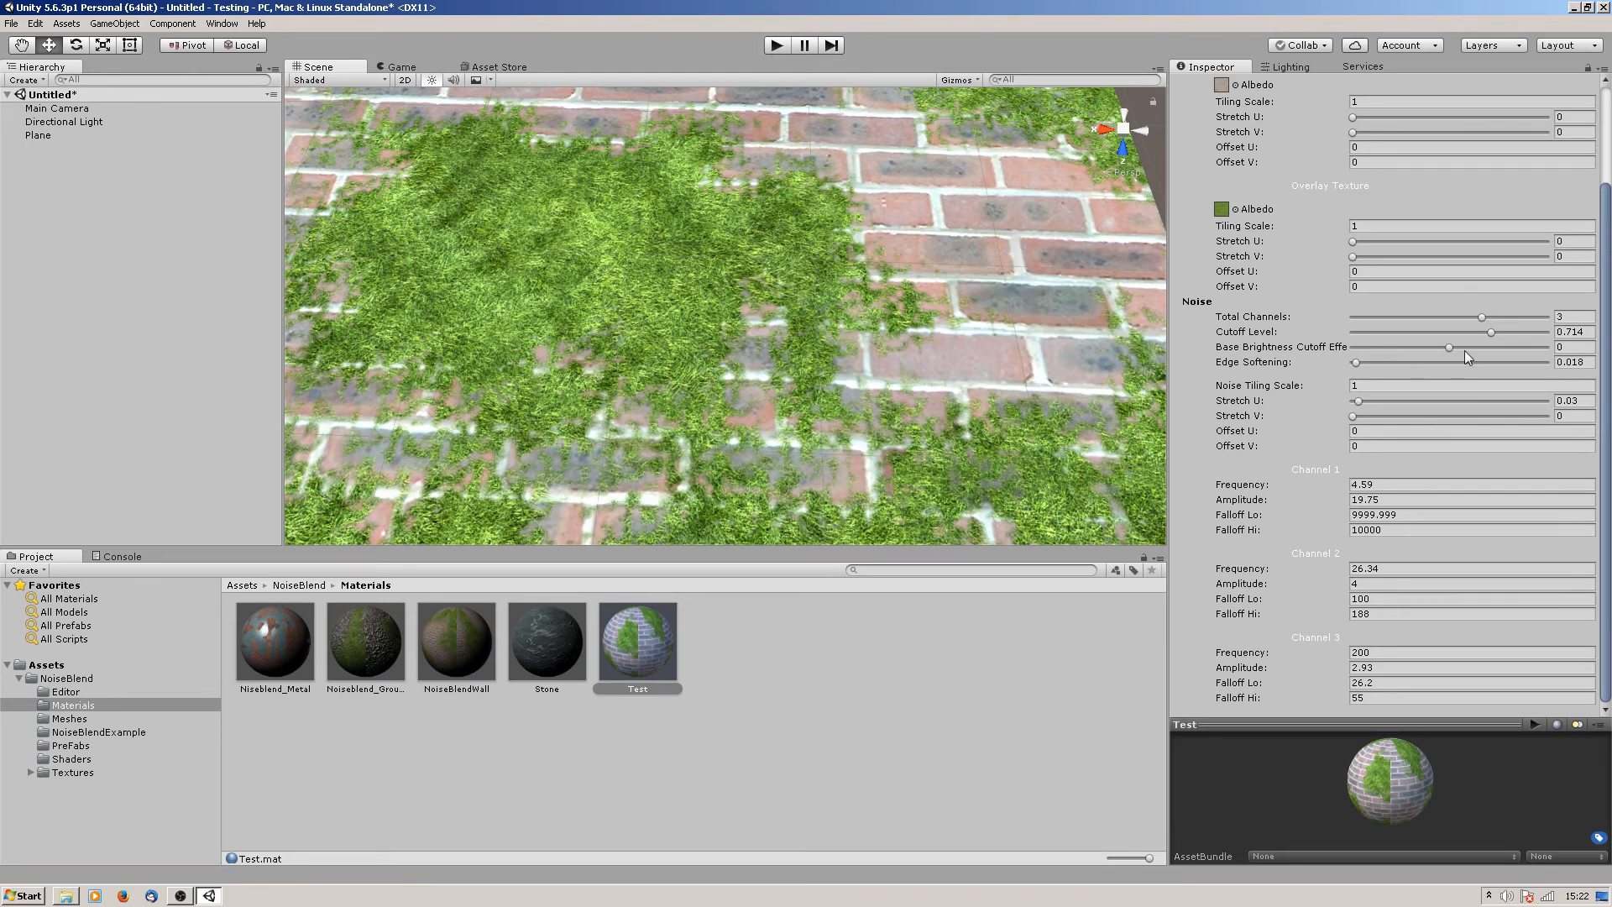
left_click_drag(1449, 348, 1496, 351)
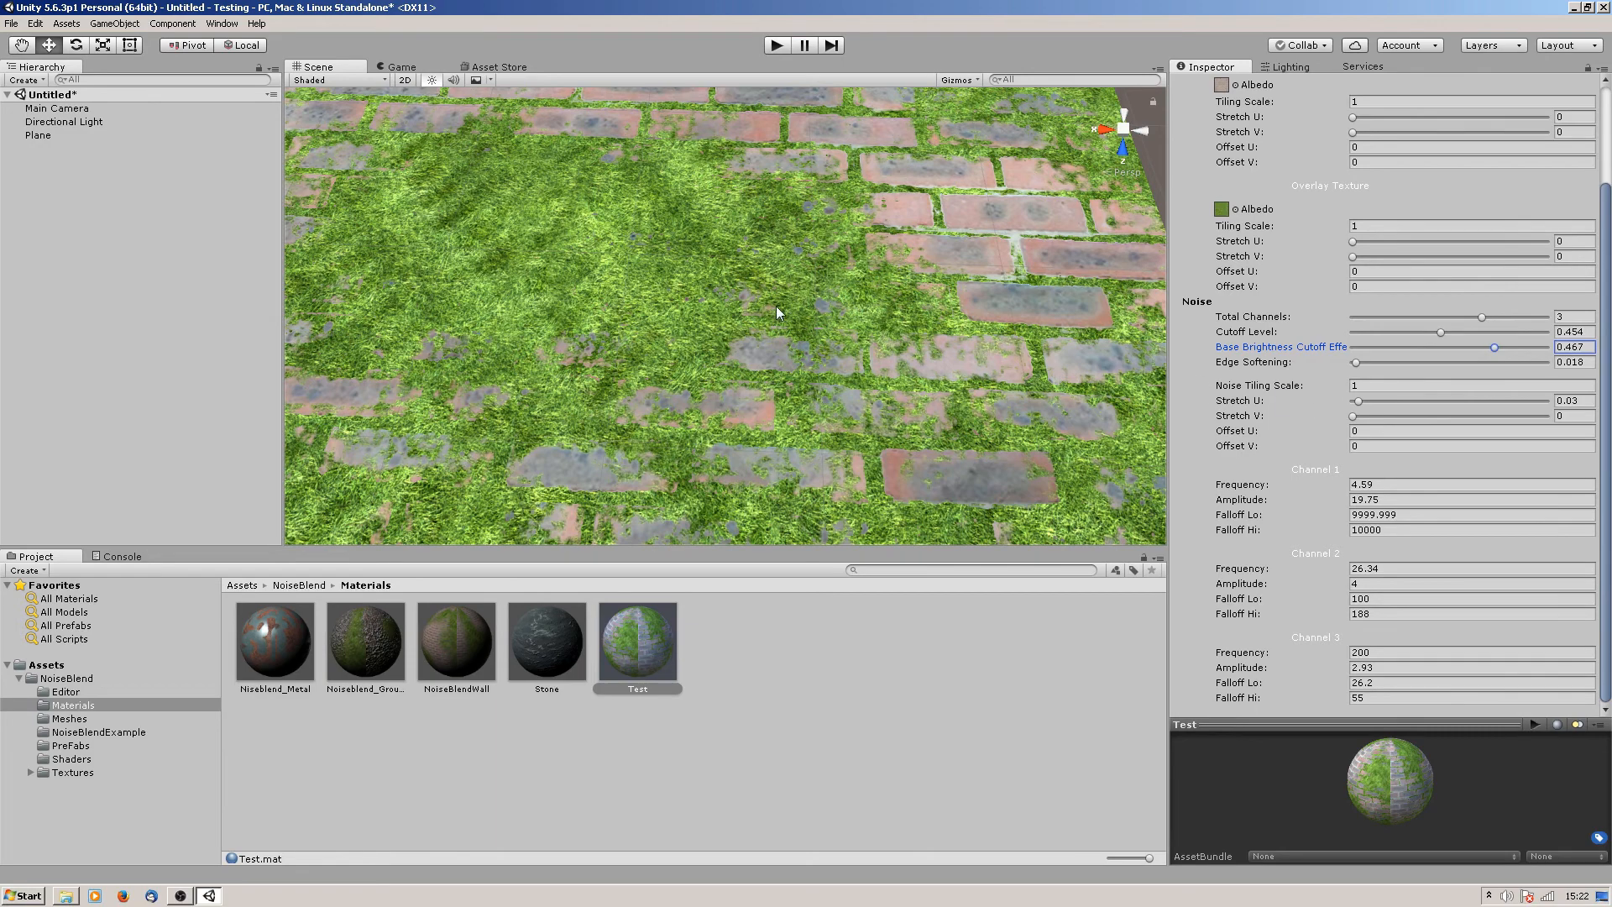
scroll(776, 309, "down", 2)
scroll(980, 324, "up", 3)
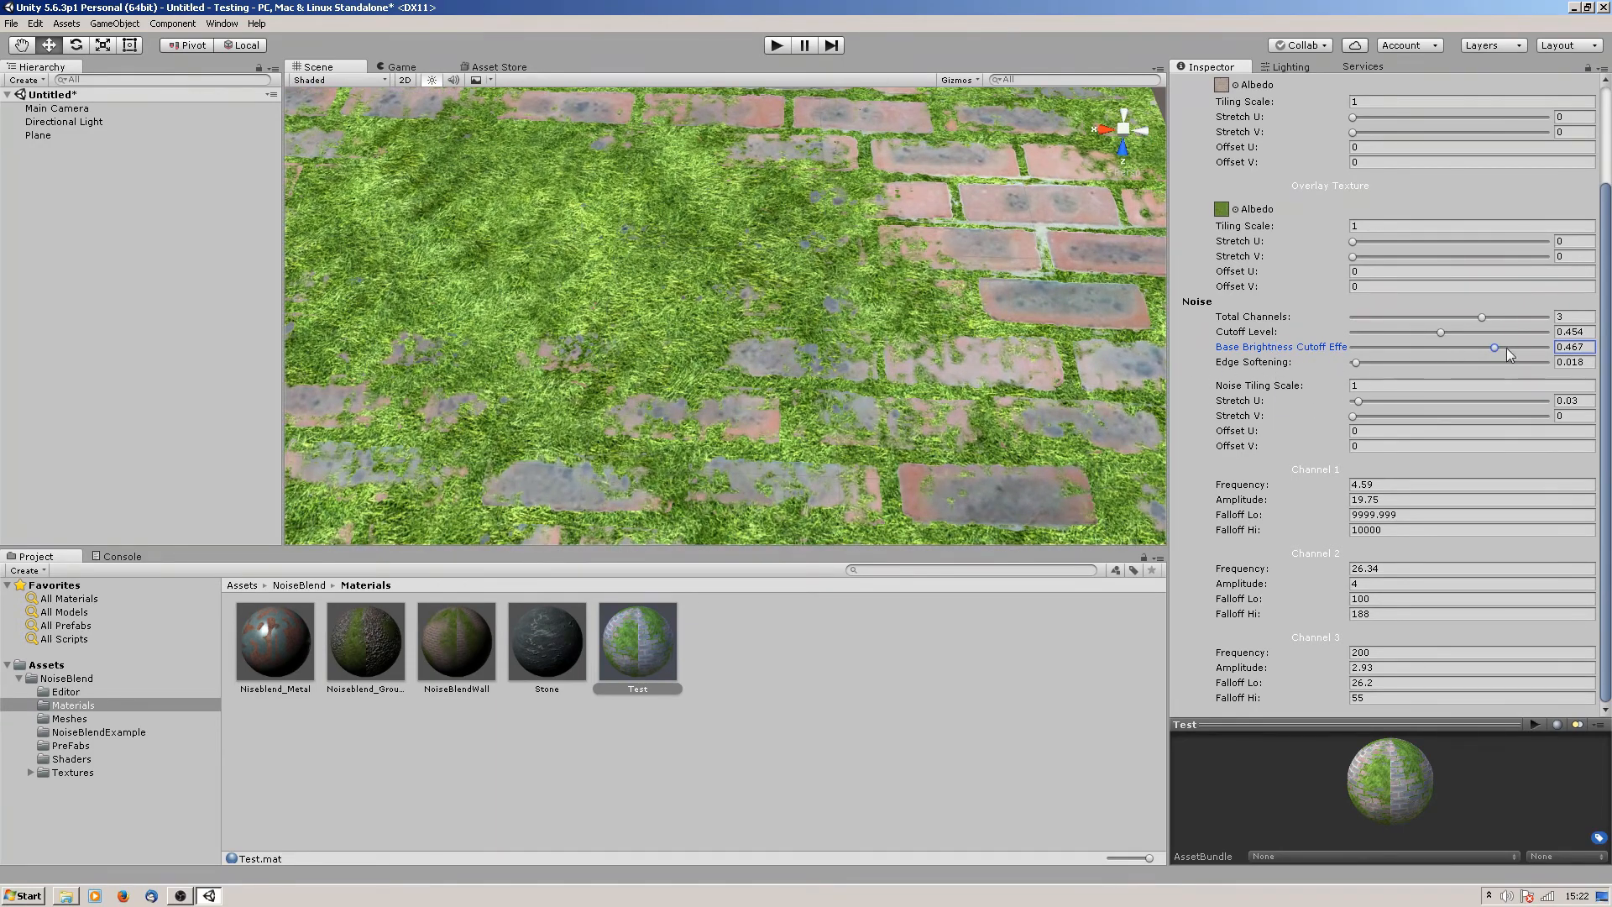
left_click_drag(1497, 352, 1444, 330)
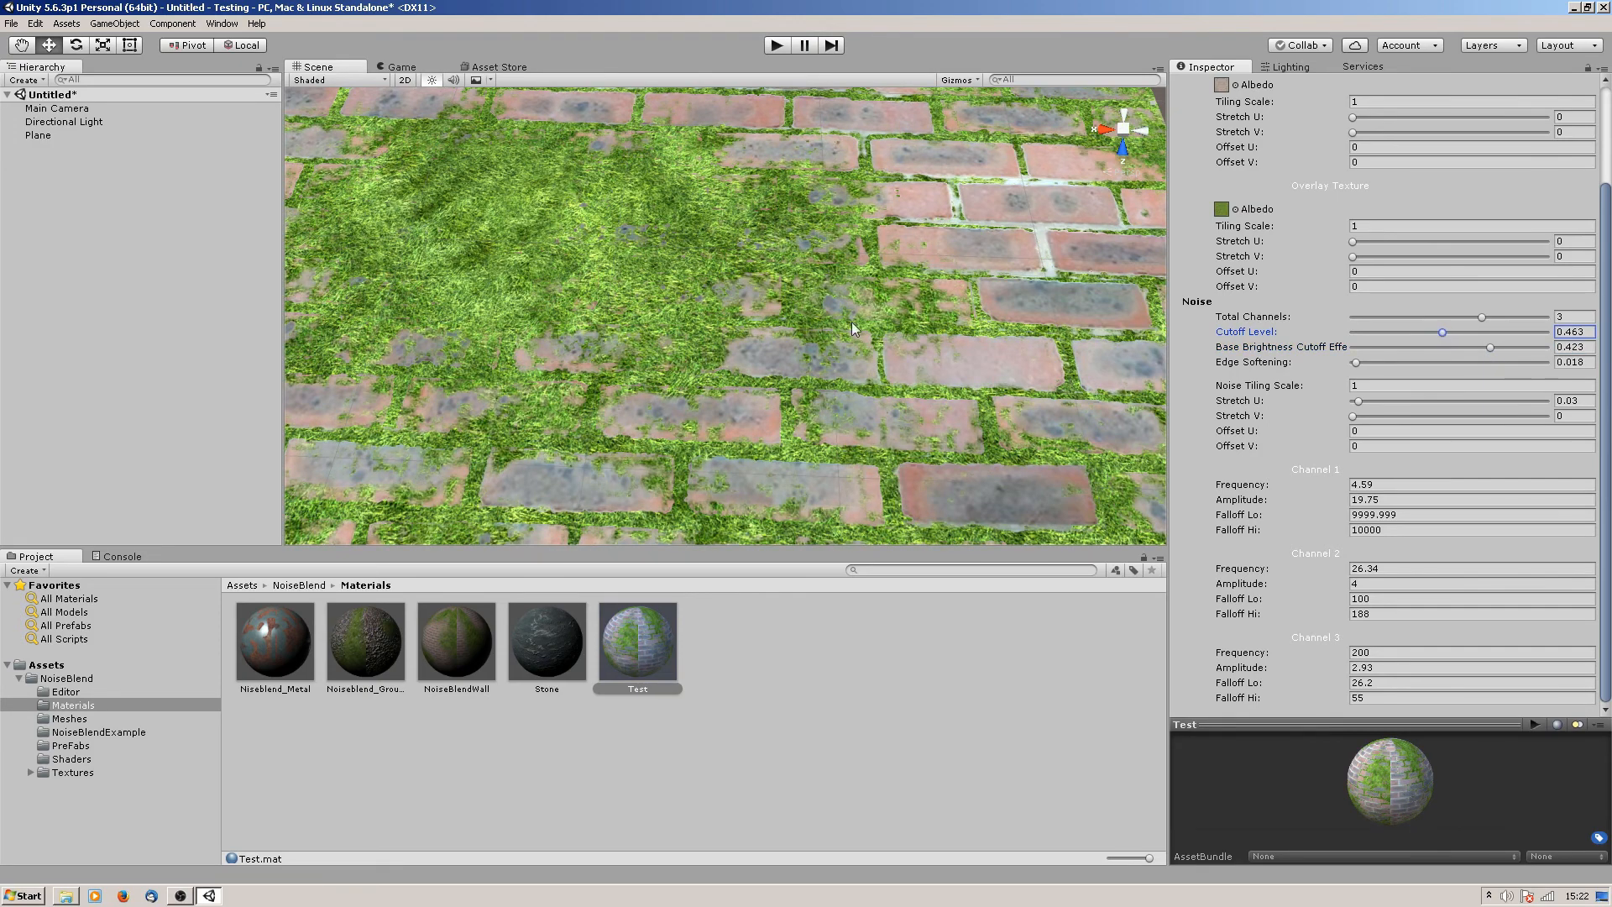
Step: Reselect the Test material and replace its brick base albedo with the stone gravel albedo texture
scroll(759, 316, "down", 5)
scroll(739, 321, "down", 3)
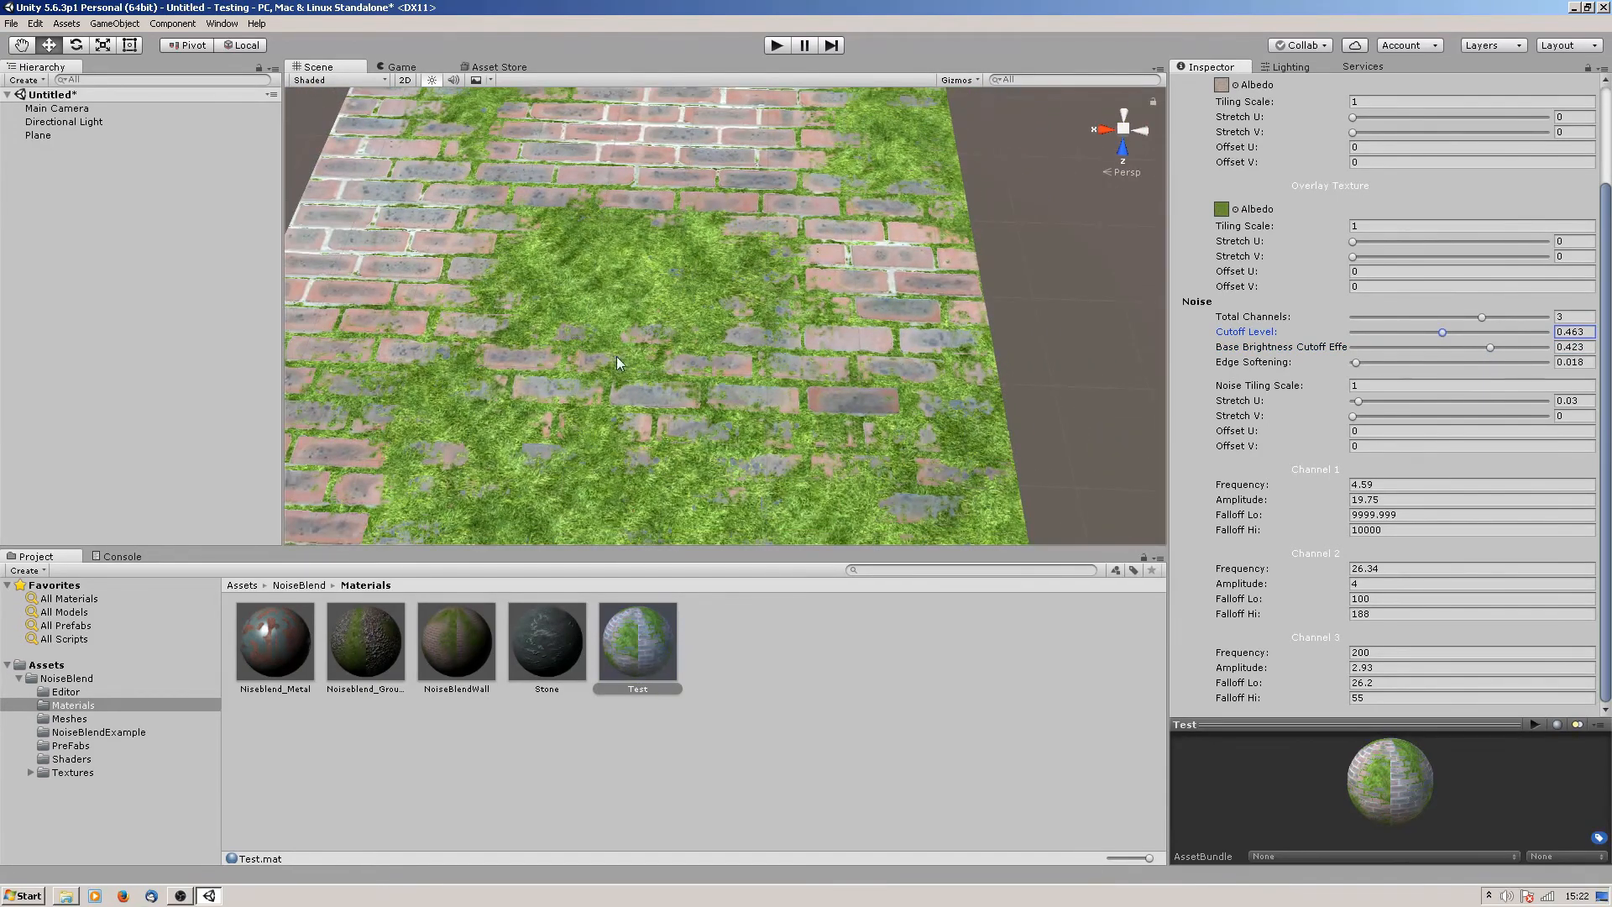
left_click(698, 380)
left_click(633, 621)
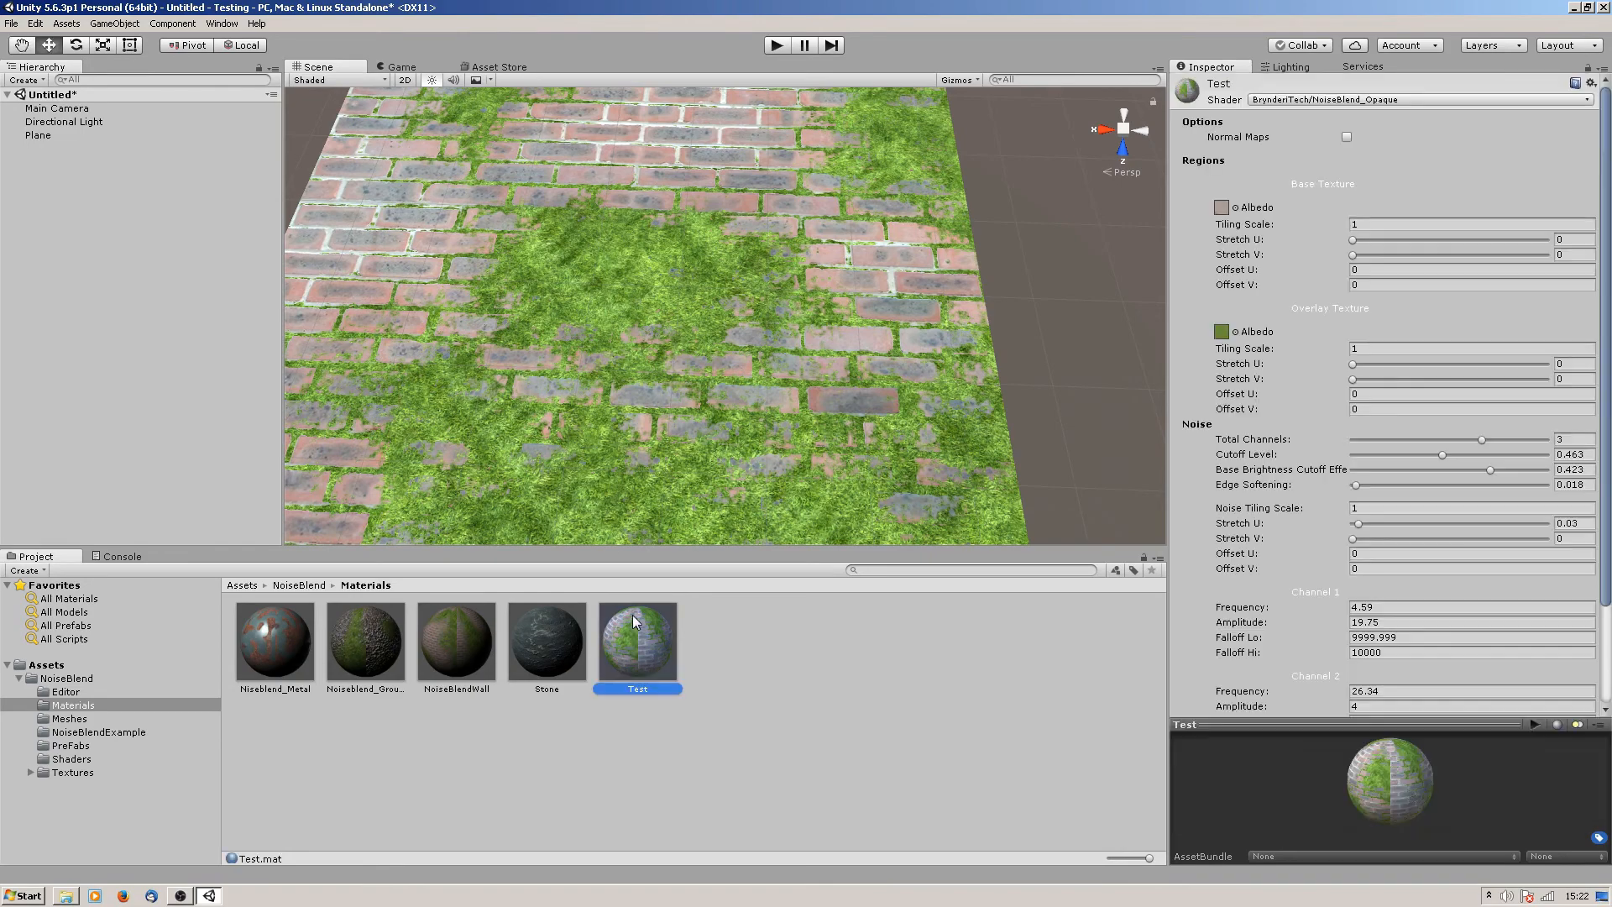
left_click_drag(555, 243, 638, 218, "alt")
middle_click_drag(679, 292, 810, 431, "alt")
left_click_drag(810, 432, 737, 417, "alt")
scroll(737, 416, "up", 8)
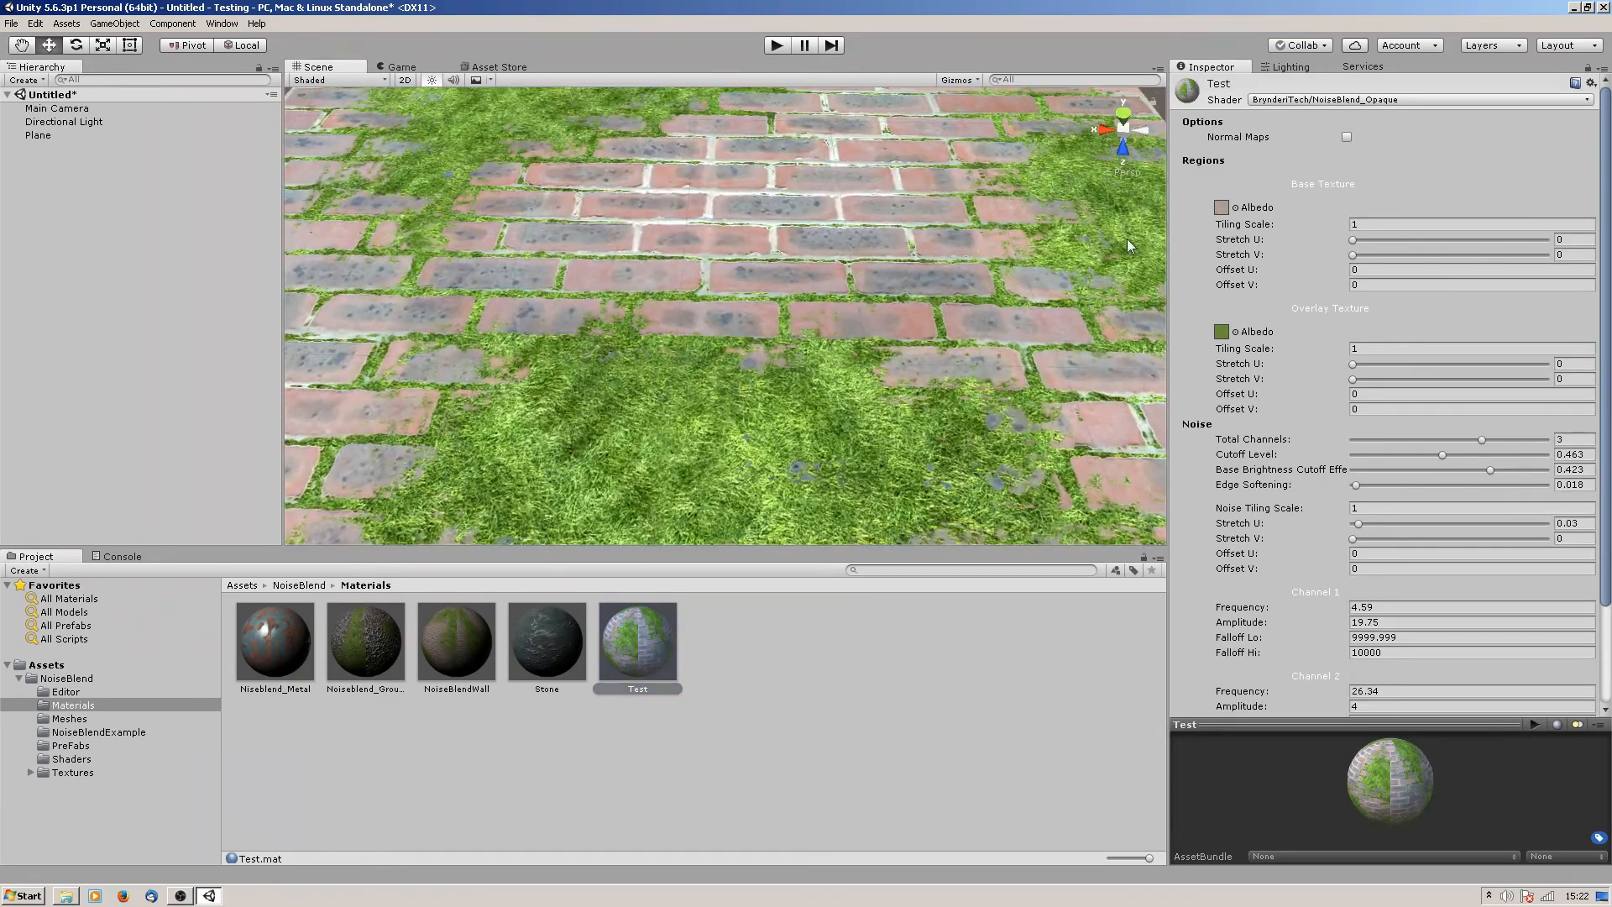
left_click(1237, 208)
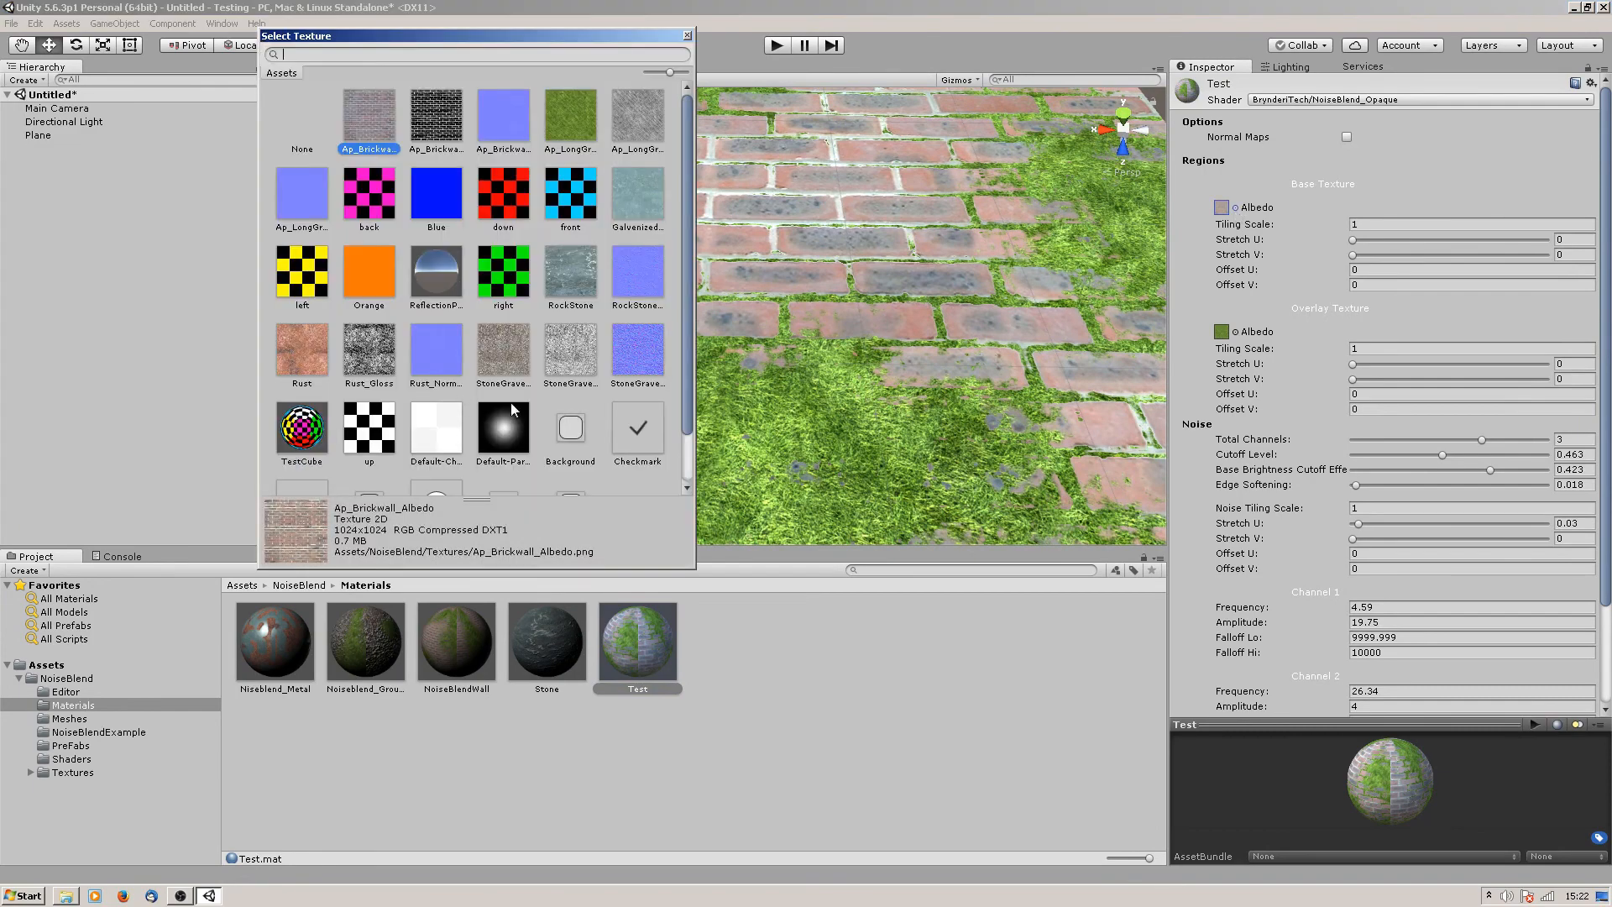
double_click(504, 359)
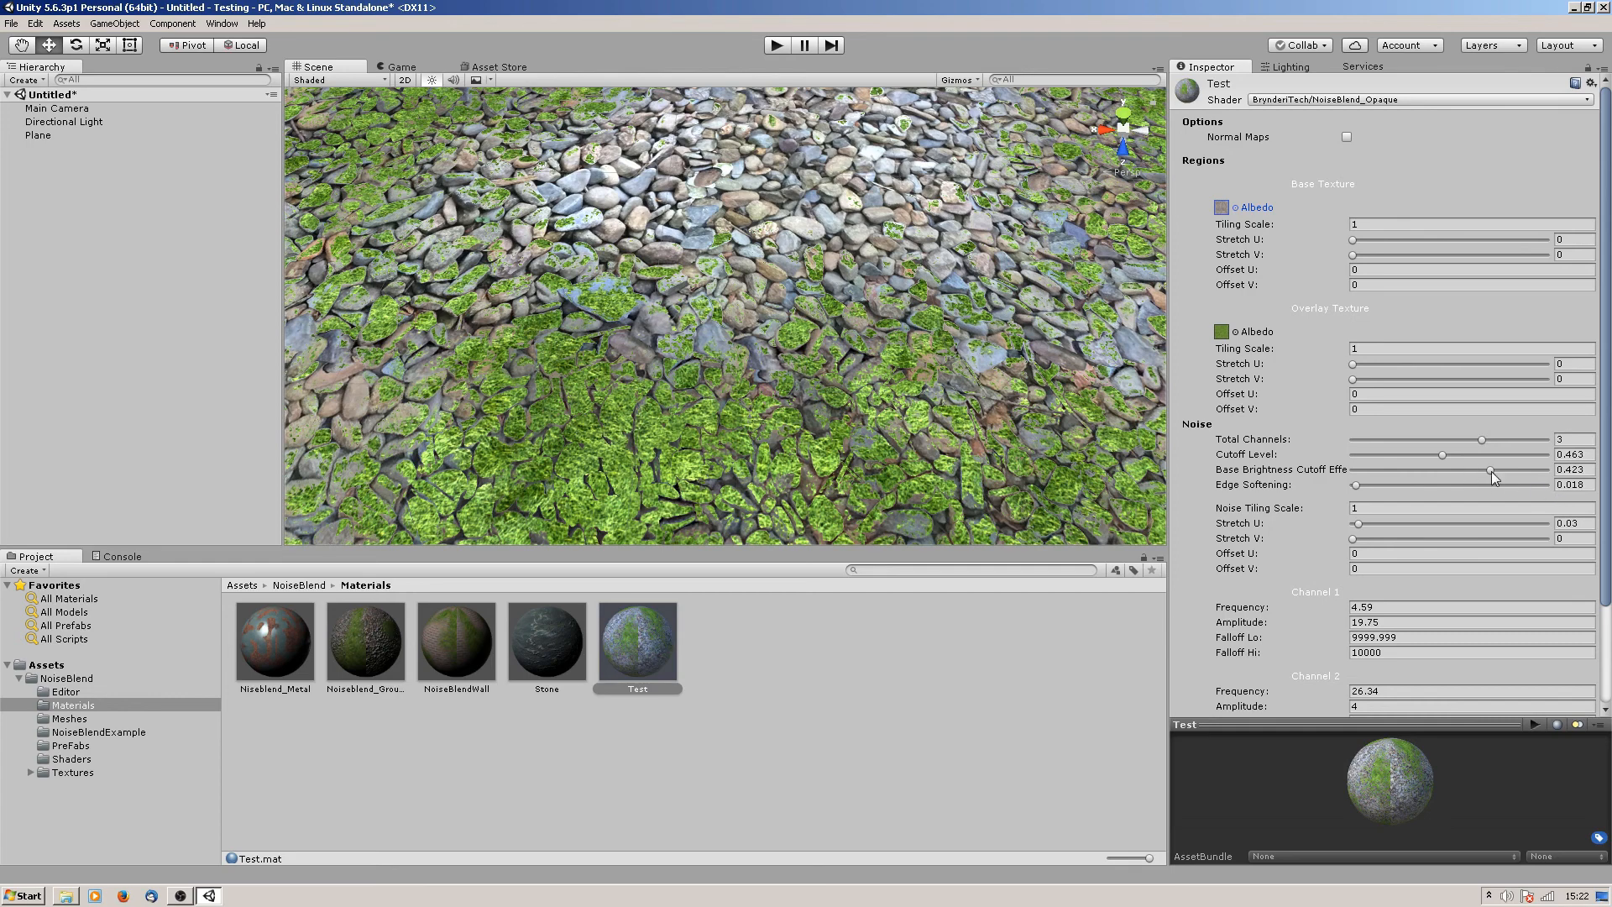
Step: Confine the grass to the dark gaps between stones with a Cutoff Level of 0.801 and a Base Brightness Cutoff Effect of -0.252
left_click_drag(1491, 471, 1521, 456)
left_click(1407, 471)
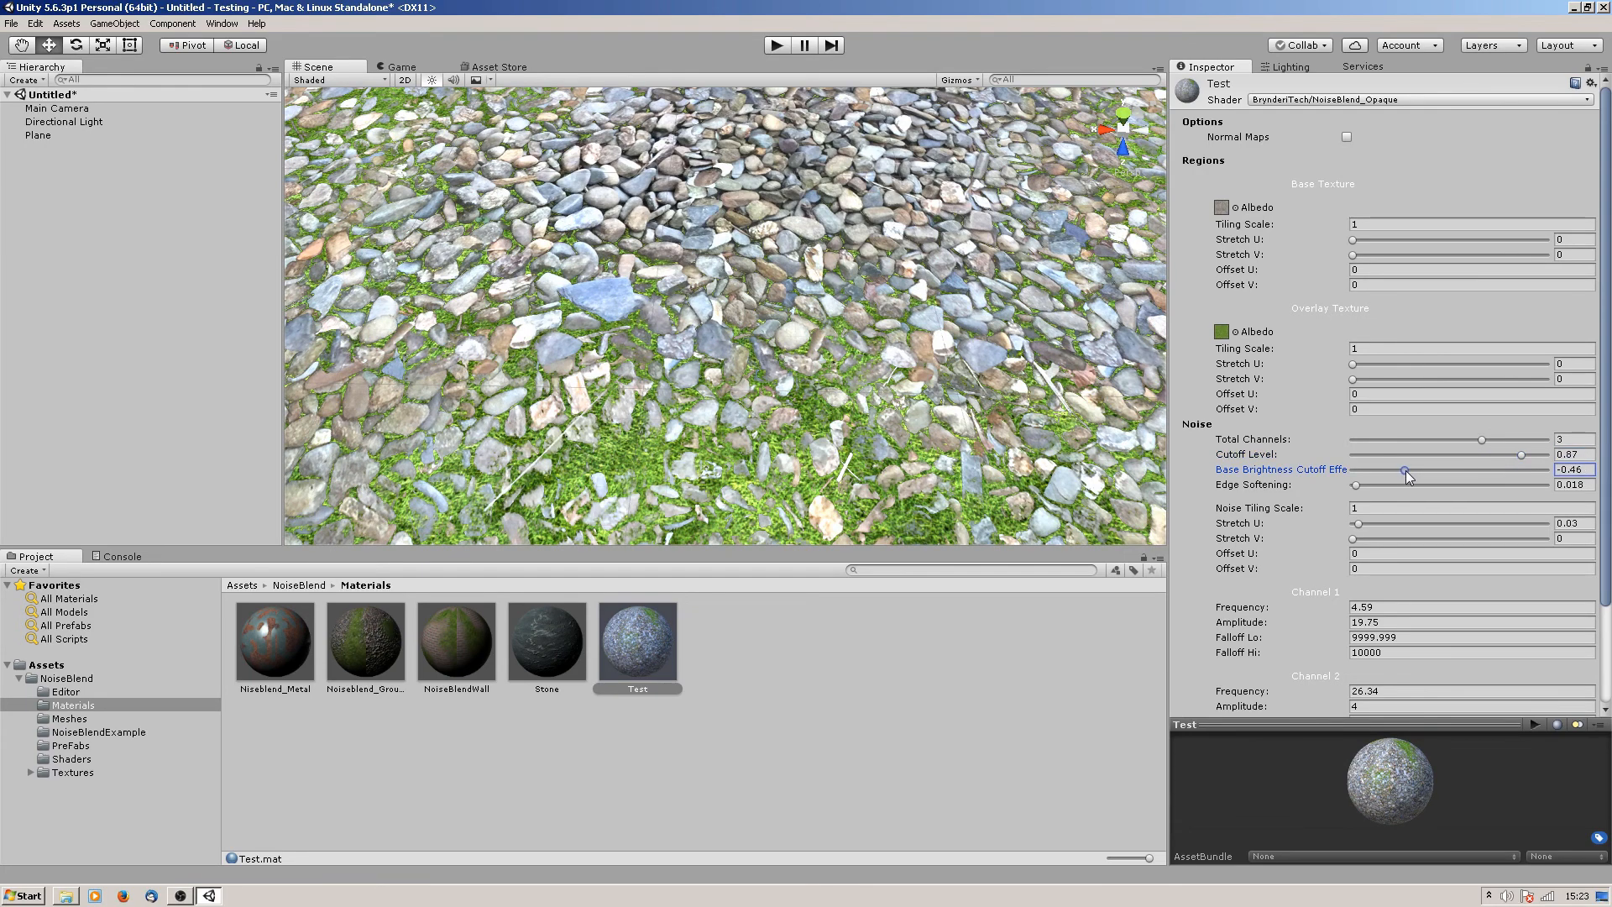
left_click_drag(1408, 470, 1410, 471)
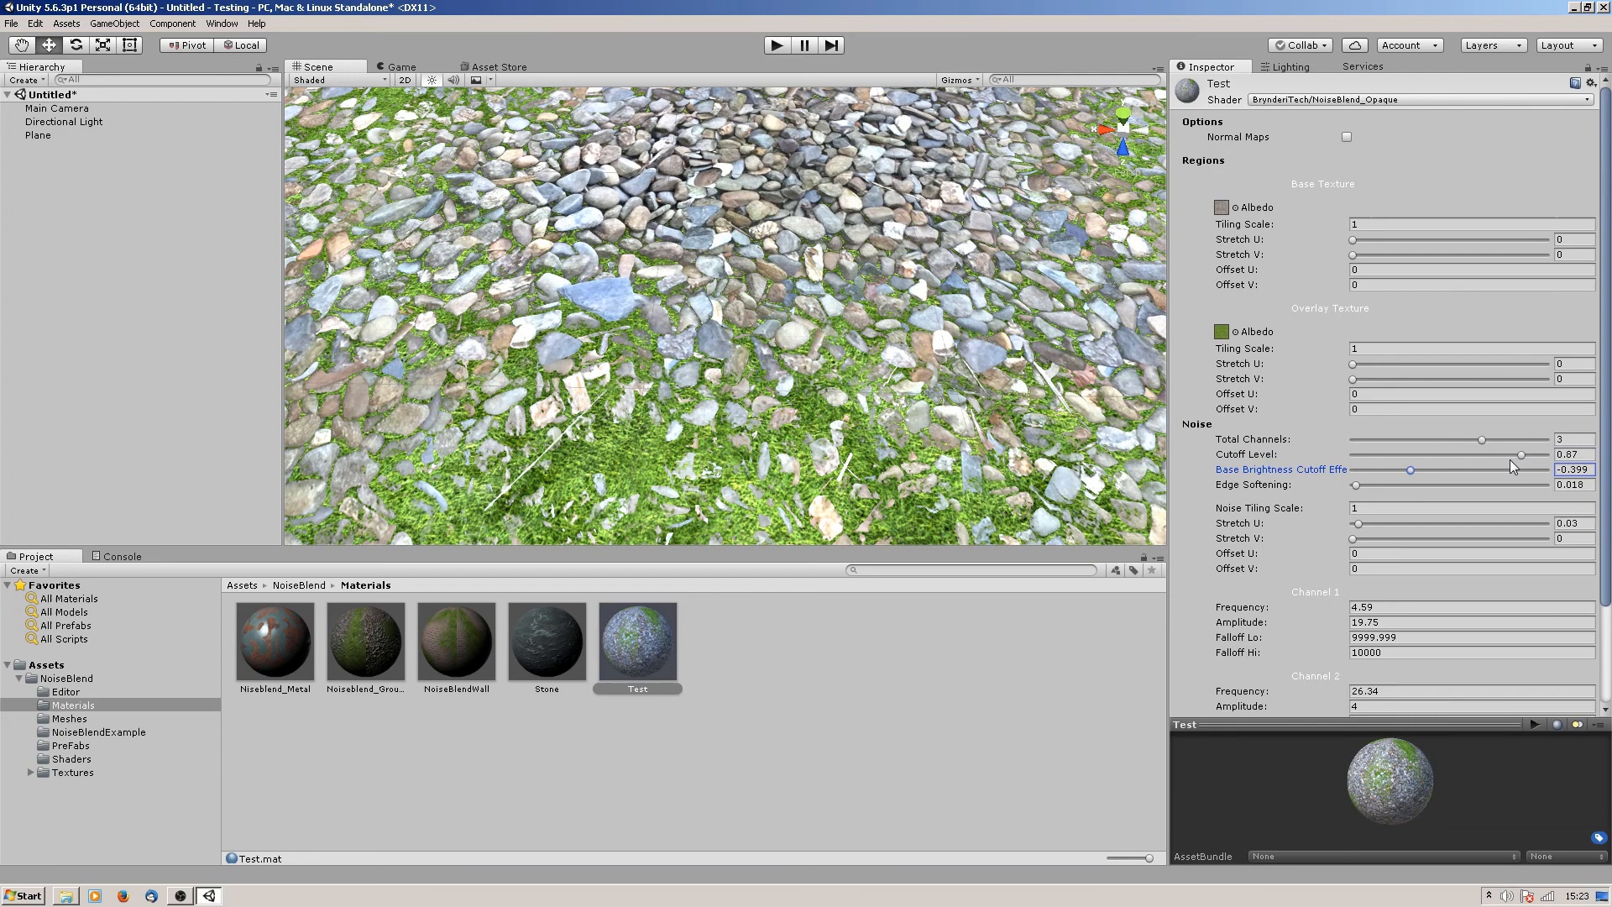
left_click_drag(1520, 455, 1522, 455)
left_click(1409, 470)
left_click(1508, 455)
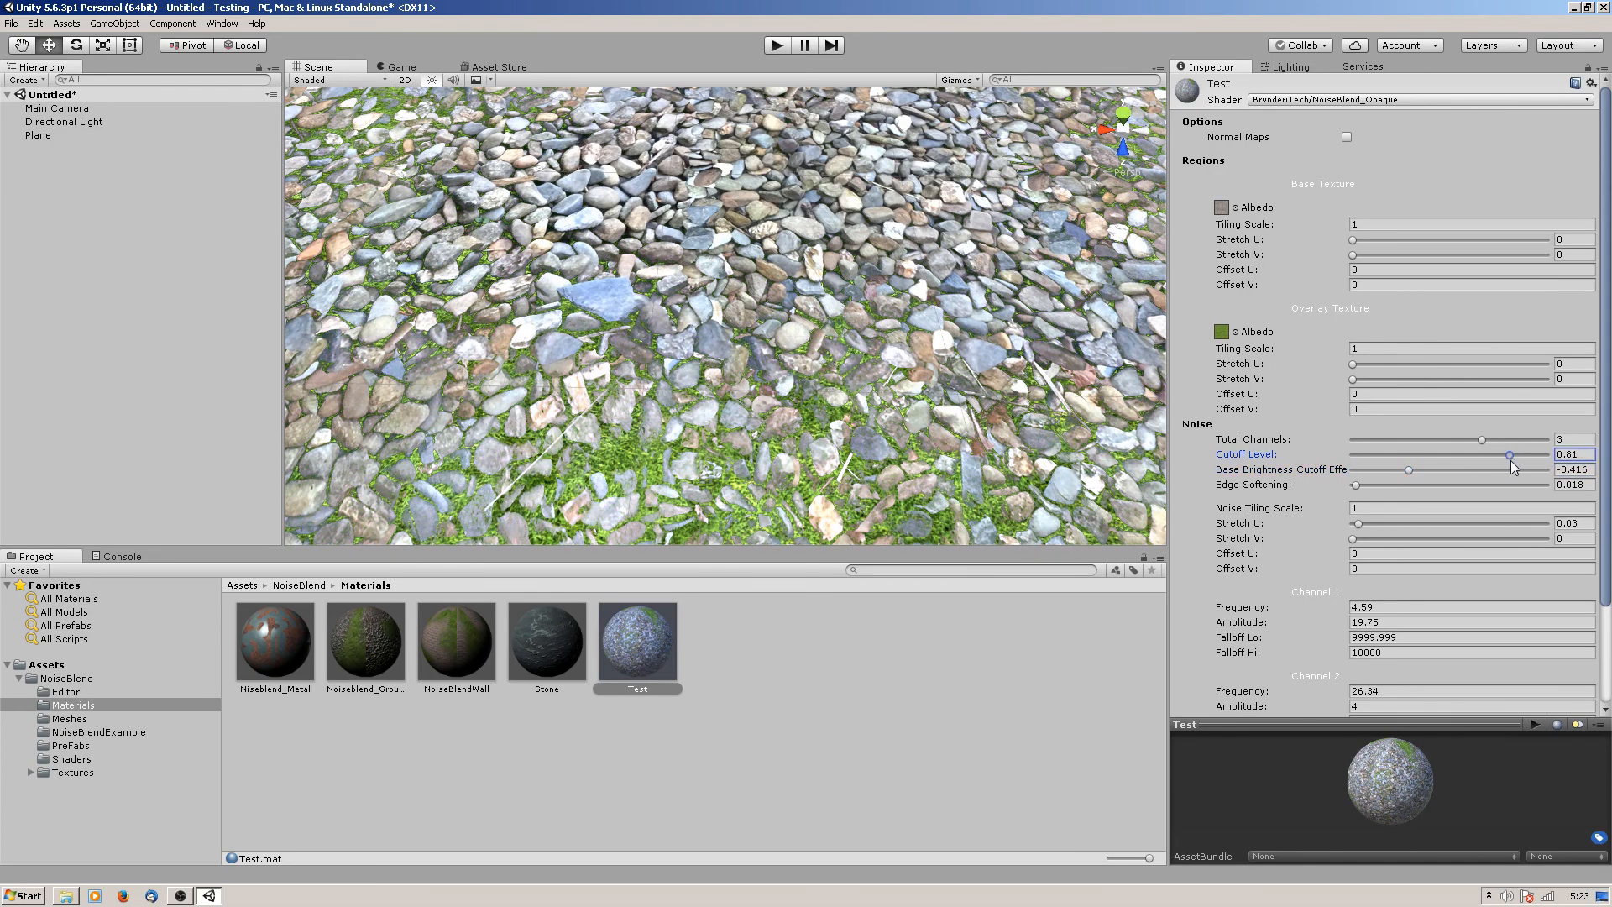
left_click_drag(1408, 470, 1431, 472)
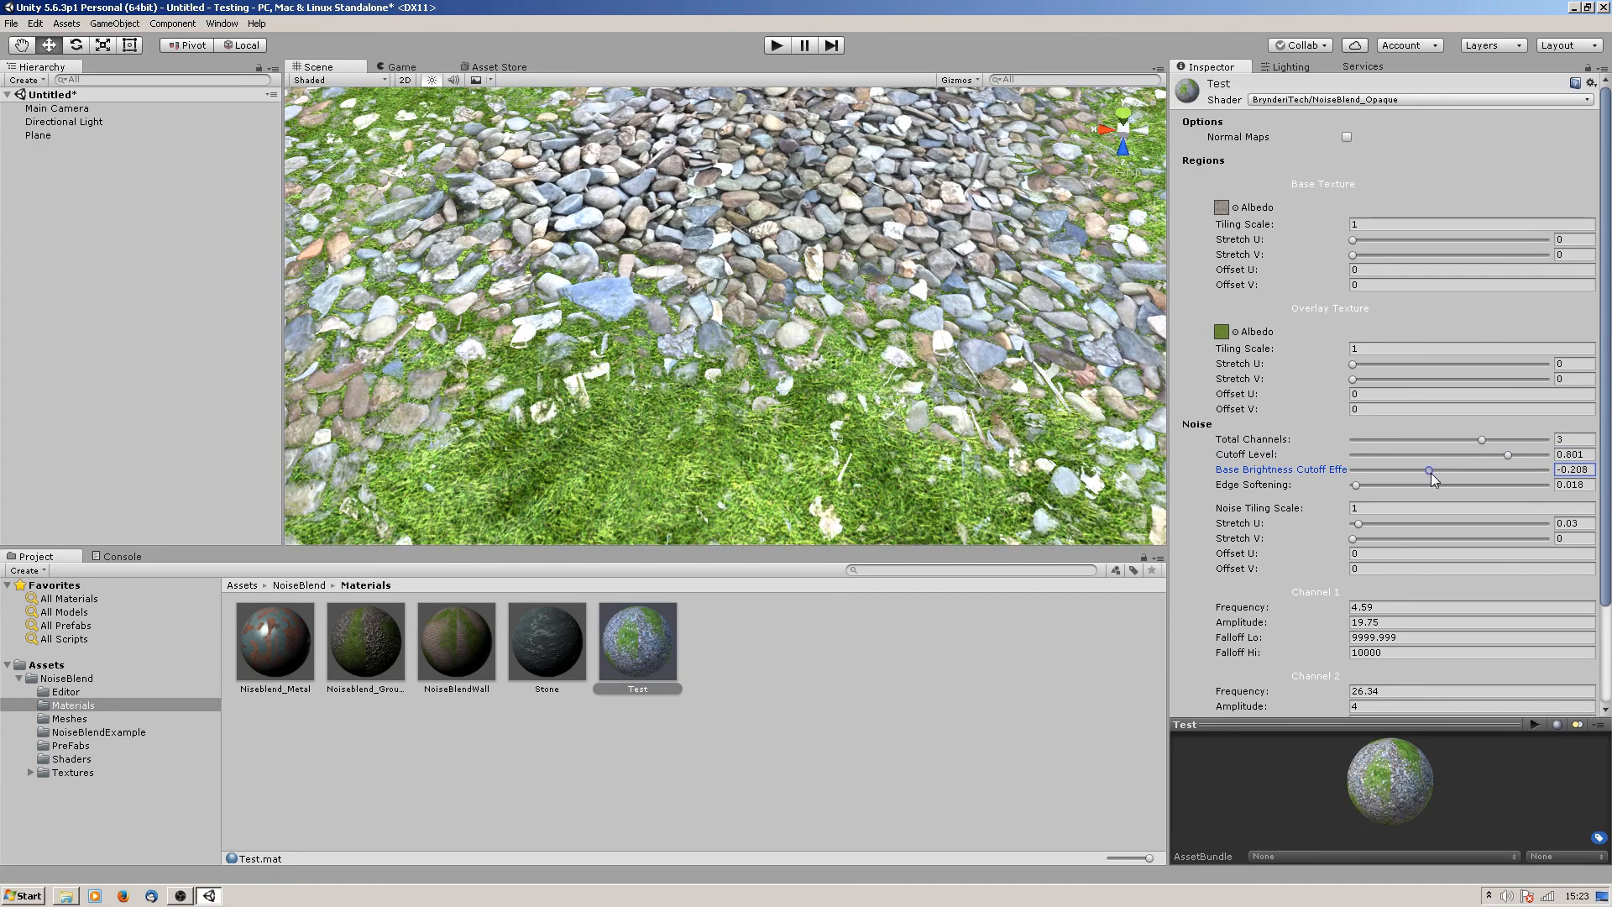
Step: Soften the edges between the grass and the stones by raising Edge Softening to 0.044
scroll(750, 336, "down", 2)
middle_click_drag(669, 466, 680, 258)
right_click_drag(681, 259, 739, 363, "alt")
left_click_drag(739, 362, 789, 349, "alt")
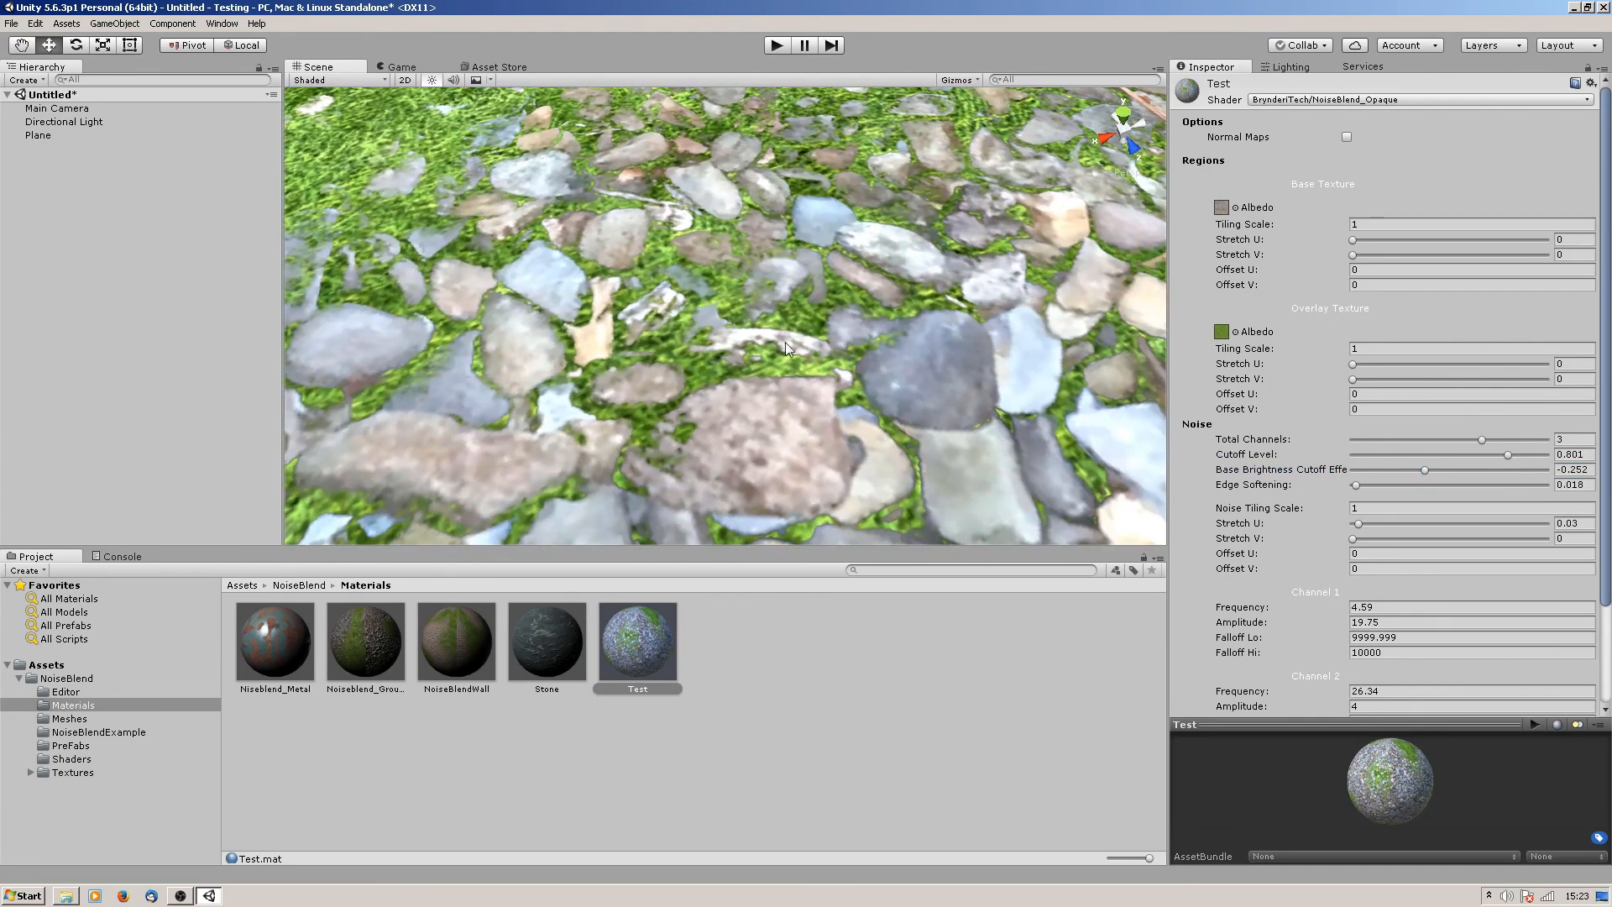
left_click(1357, 487)
left_click_drag(1358, 487, 1362, 486)
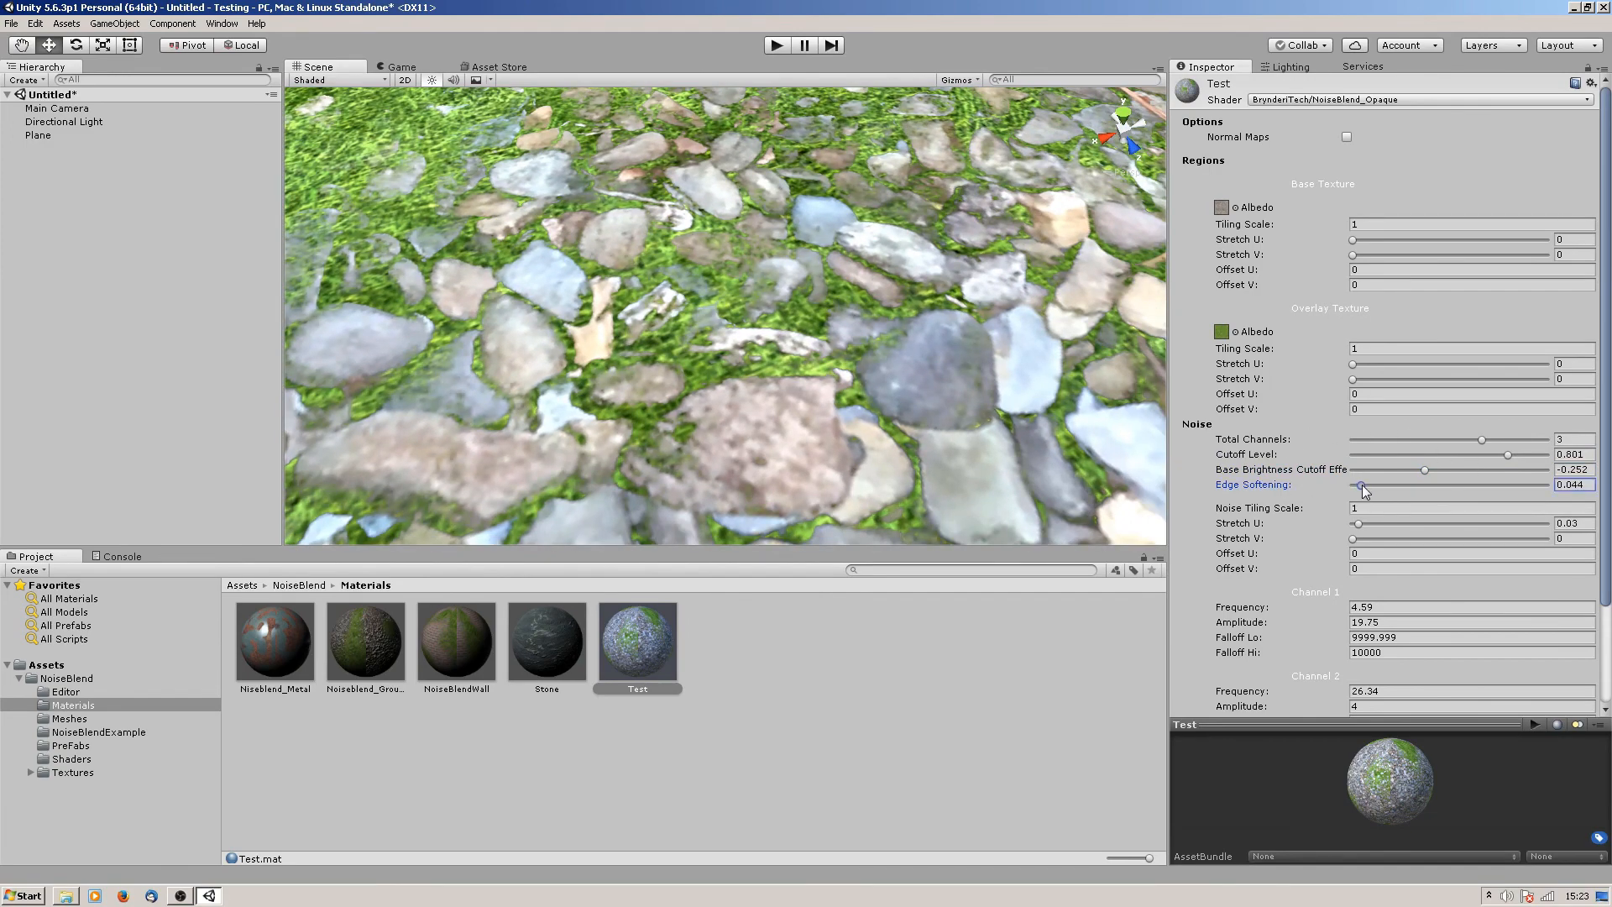
Step: Examine the grass and gravel blend on the plane from several angles and distances
left_click_drag(741, 319, 907, 328, "alt")
scroll(905, 374, "down", 5)
left_click_drag(593, 326, 635, 319, "alt")
scroll(802, 357, "down", 3)
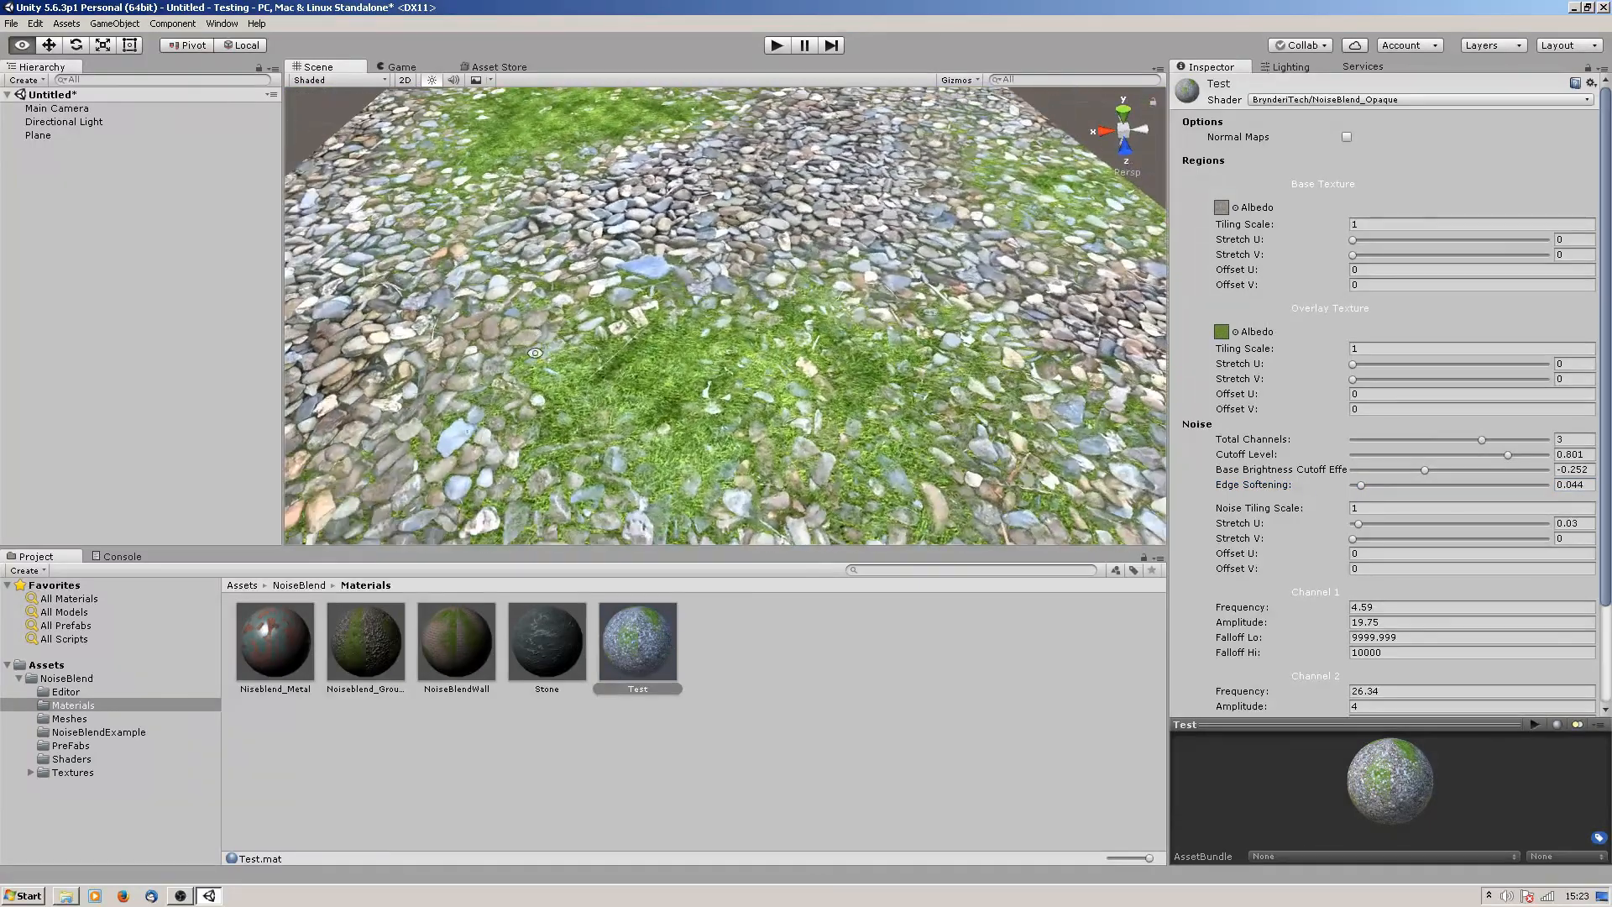
scroll(634, 319, "down", 3)
left_click_drag(840, 374, 776, 399, "alt")
middle_click_drag(809, 416, 828, 294)
left_click_drag(647, 345, 673, 365, "alt")
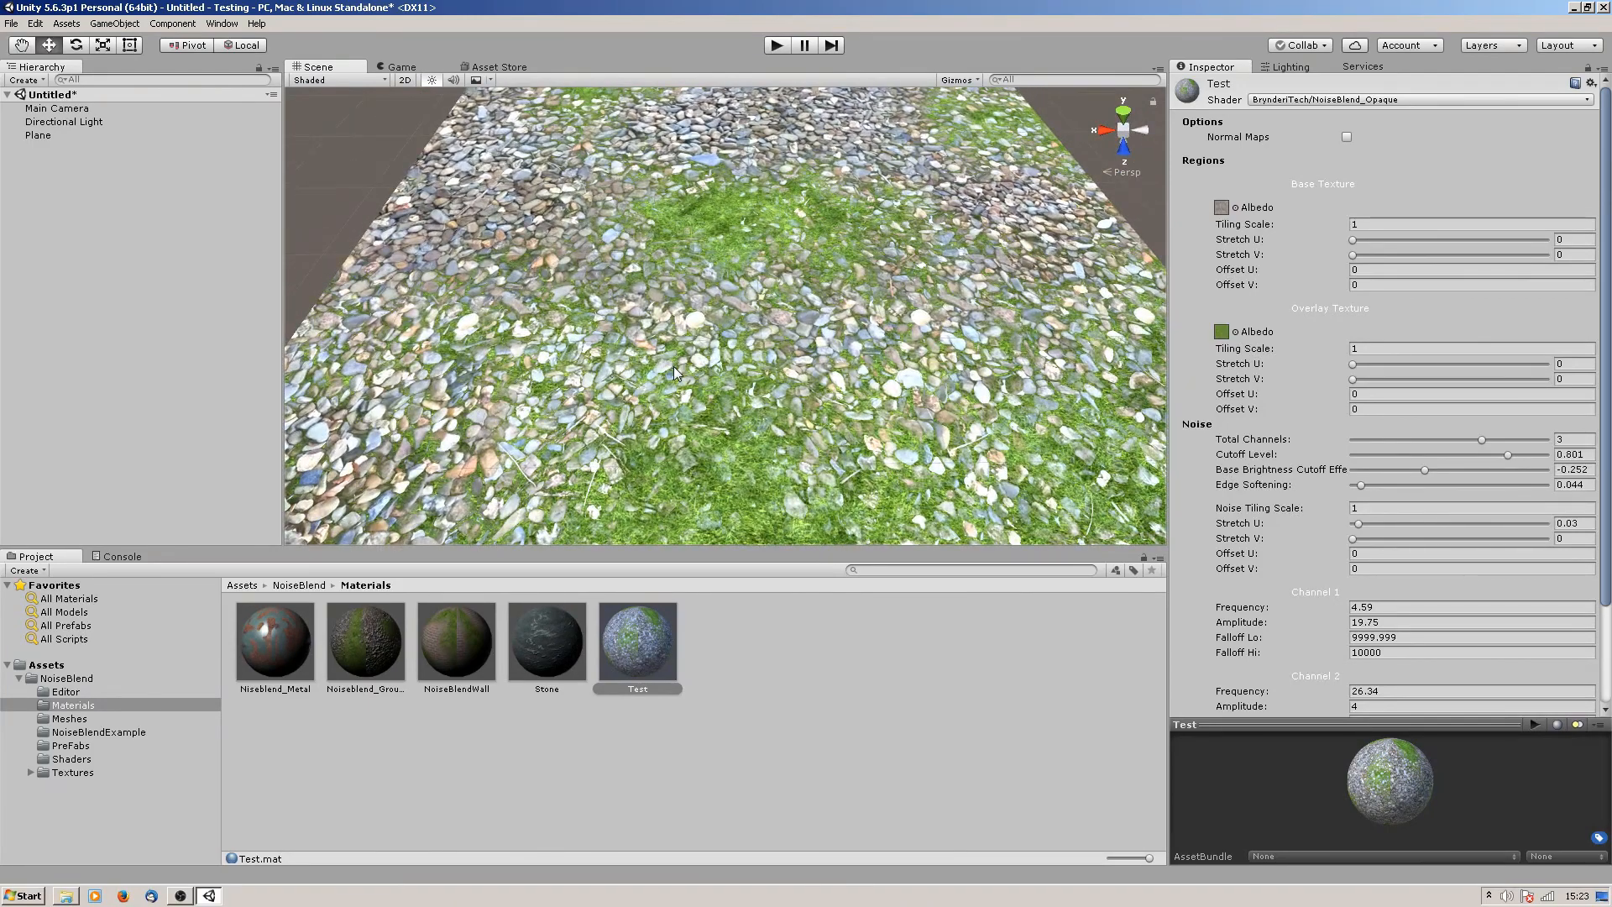